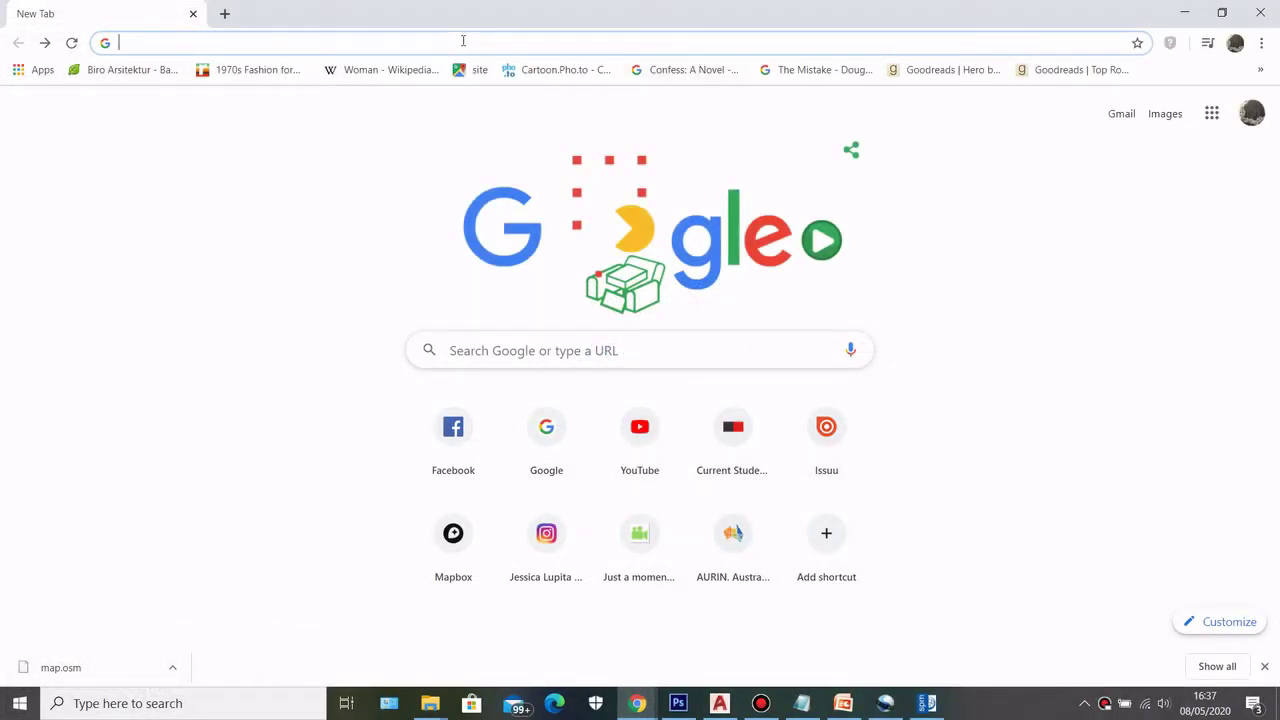
Search the web for openstreetmap and open the OpenStreetMap website
click(411, 42)
text(open)
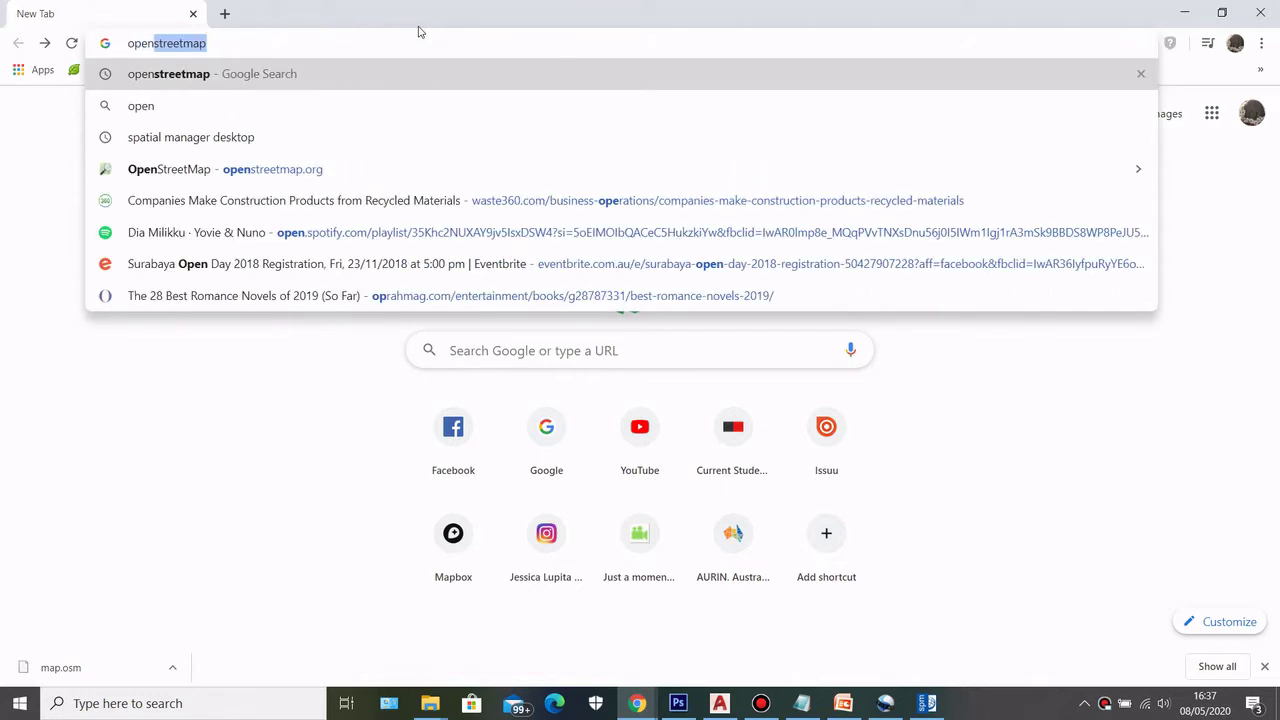
key(Return)
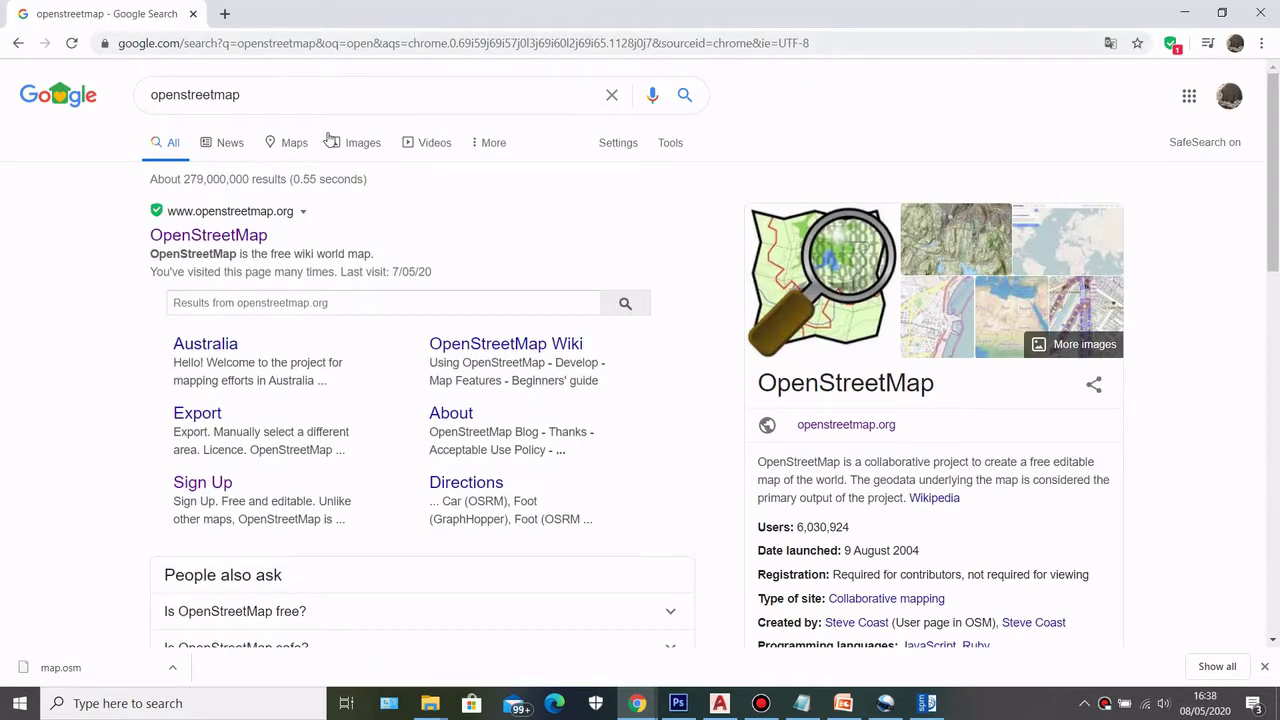
click(234, 236)
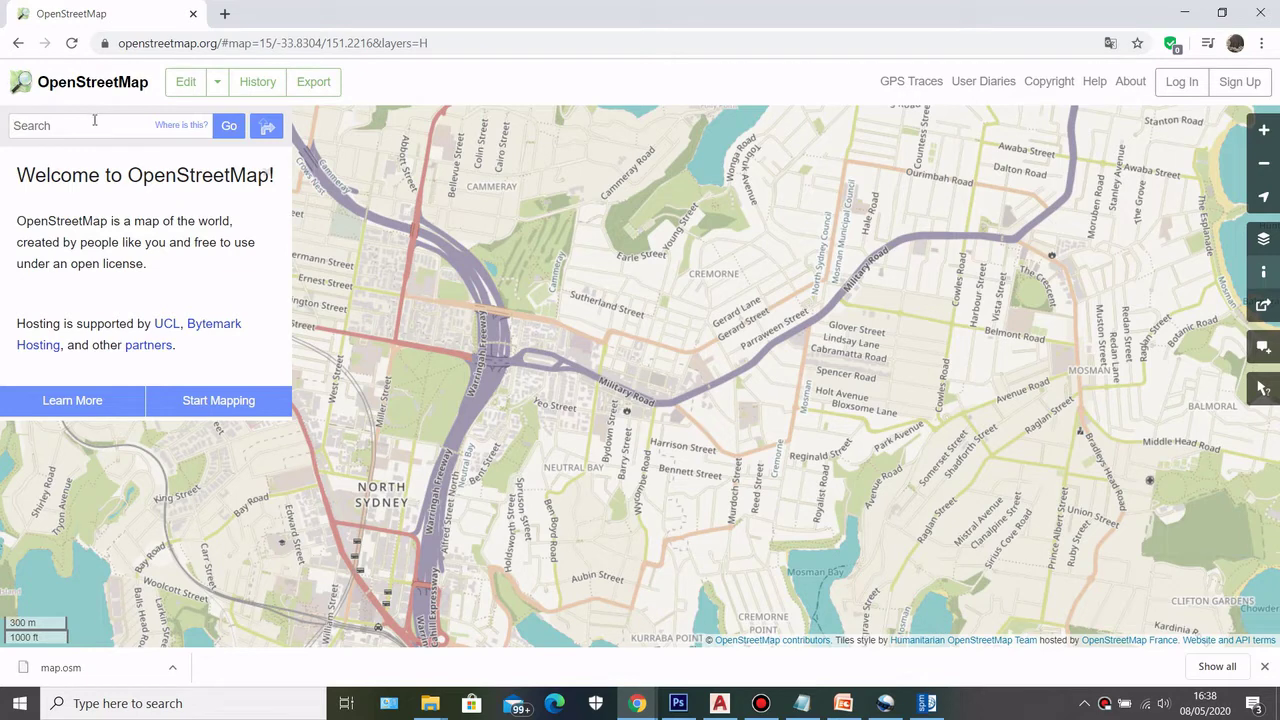
Search the map for melbourne and bring Melbourne's central street grid into view
click(98, 124)
text(melbourne)
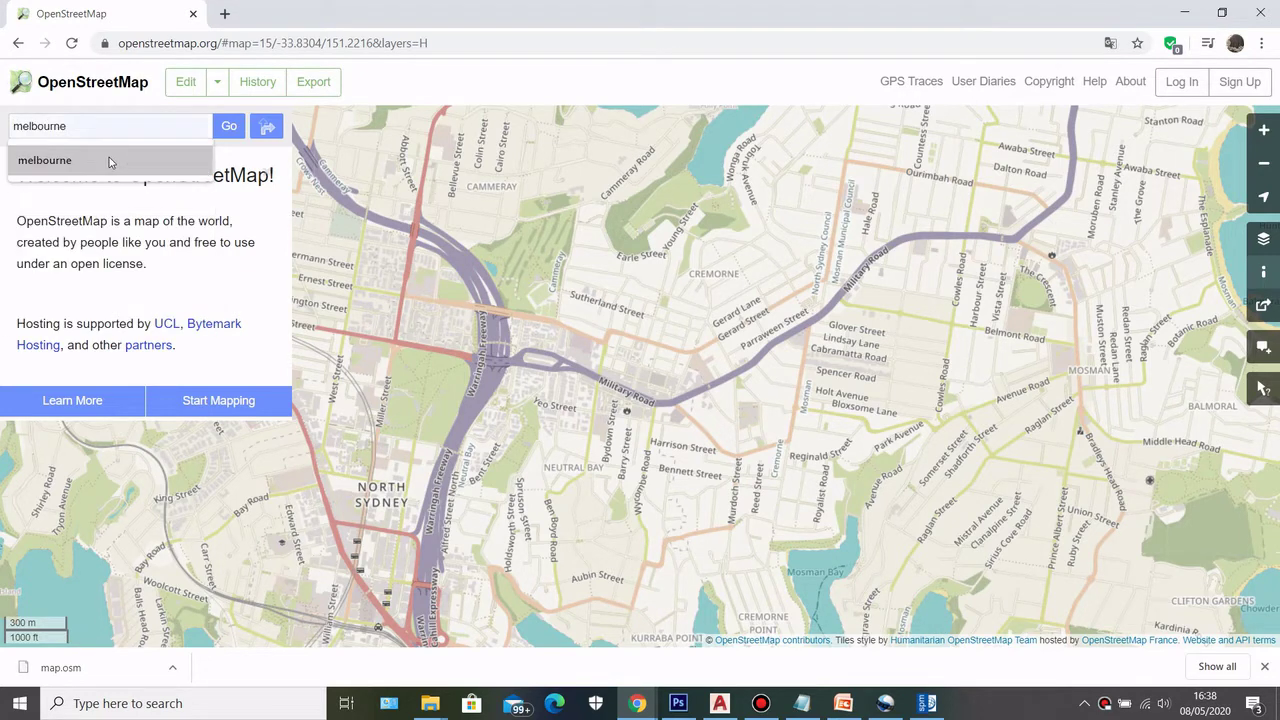
click(109, 160)
click(229, 127)
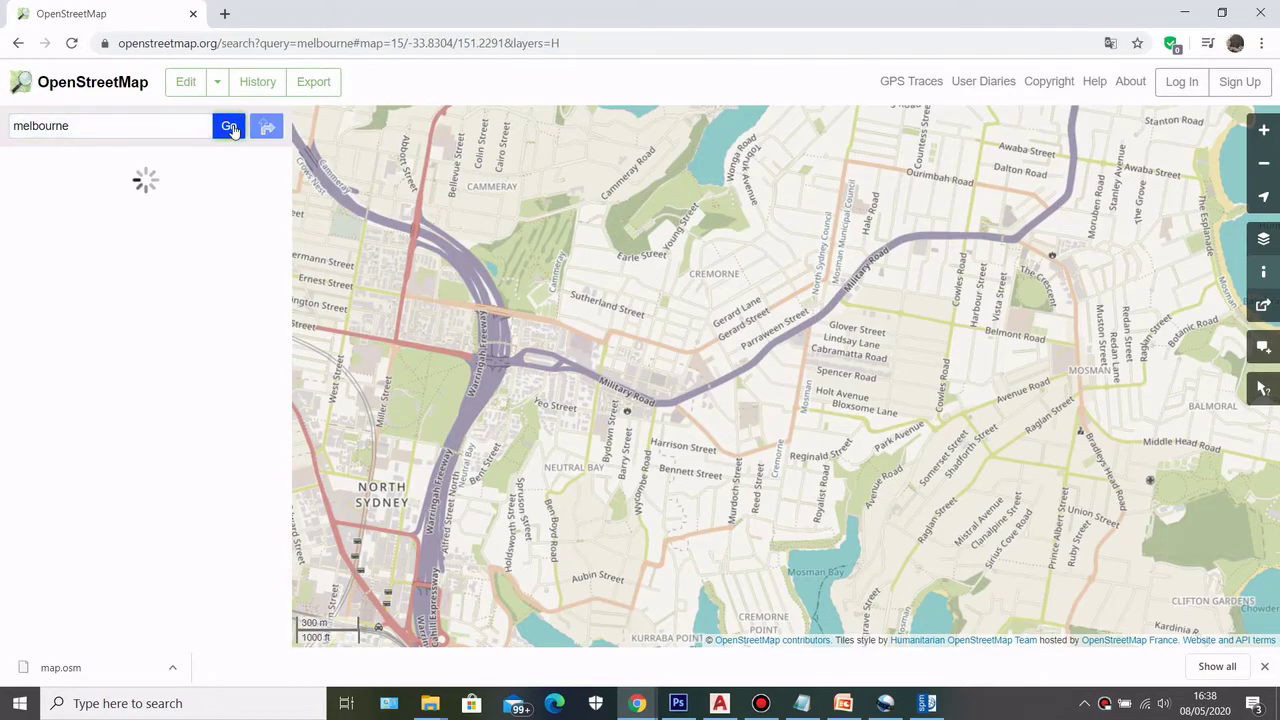
scroll(940, 409, up, 1)
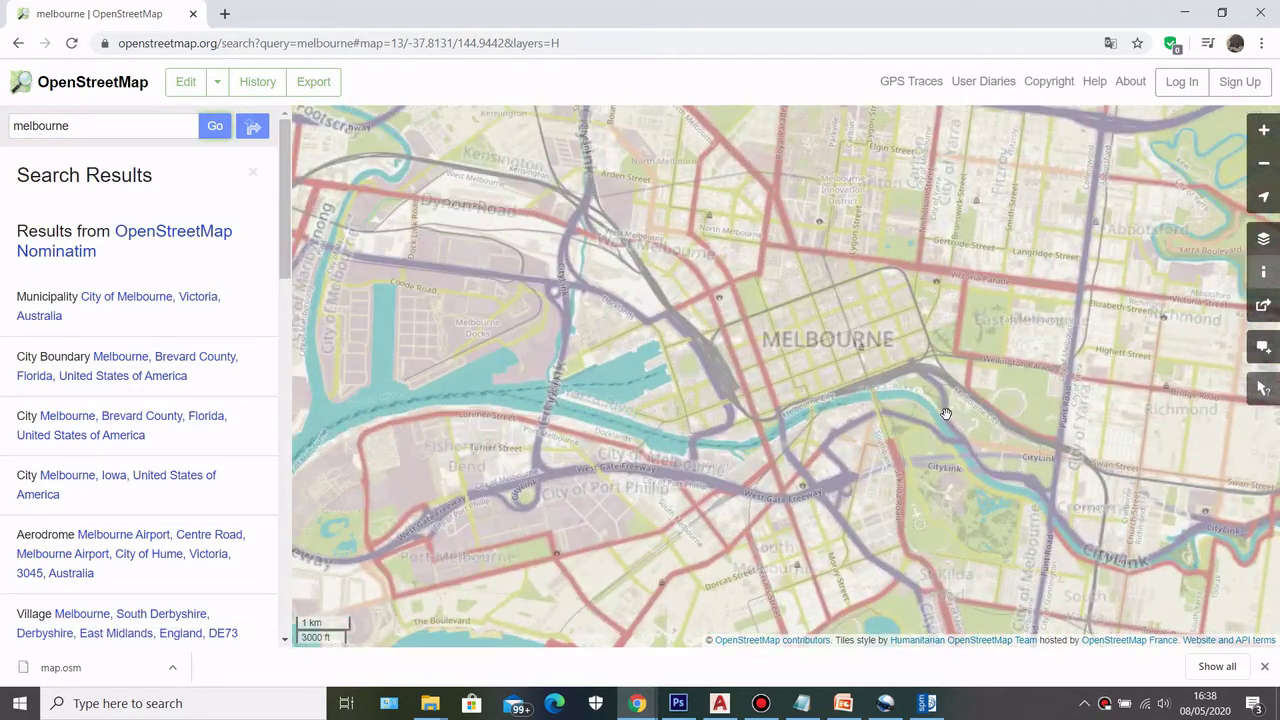
scroll(815, 309, up, 1)
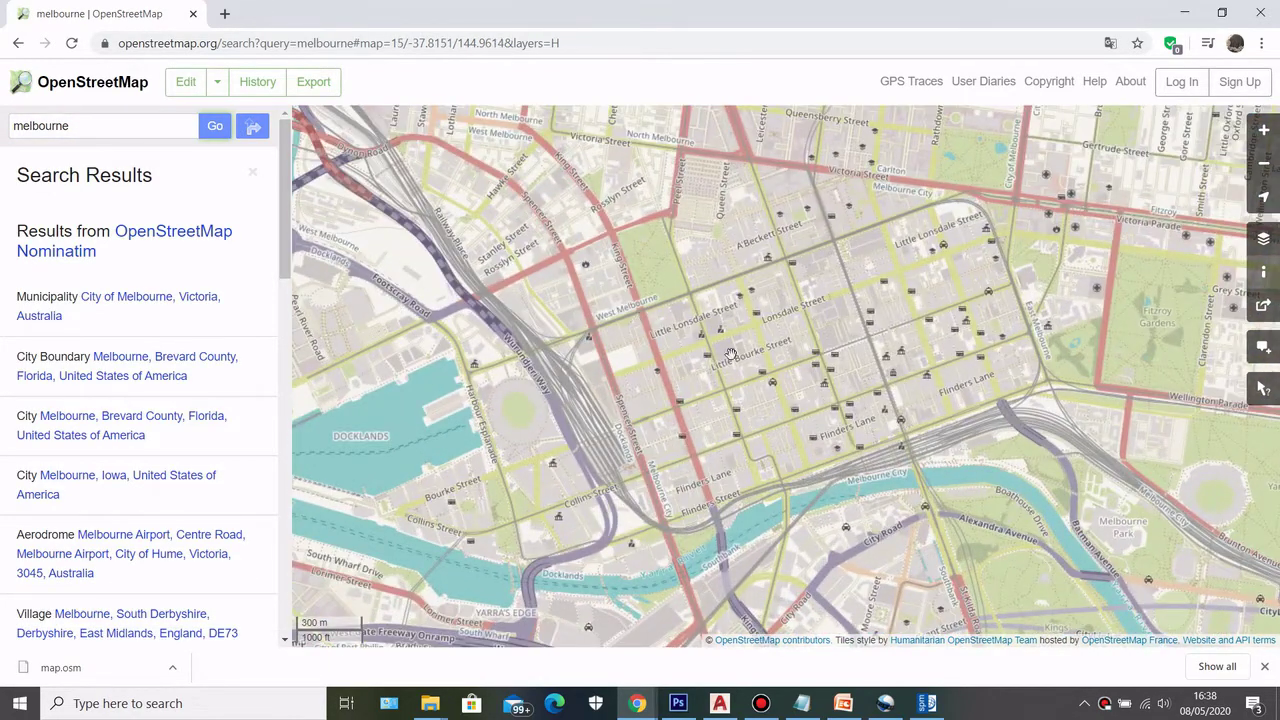
scroll(733, 356, up, 1)
scroll(740, 403, down, 1)
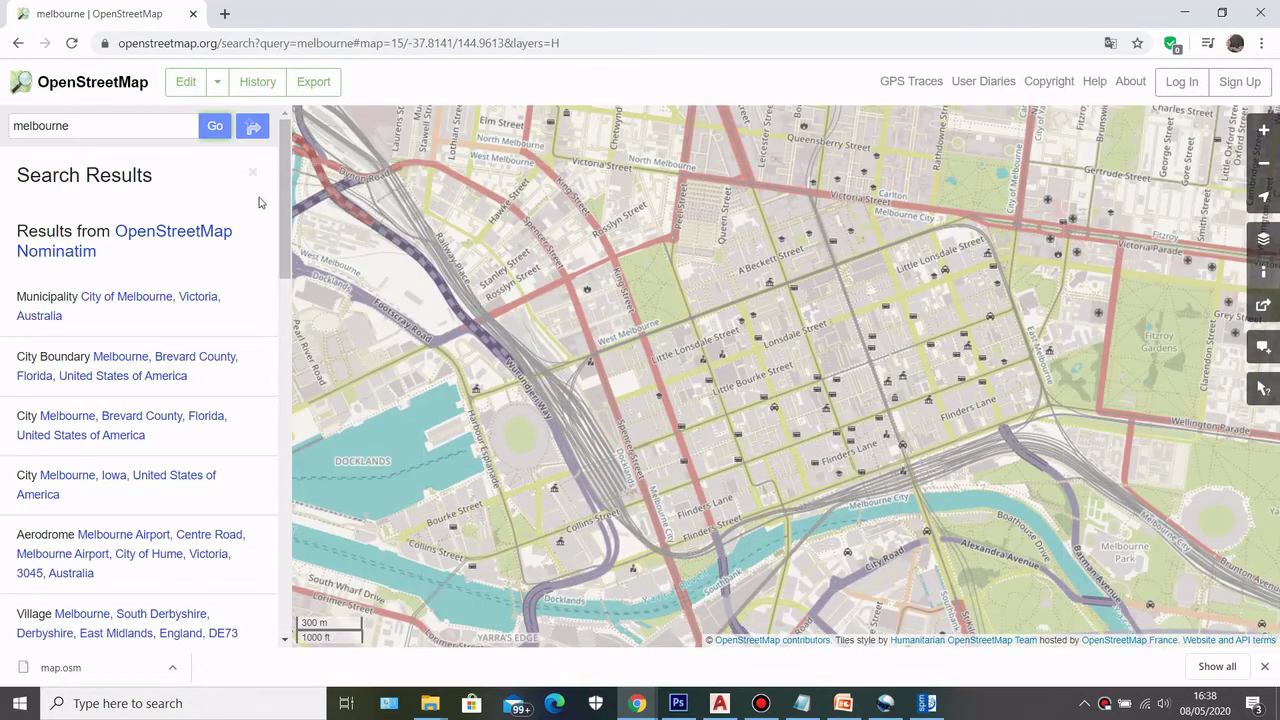
scroll(256, 185, down, 1)
scroll(254, 170, up, 1)
Manually select an export area over central Melbourne, about latitude -37.8072 to -37.8161 and longitude 144.9537 to 144.9731
click(313, 86)
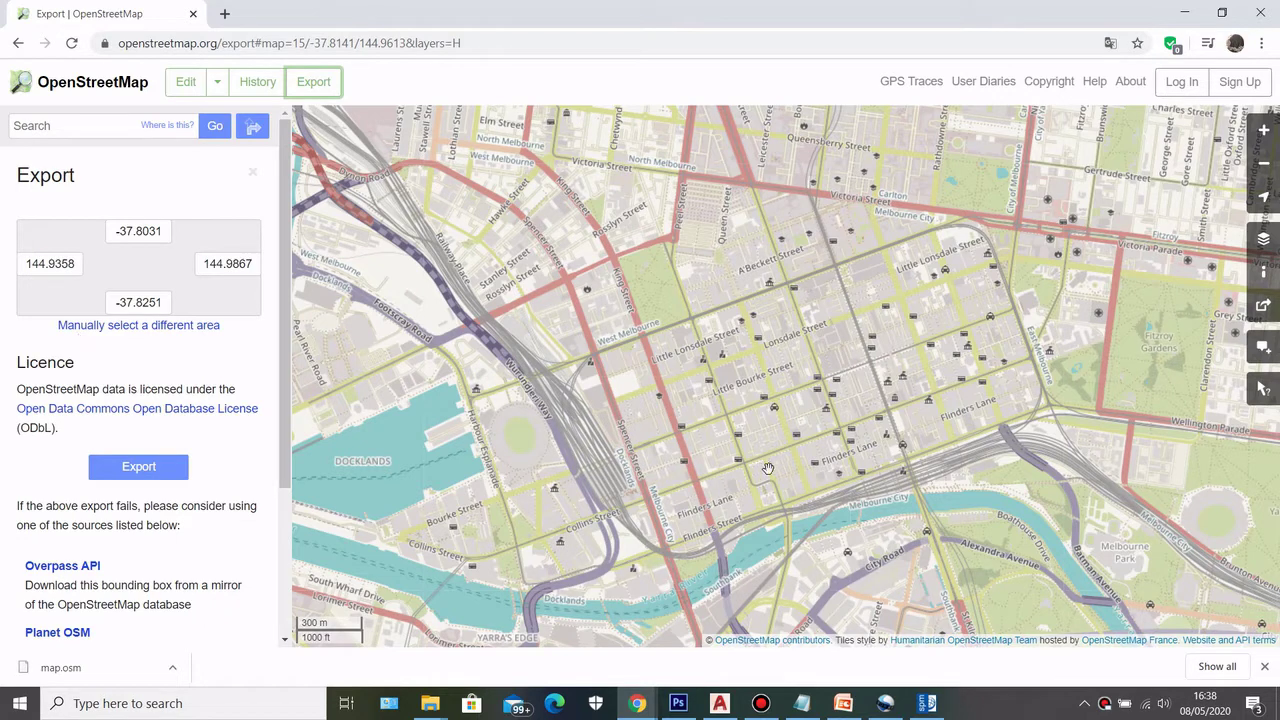
click(140, 324)
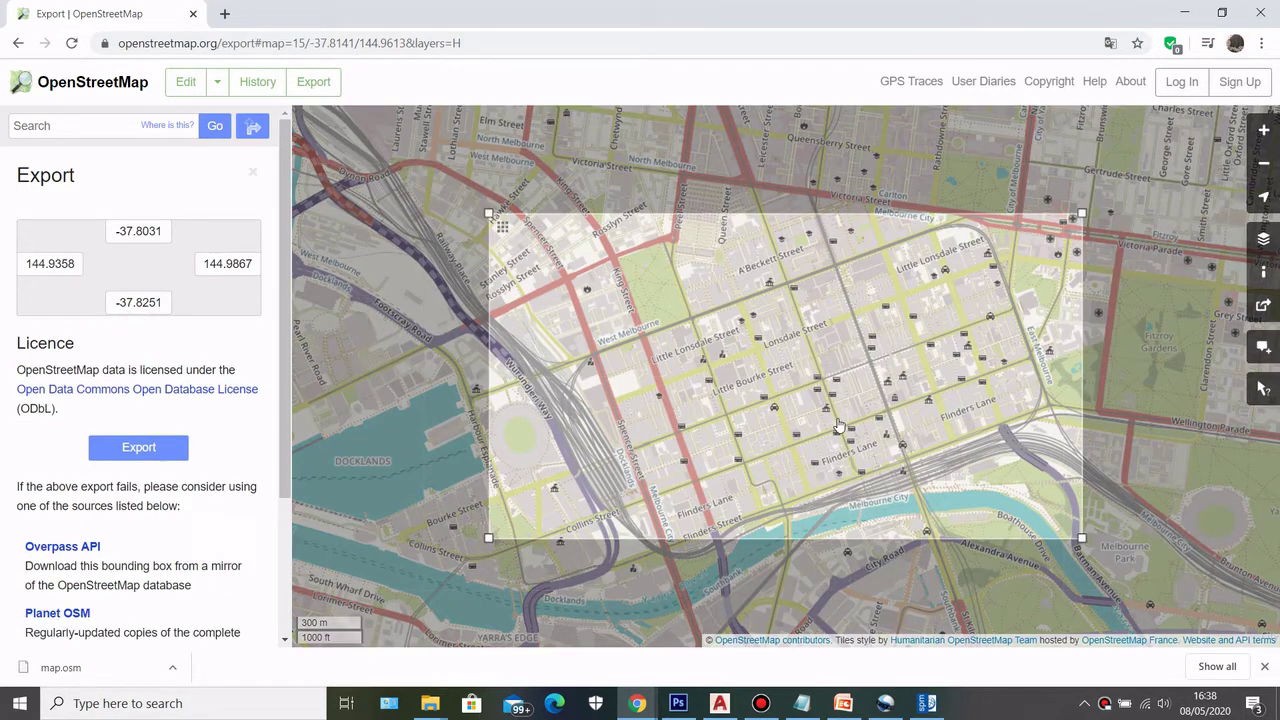
drag(484, 213, 635, 258)
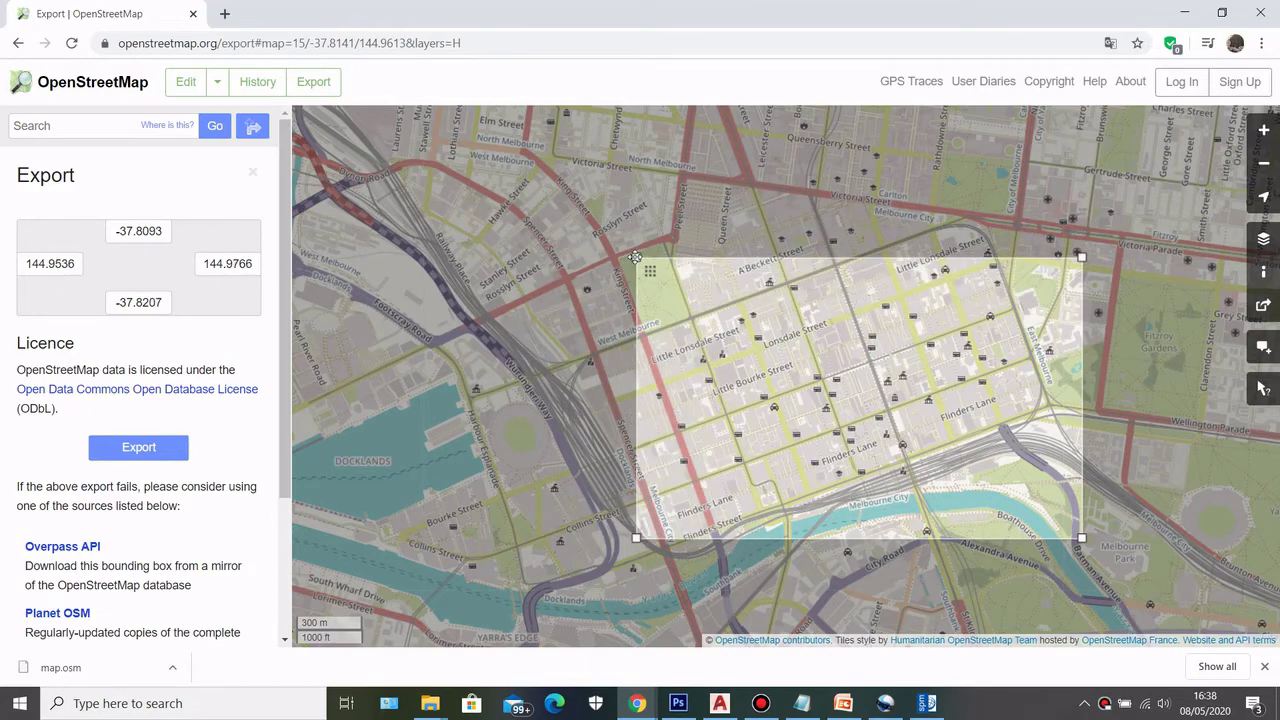
scroll(558, 407, down, 1)
scroll(752, 379, up, 1)
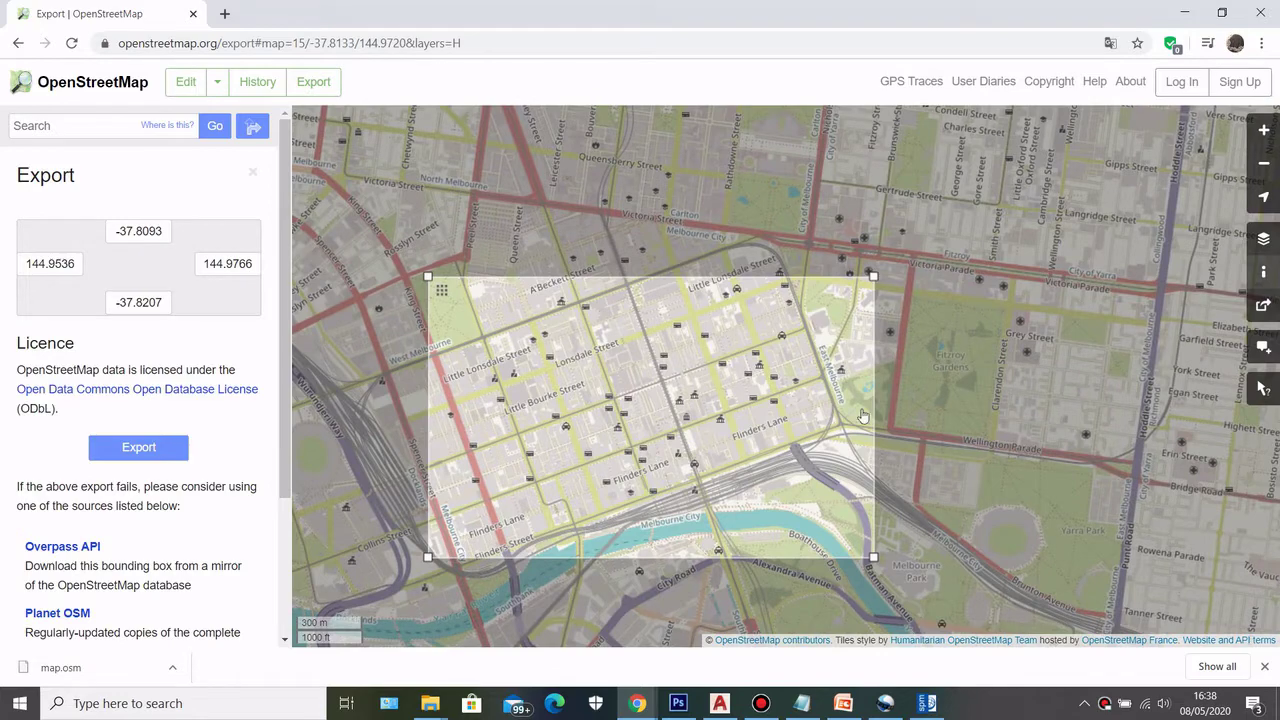
drag(875, 554, 849, 477)
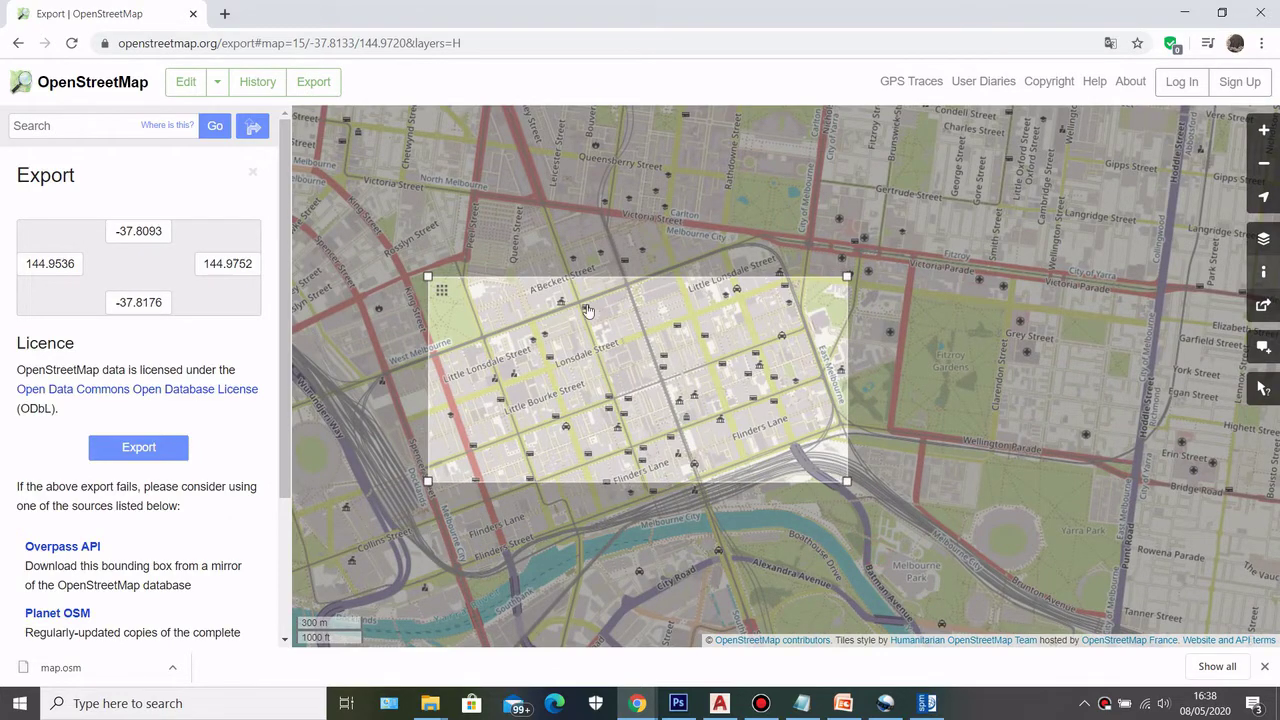
scroll(585, 308, up, 1)
scroll(924, 301, down, 1)
drag(1000, 271, 971, 242)
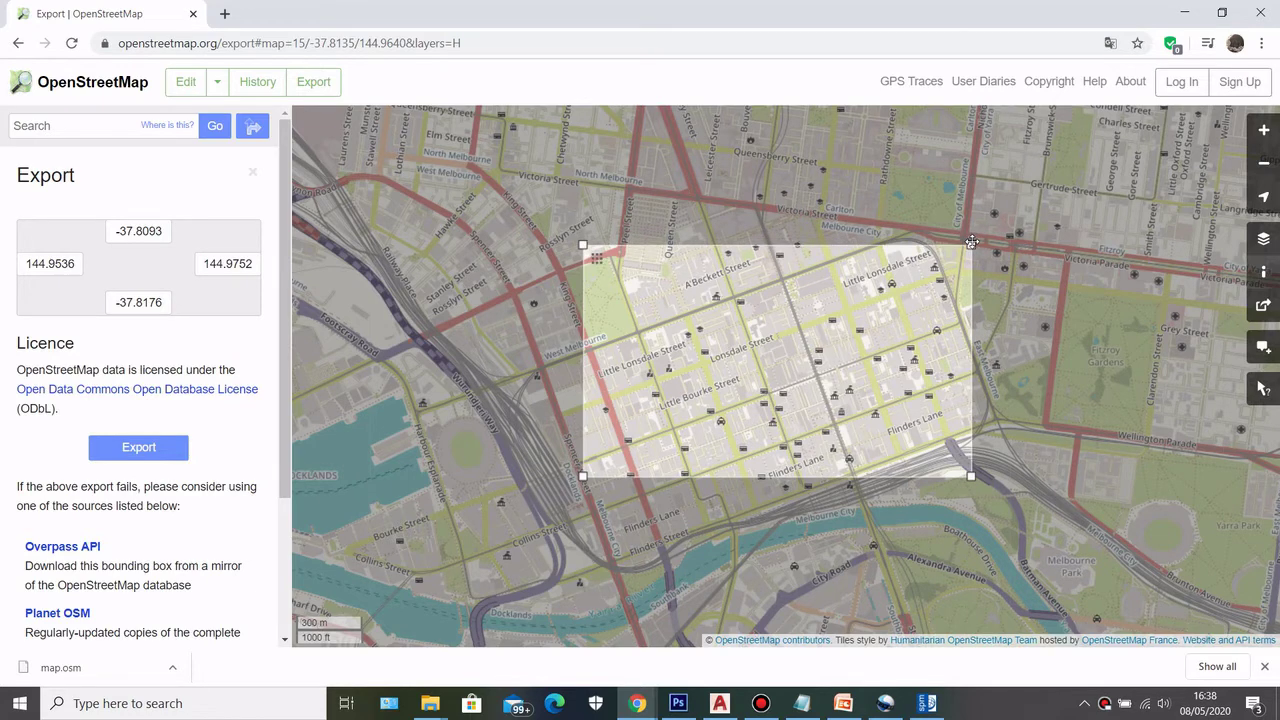
drag(969, 474, 963, 436)
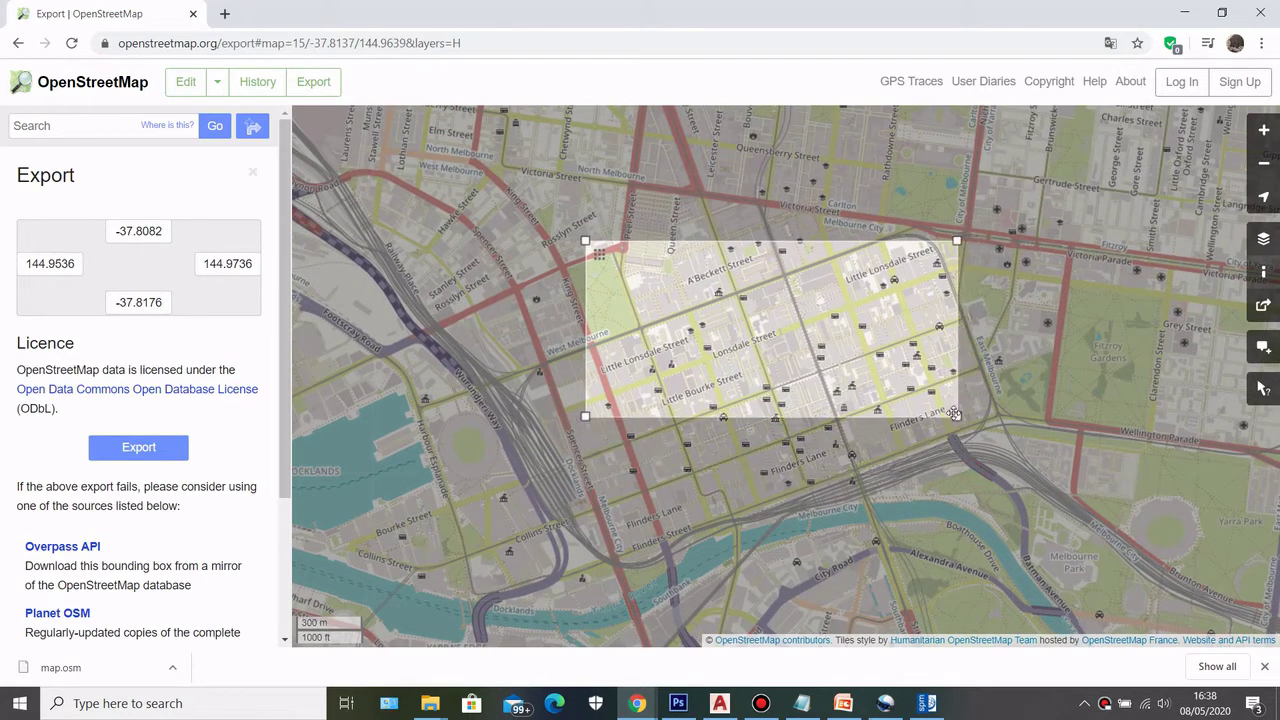
drag(586, 241, 593, 273)
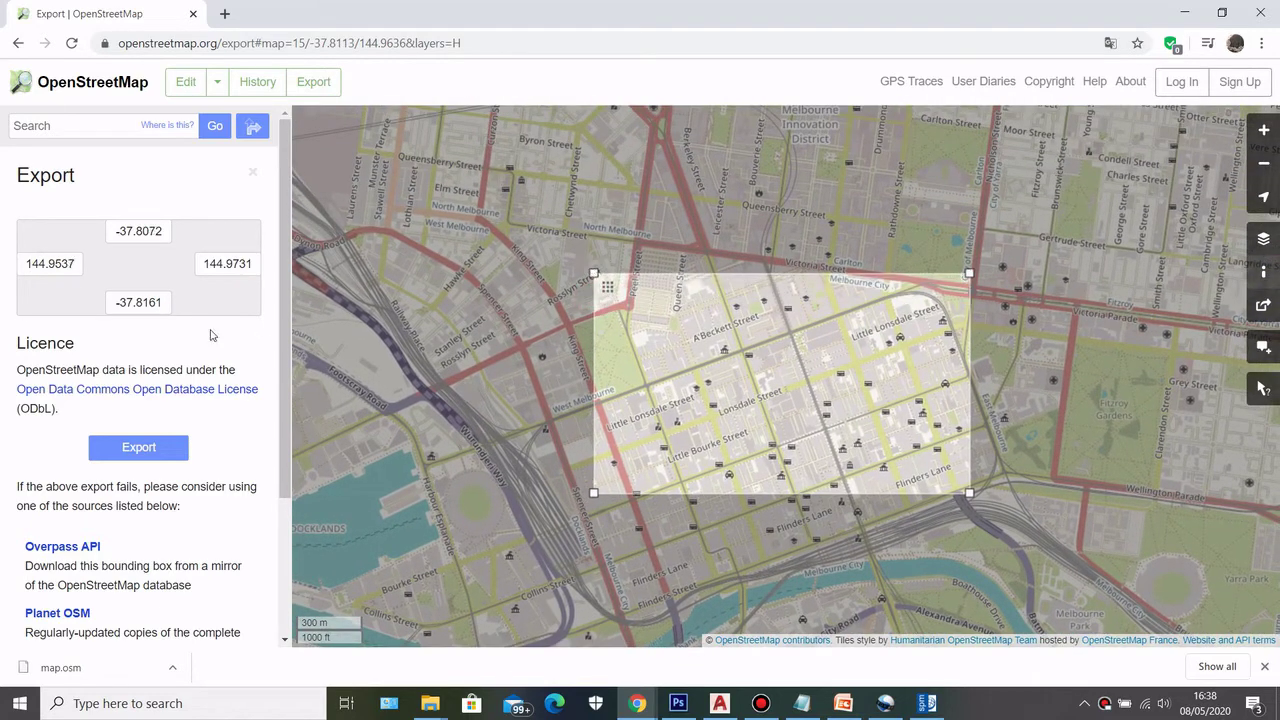
Export the selected map area as map.osm and show the downloaded file in its folder
click(124, 449)
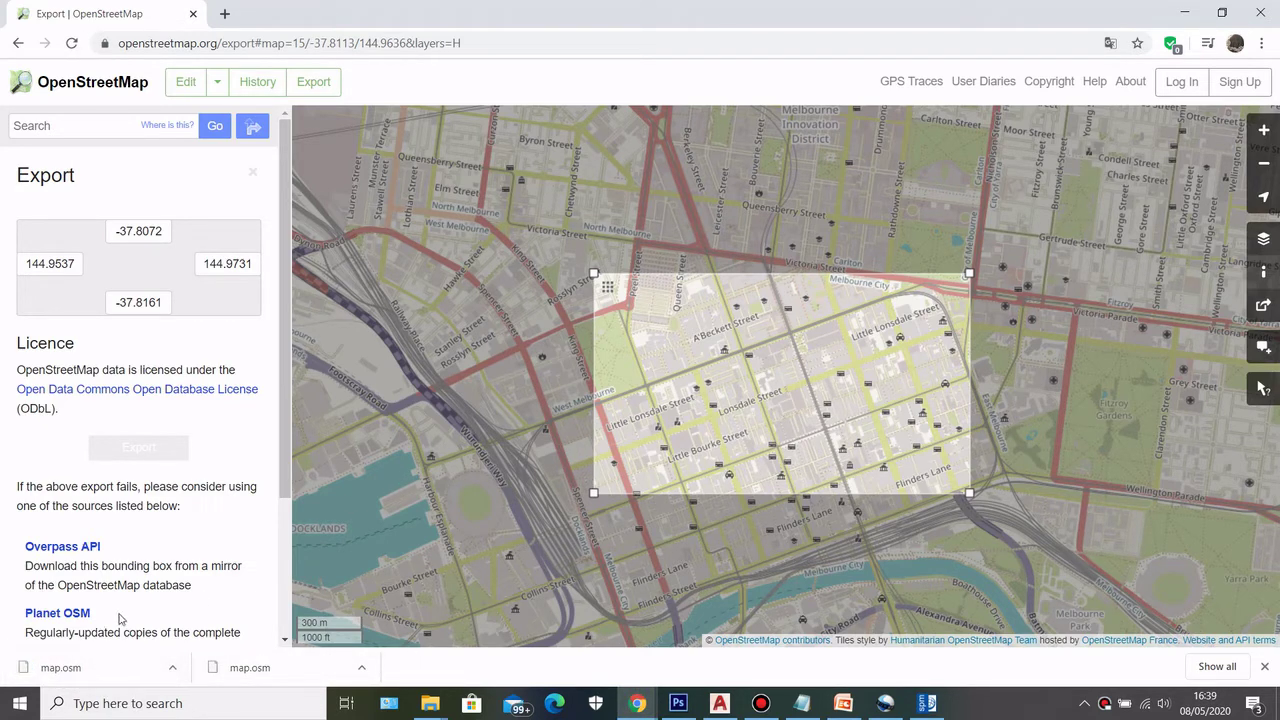
right_click(102, 672)
click(128, 622)
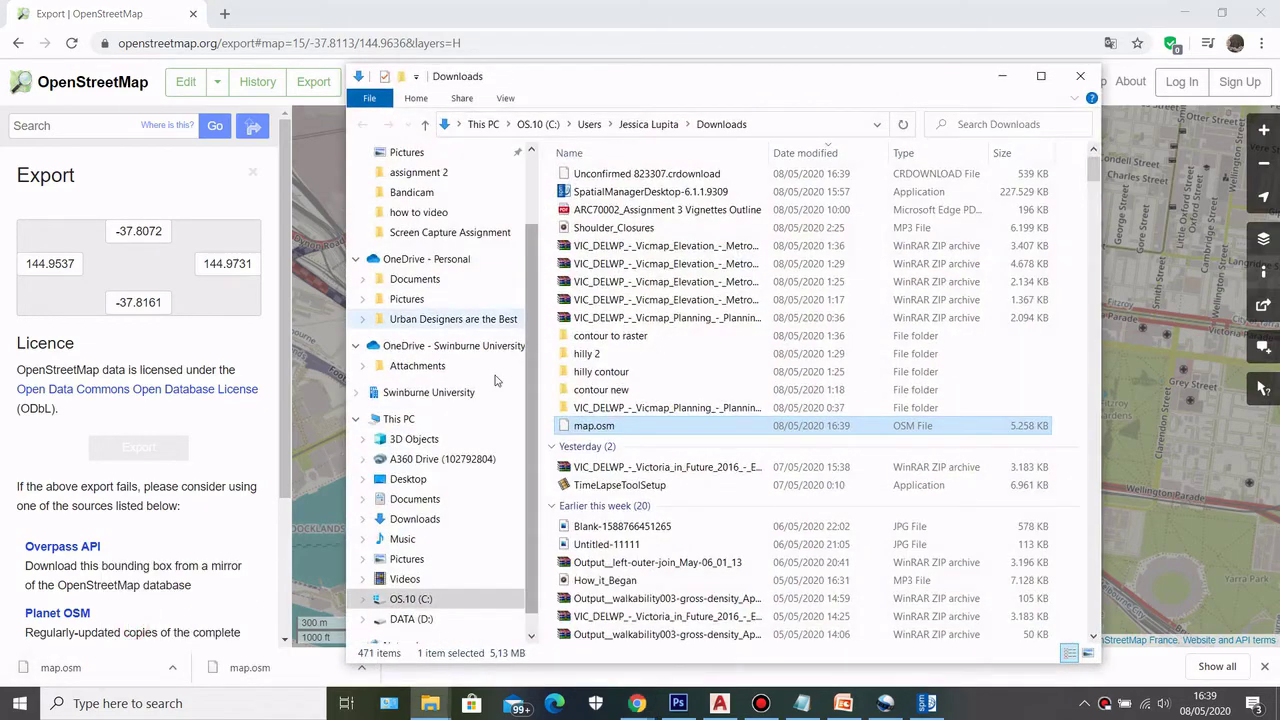
Replace the old map.osm in the open street map folder on drive D: with the newly downloaded file, and return to the browser
click(435, 704)
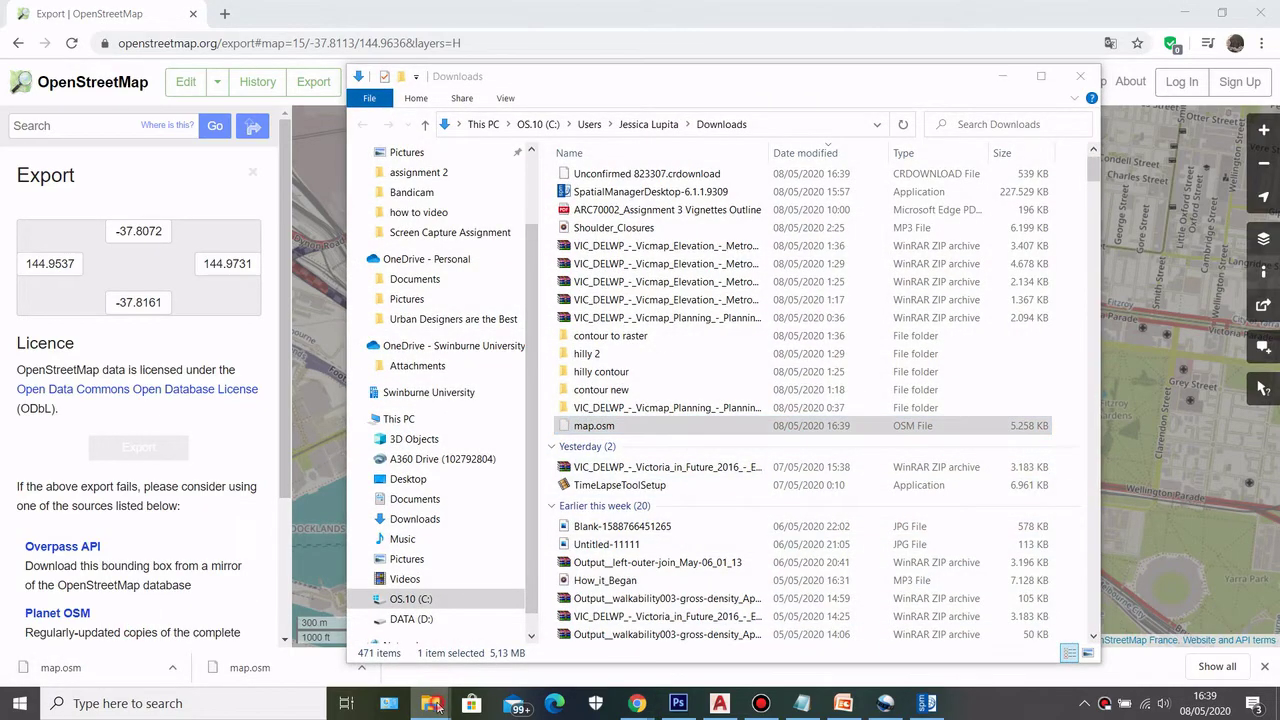
click(342, 655)
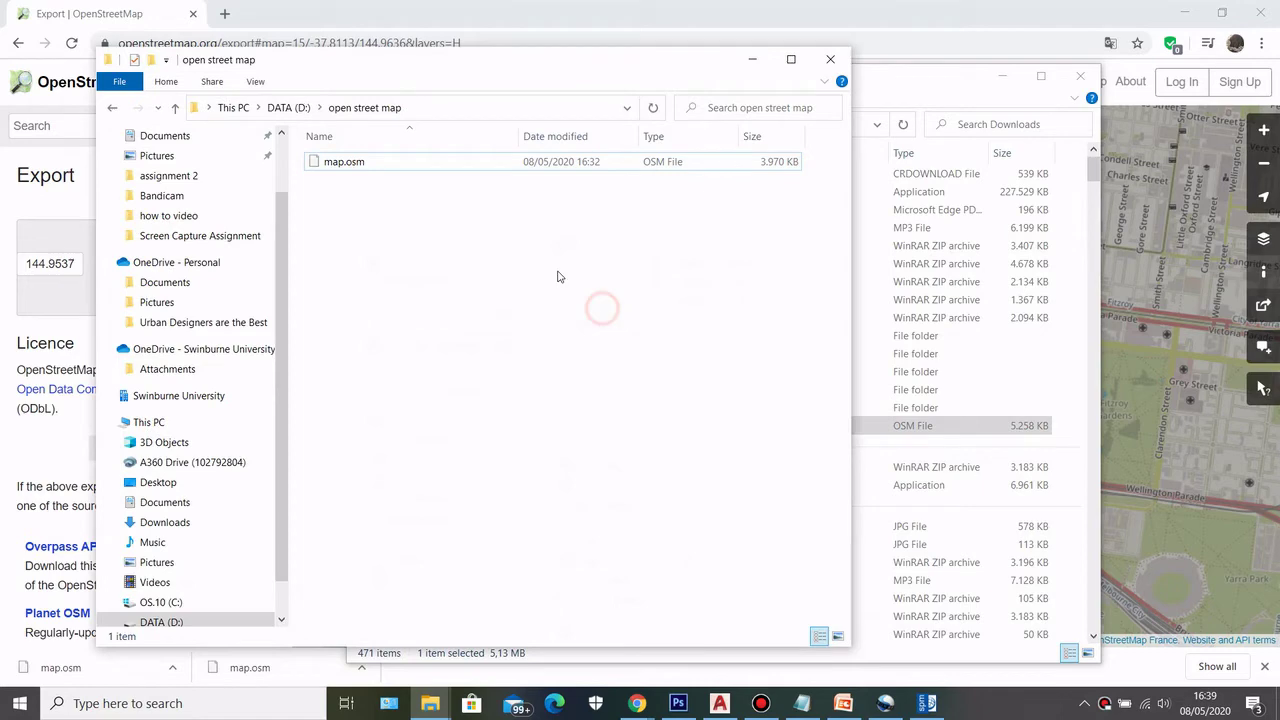
click(394, 161)
key(Delete)
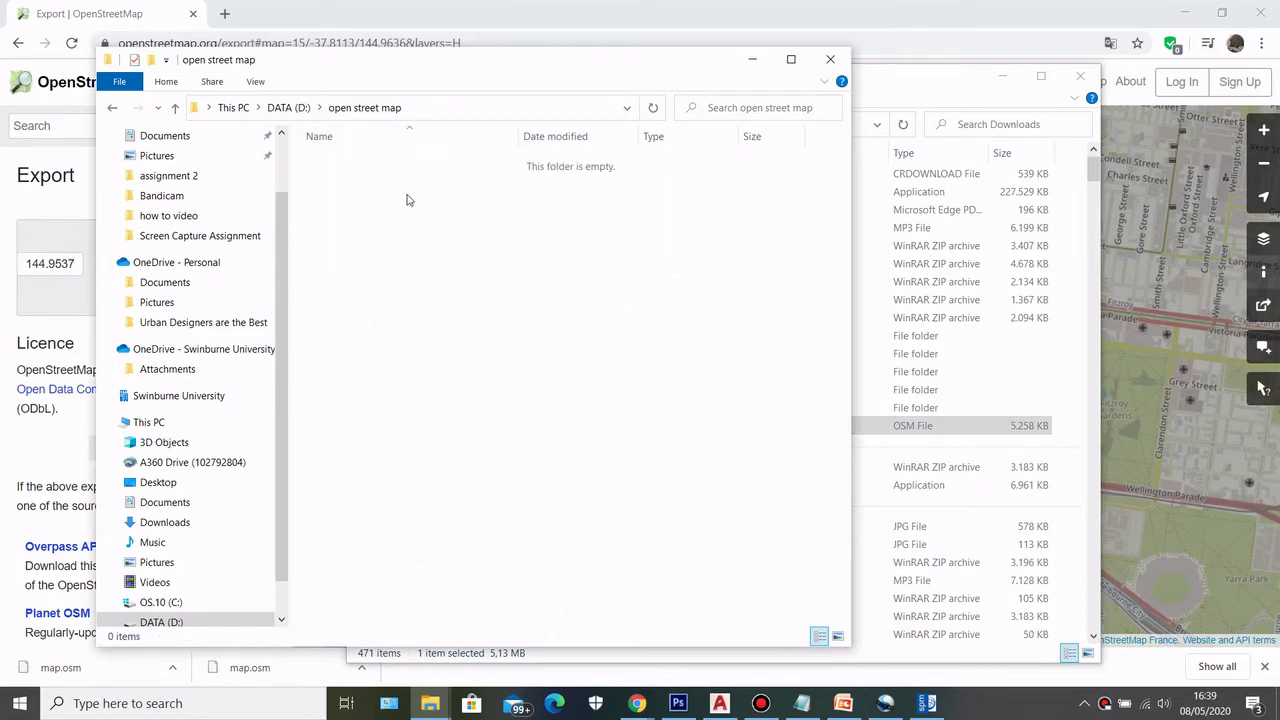
key(ctrl+z)
click(830, 59)
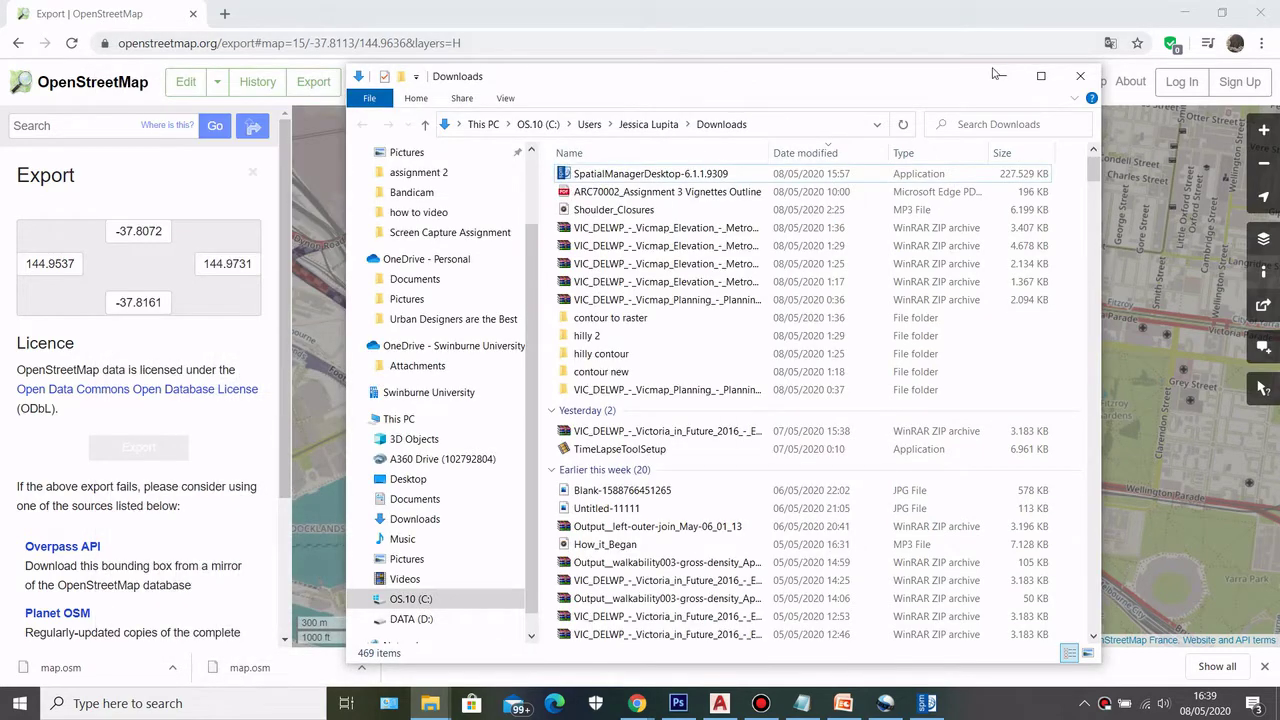
click(350, 28)
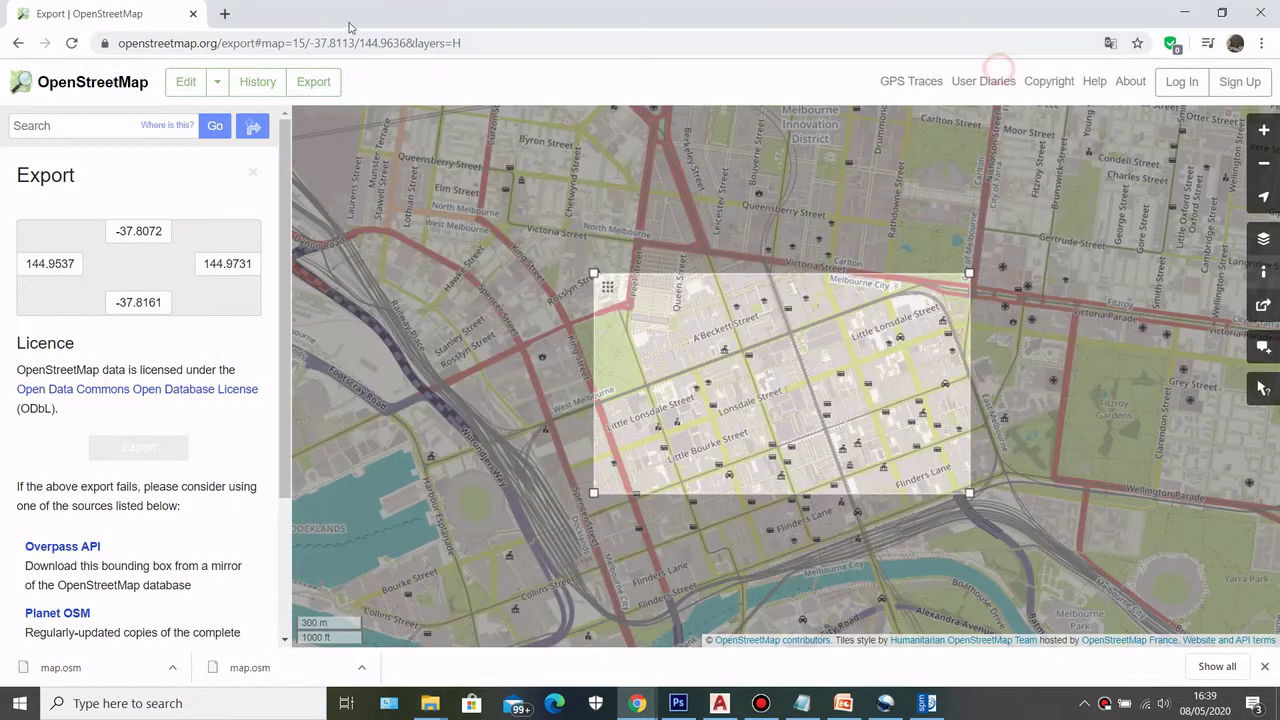
Search the web for spatial manager desktop in a new tab and open the Spatial Manager Desktop product page
click(226, 14)
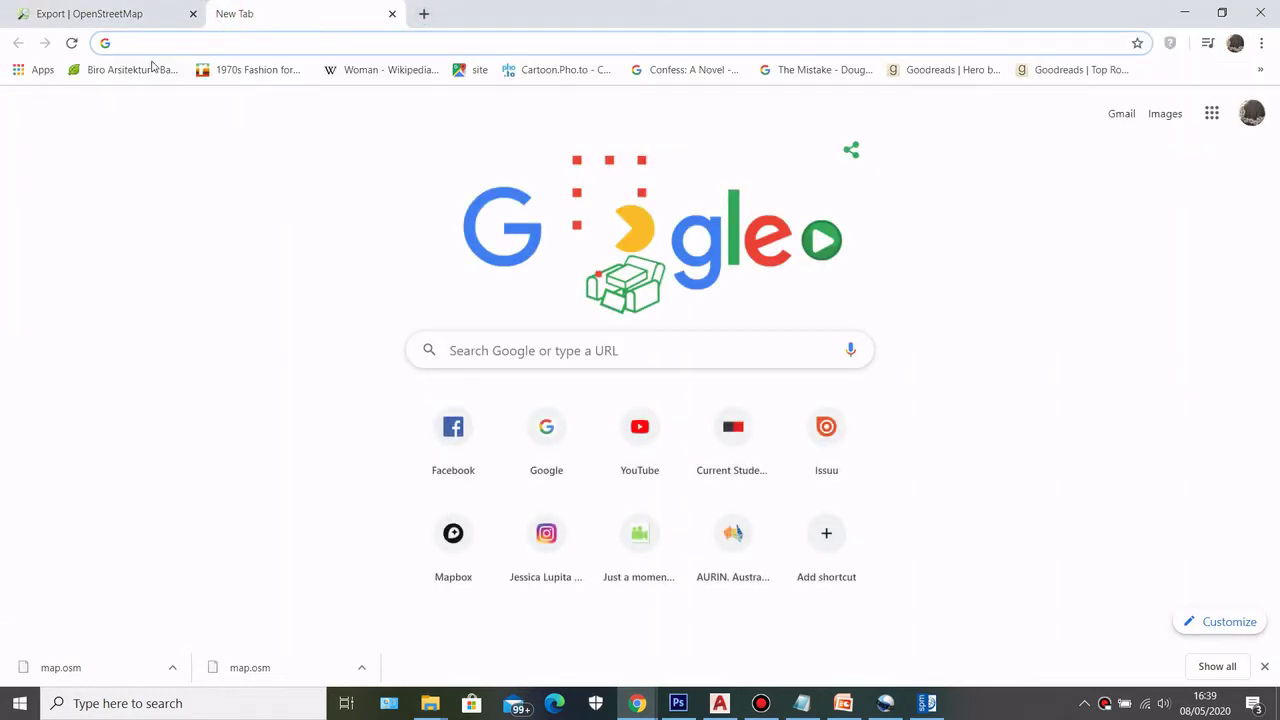
click(140, 18)
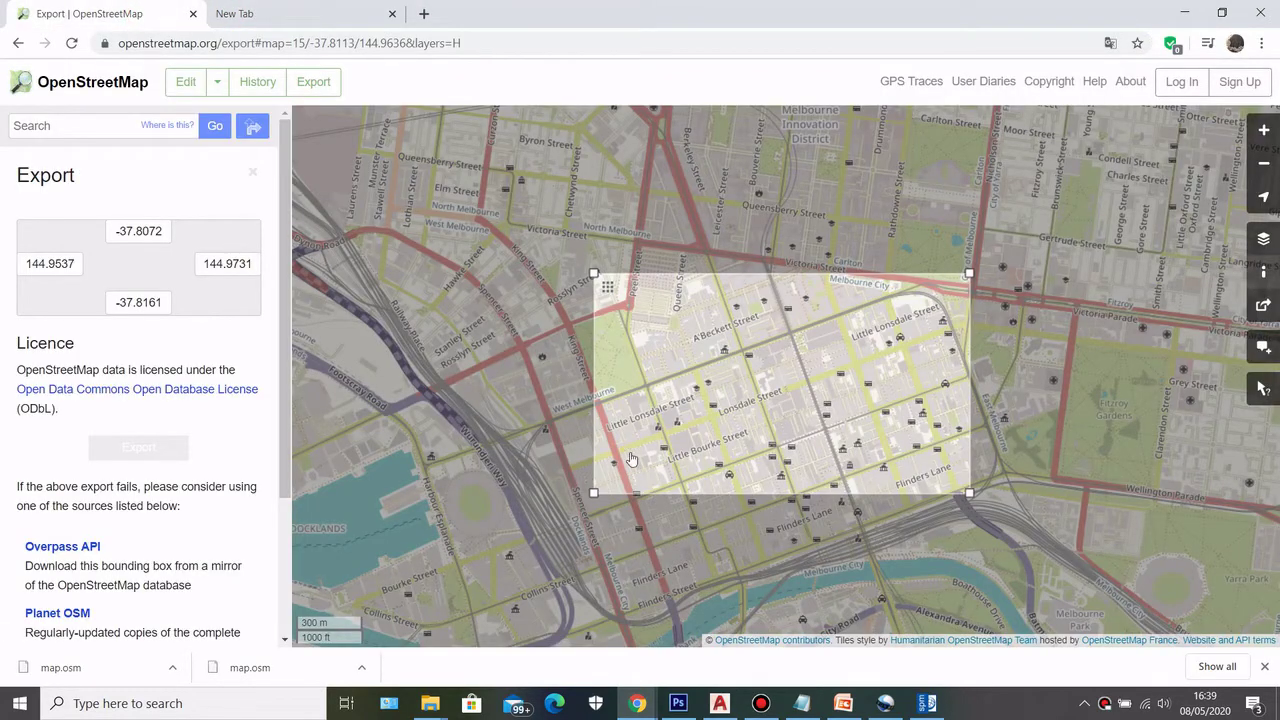
click(286, 12)
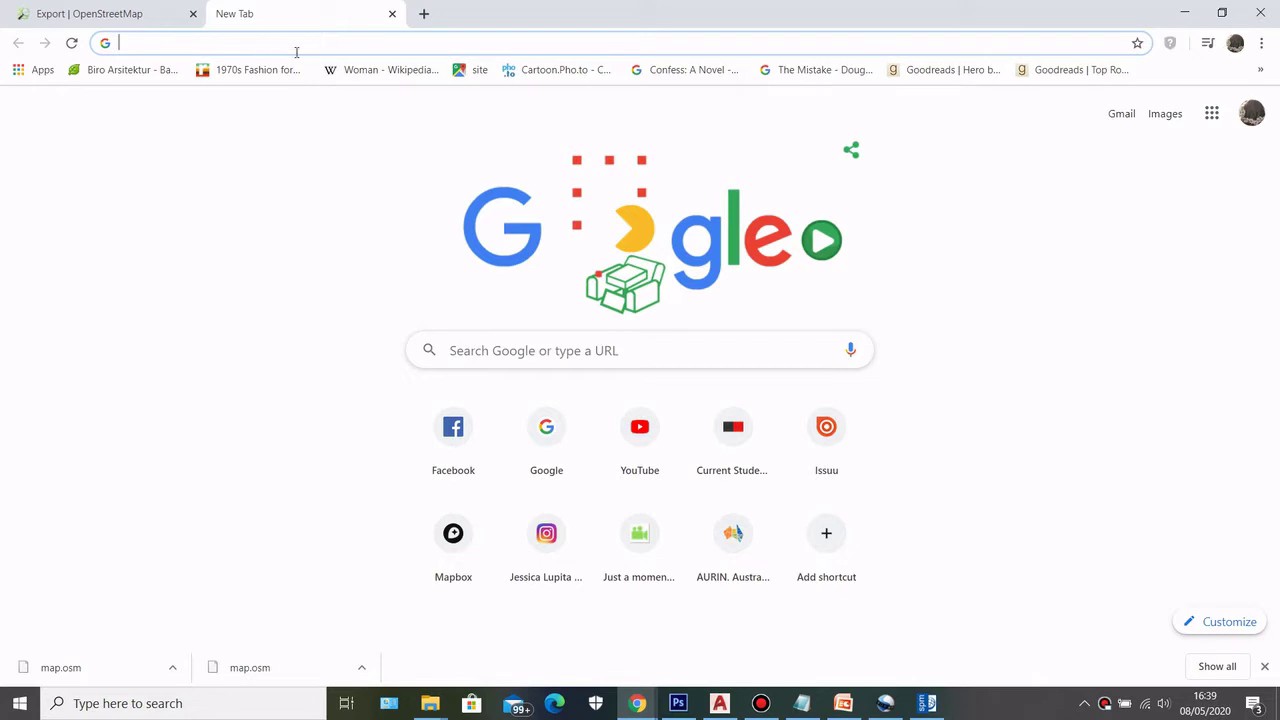
text(spati)
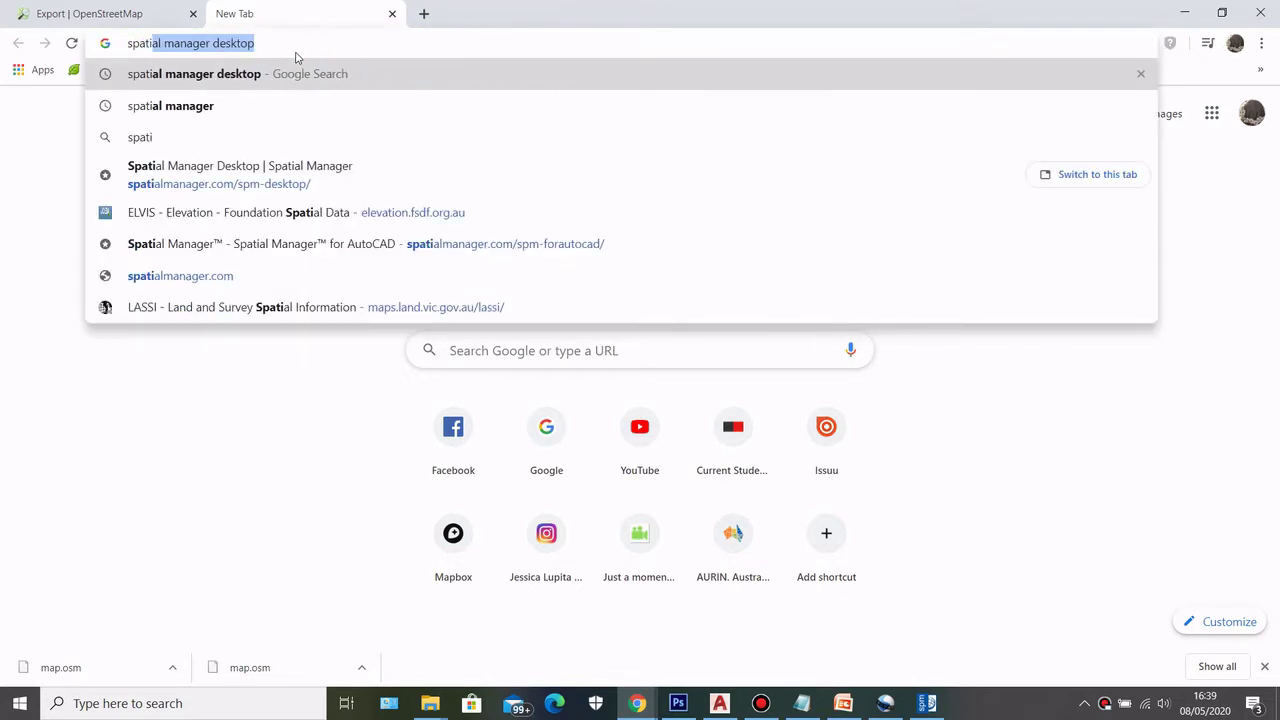
click(305, 76)
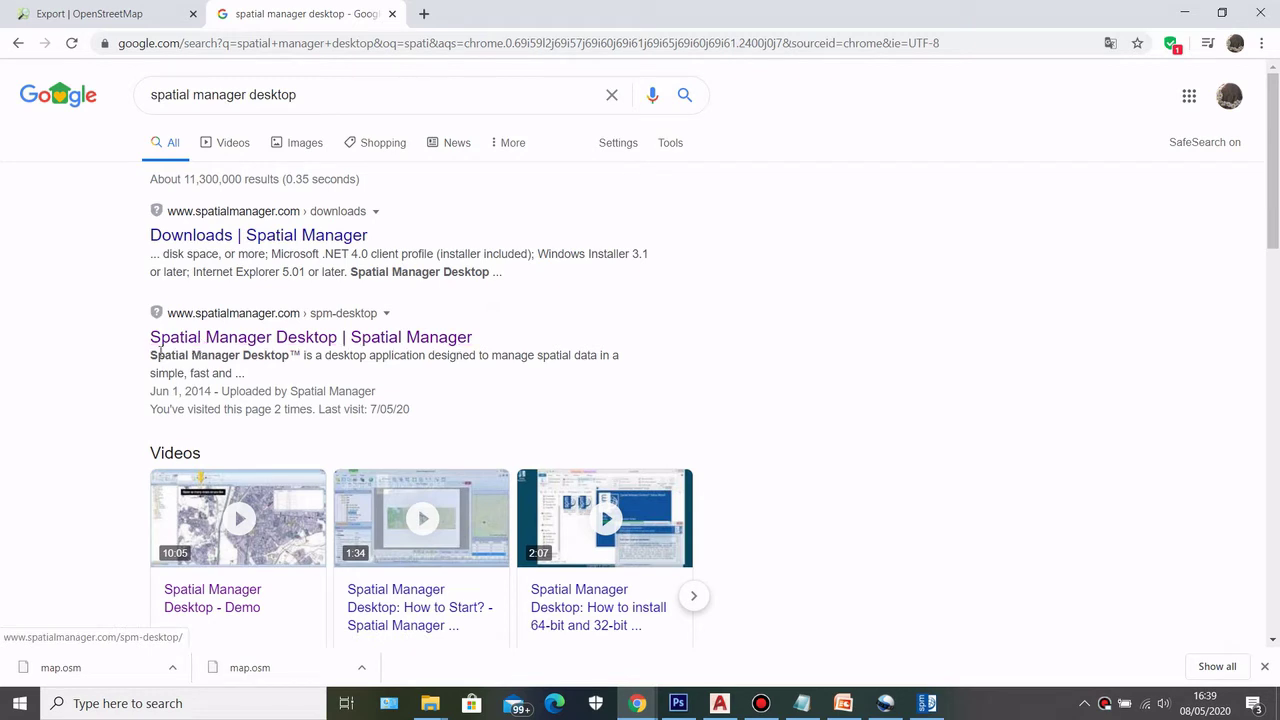
click(362, 340)
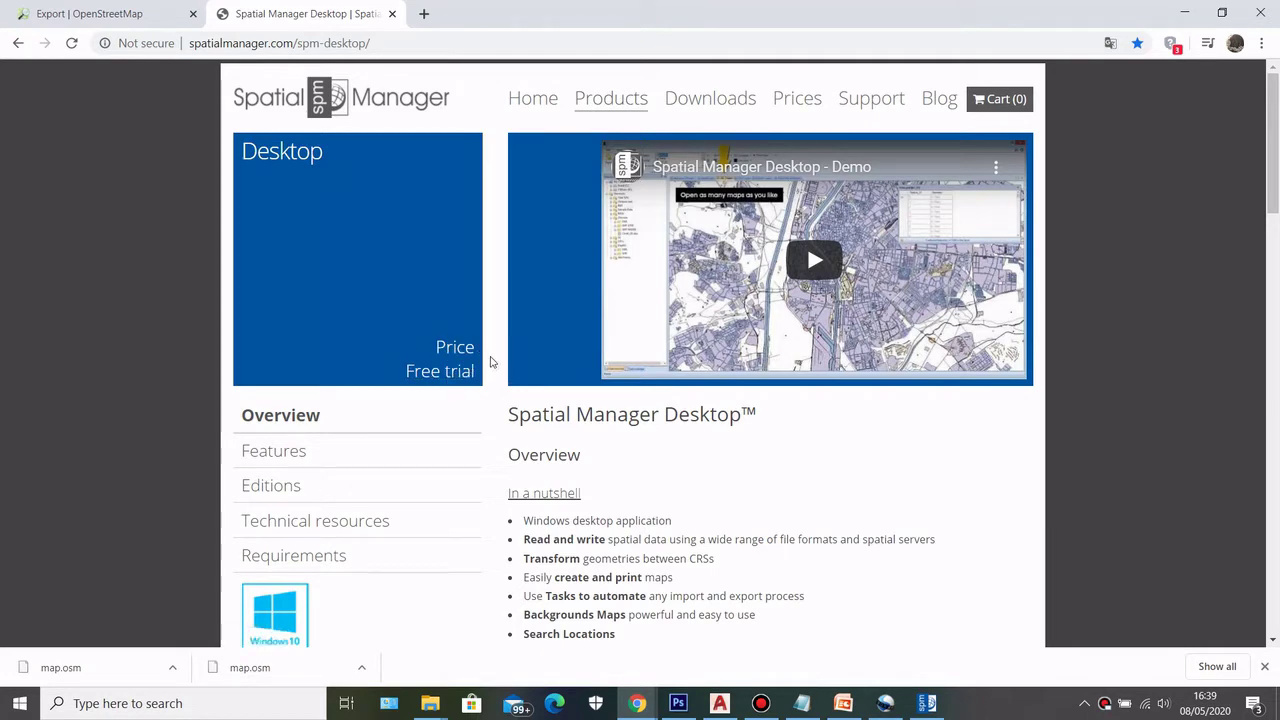
Examine the Spatial Manager Desktop overview page and revisit the selected export area in OpenStreetMap
scroll(489, 466, down, 1)
scroll(463, 291, up, 1)
scroll(491, 395, down, 2)
scroll(494, 392, down, 6)
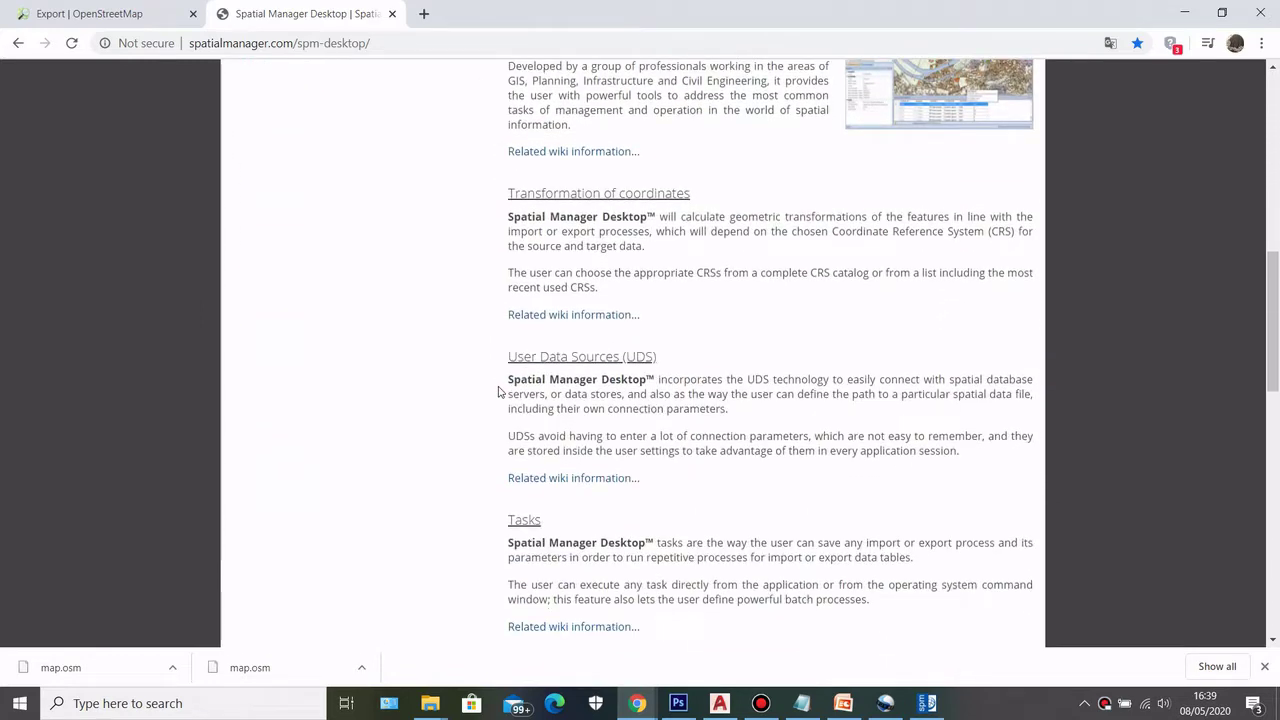
scroll(519, 383, up, 5)
scroll(519, 383, up, 3)
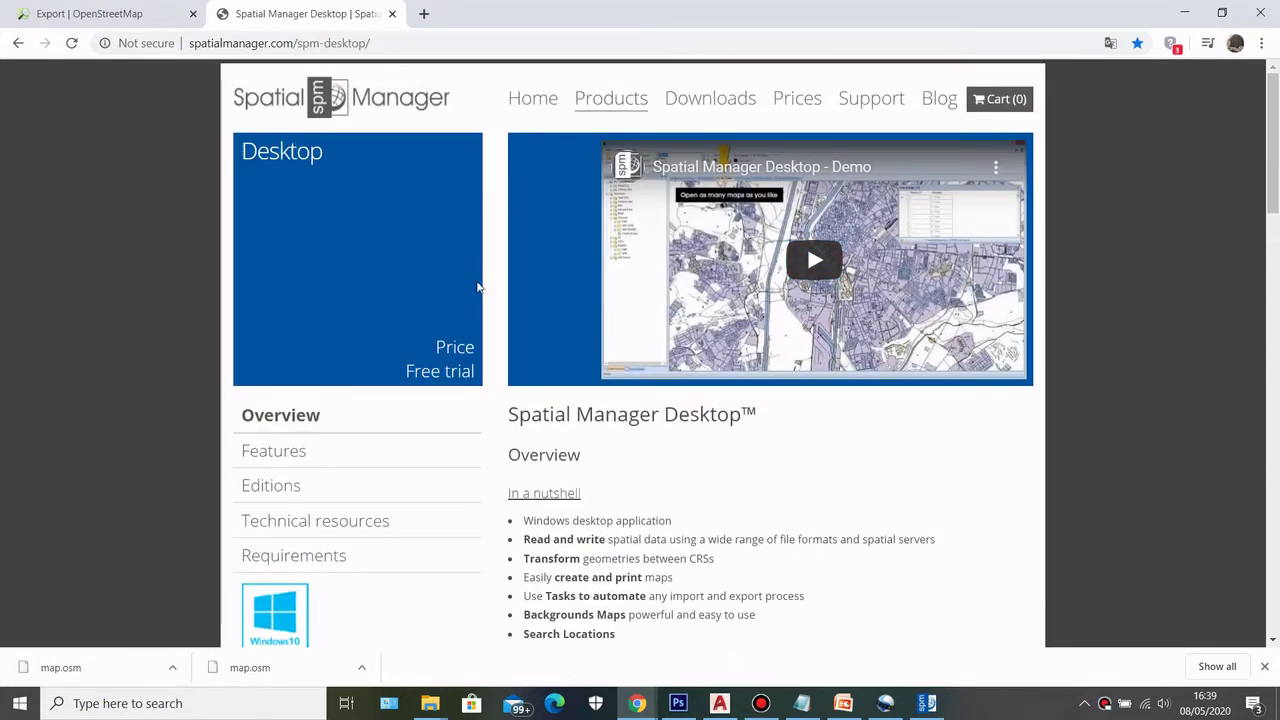
scroll(485, 340, down, 2)
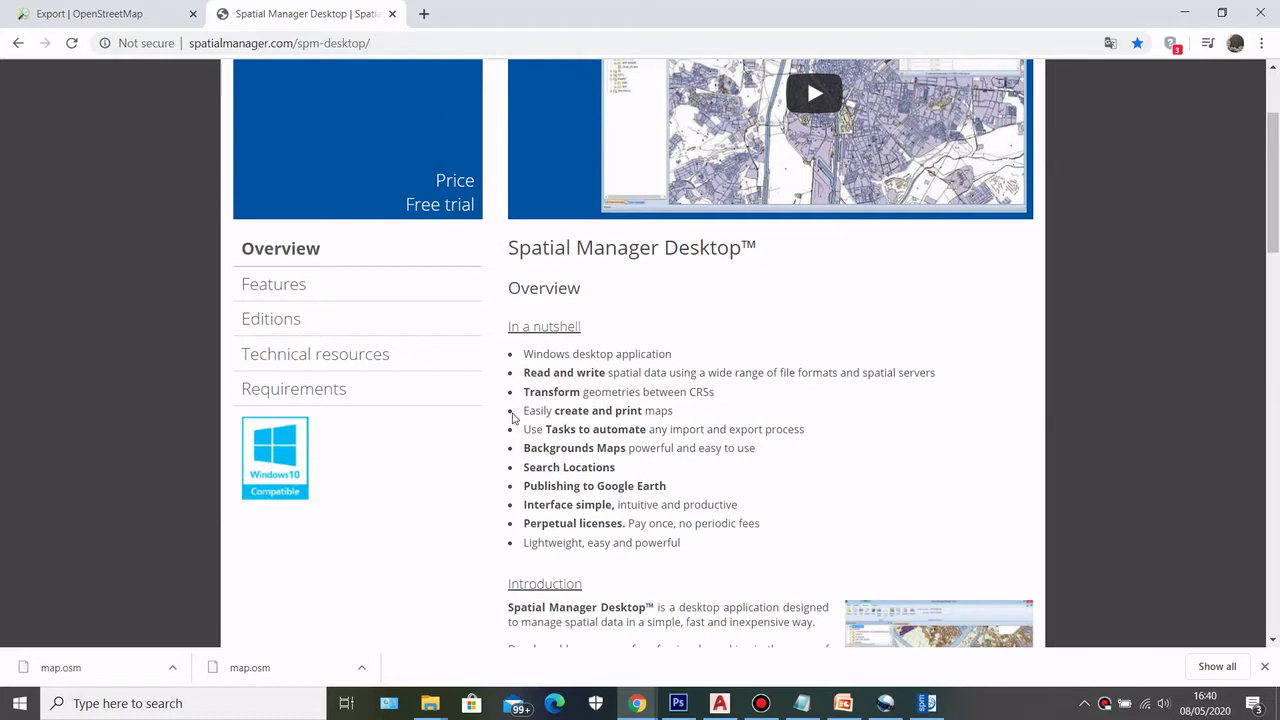
scroll(516, 424, up, 2)
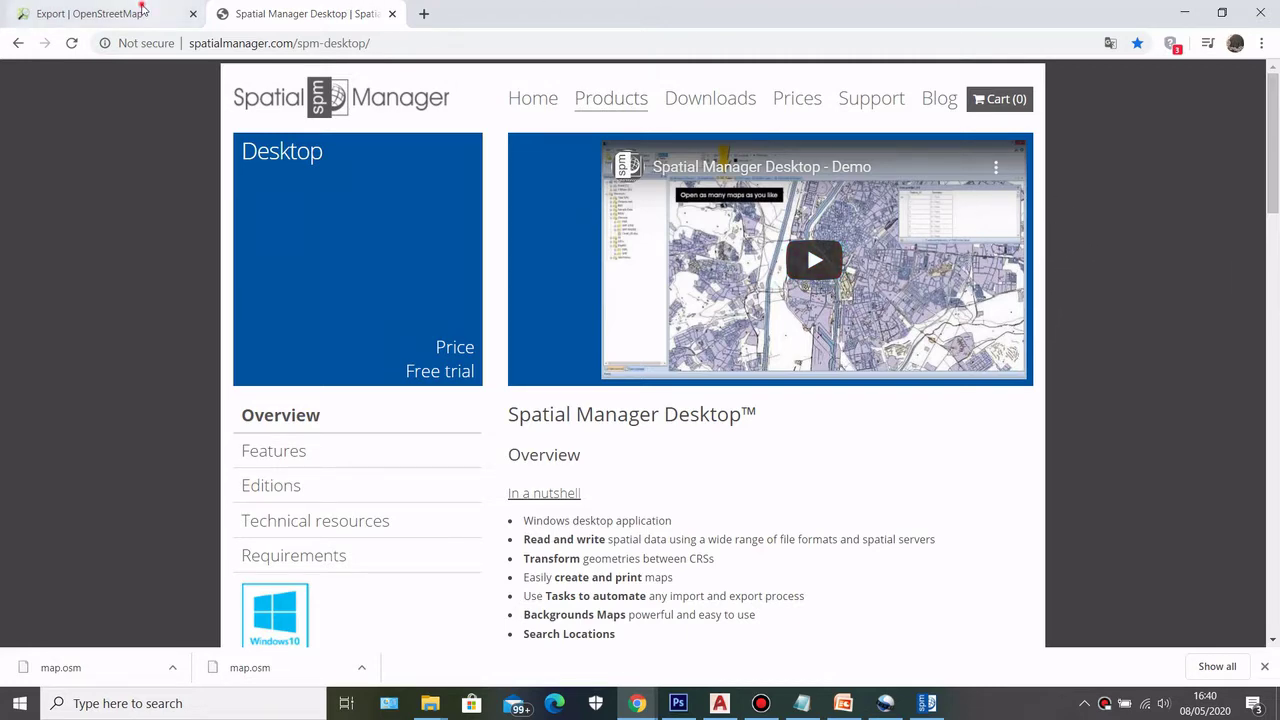
click(140, 12)
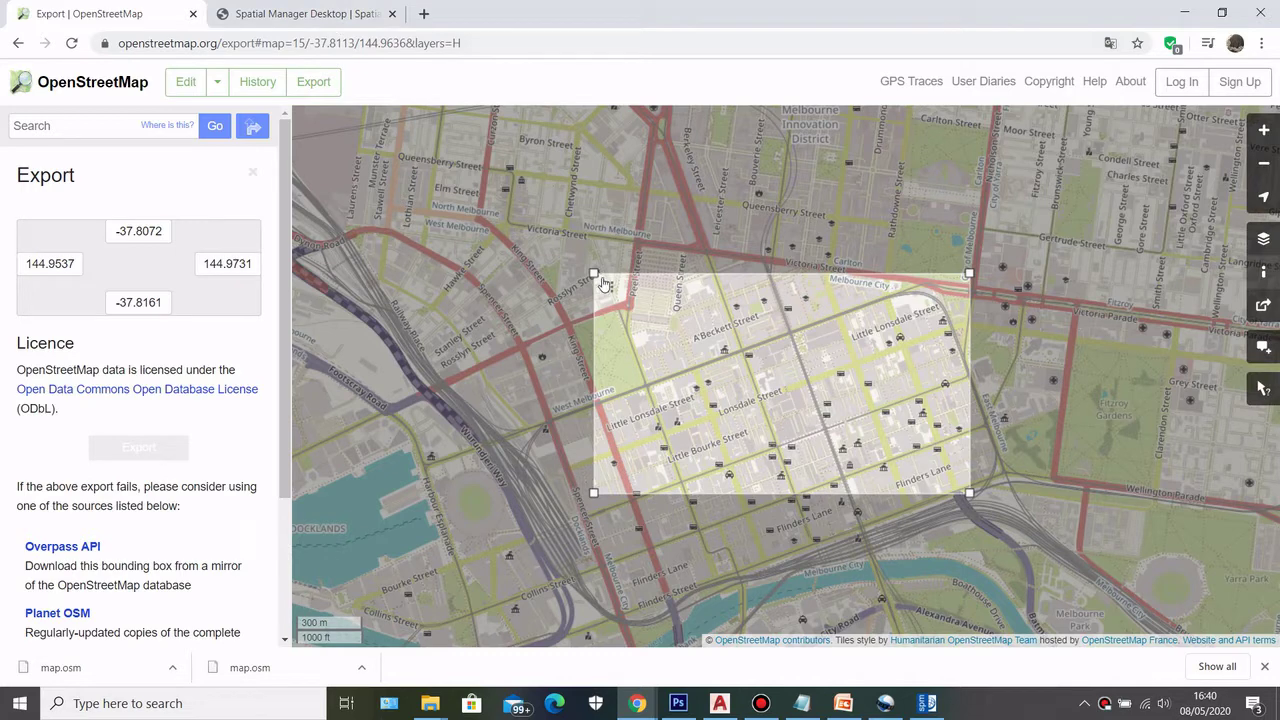
click(308, 13)
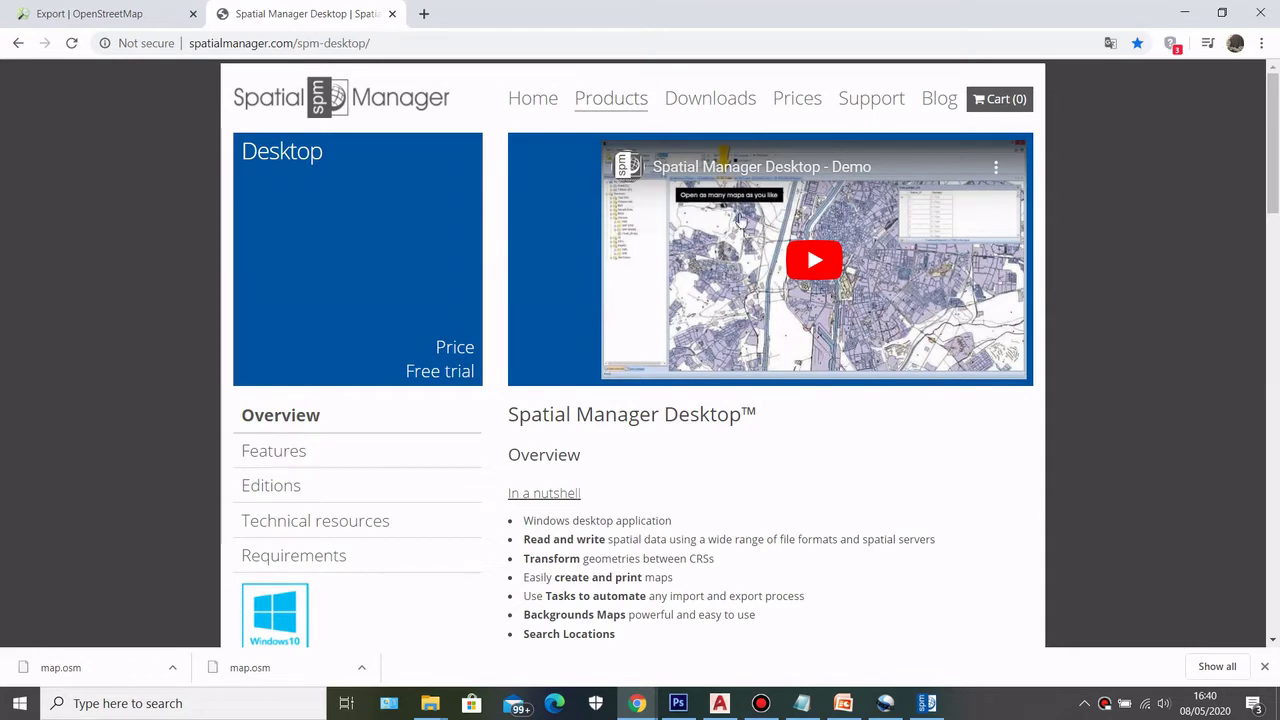
Examine the selected export area in OpenStreetMap and the surrounding Melbourne districts at different scales
click(150, 13)
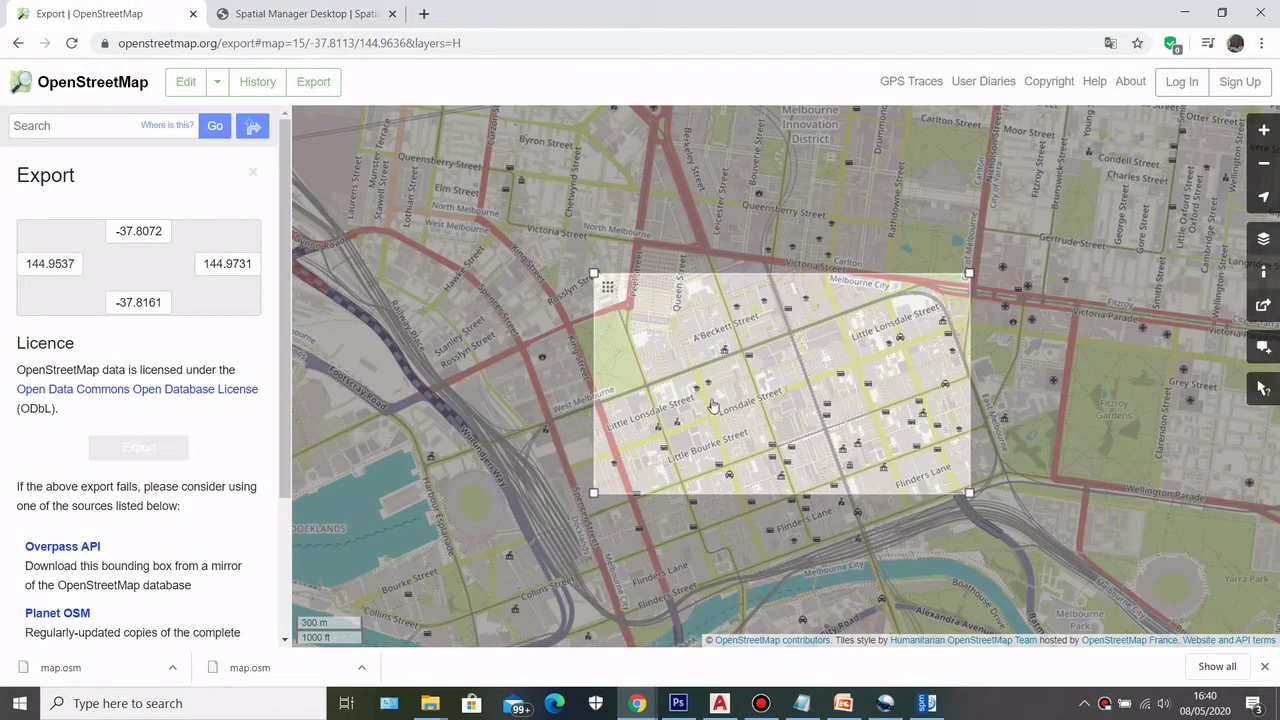
scroll(652, 361, down, 1)
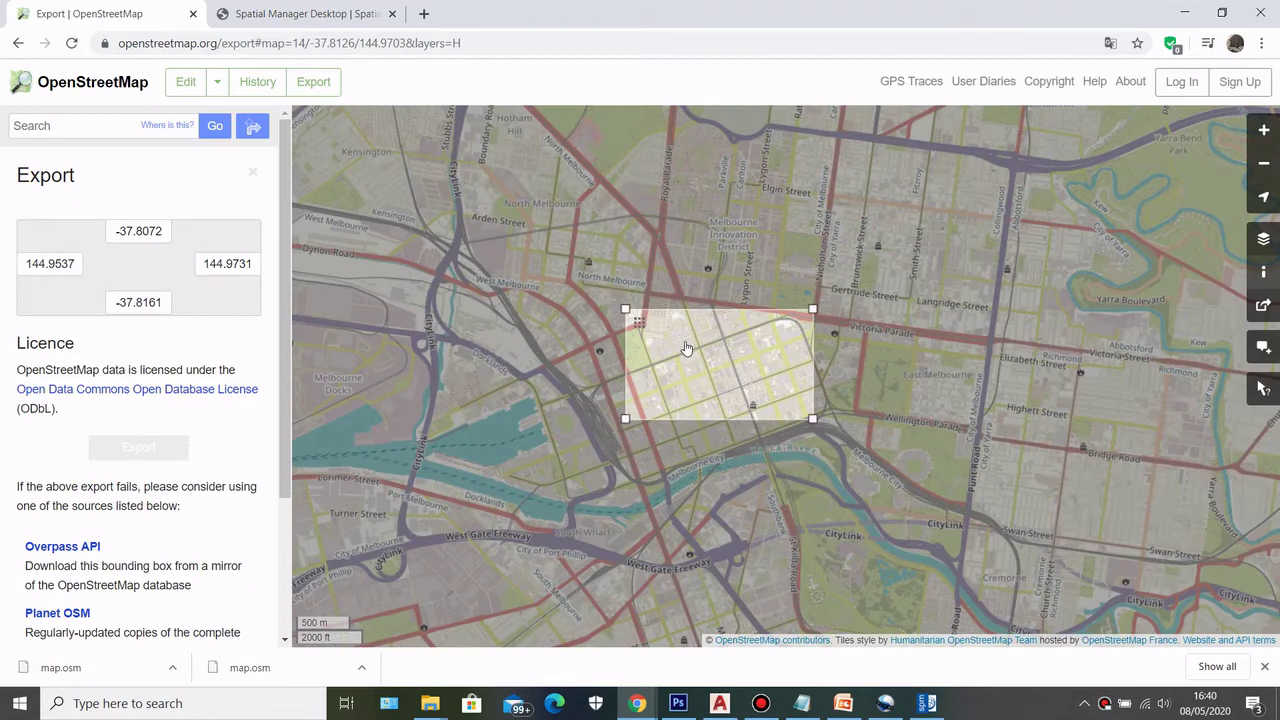
scroll(688, 342, up, 1)
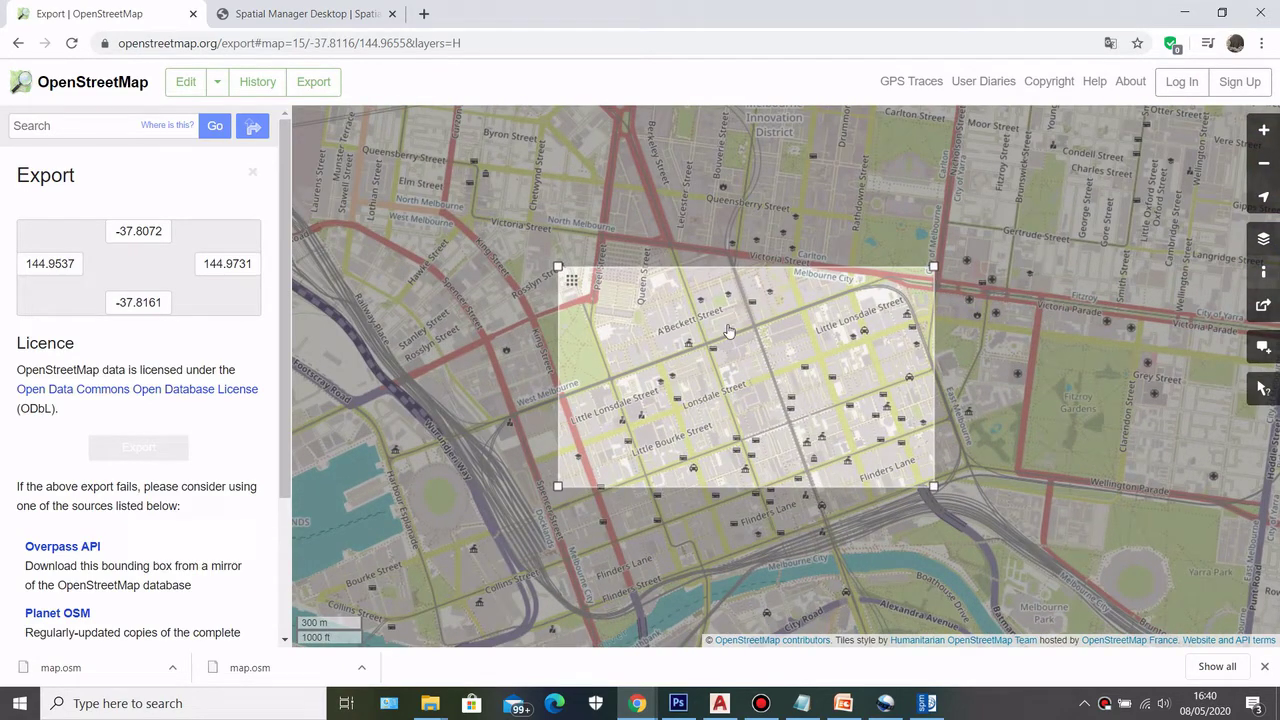
scroll(730, 331, up, 1)
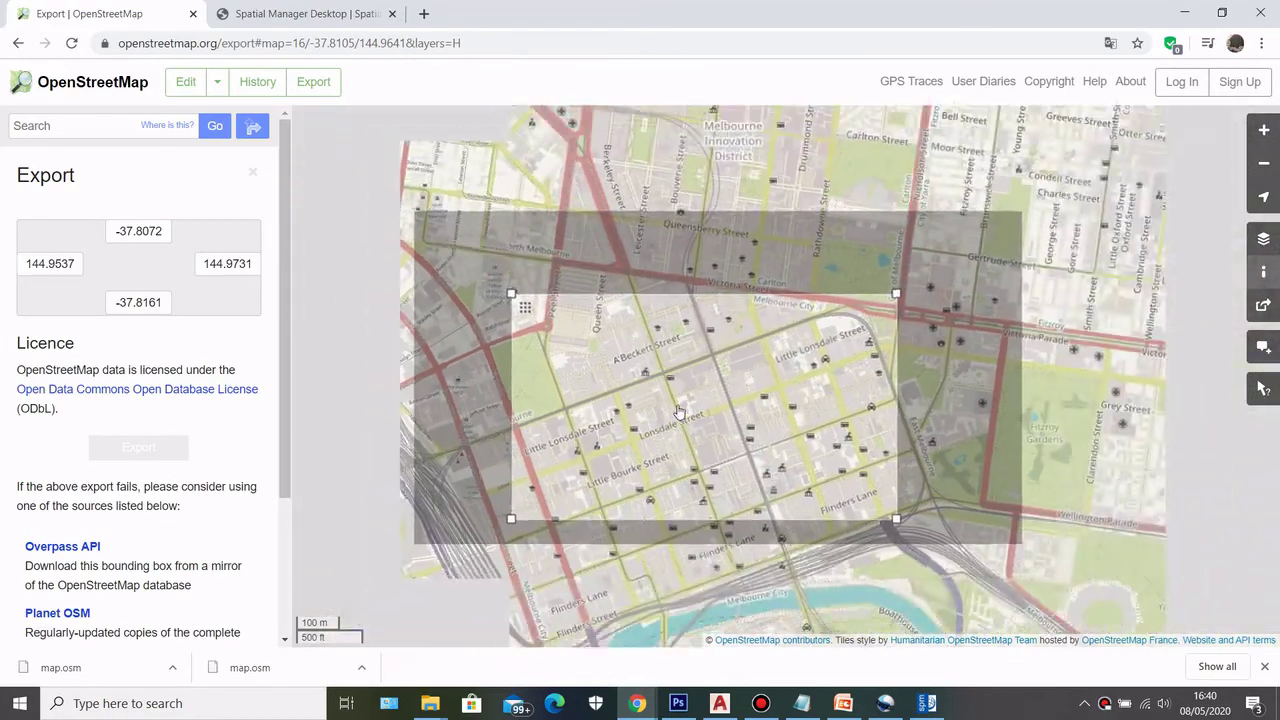
scroll(678, 411, down, 1)
scroll(526, 182, up, 1)
scroll(780, 401, down, 2)
scroll(735, 222, up, 2)
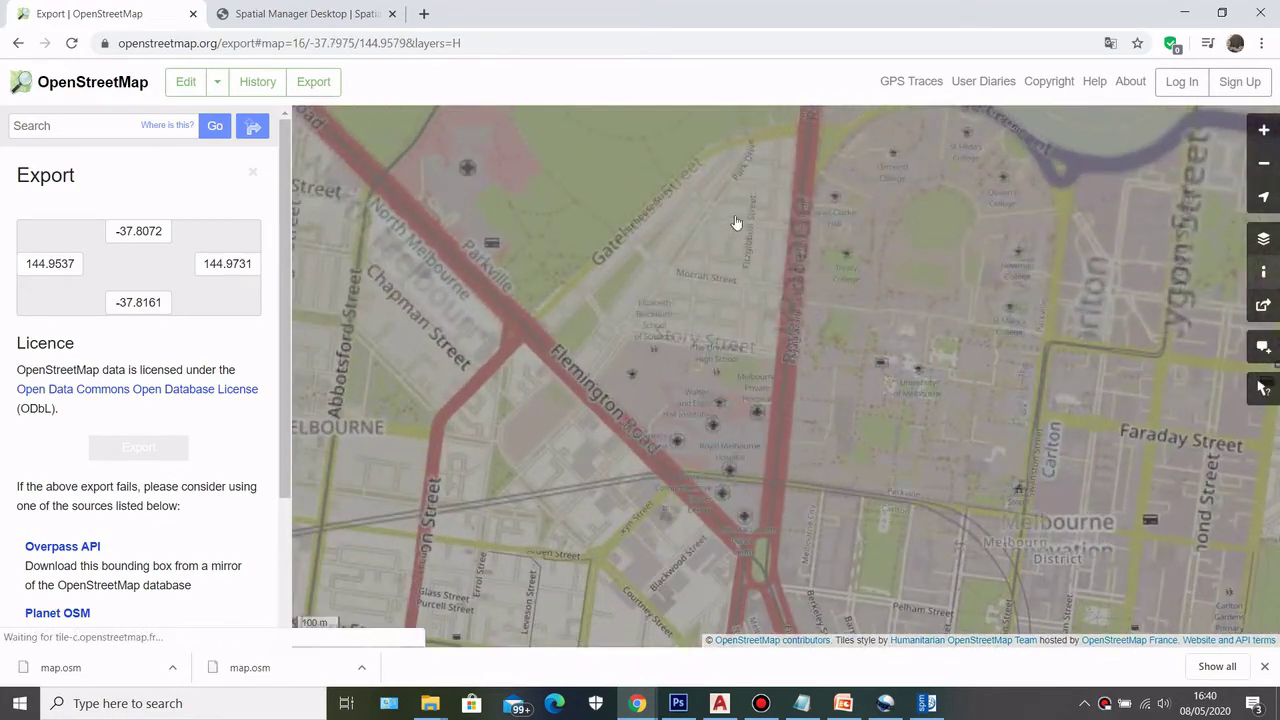
scroll(730, 260, up, 1)
scroll(705, 240, down, 1)
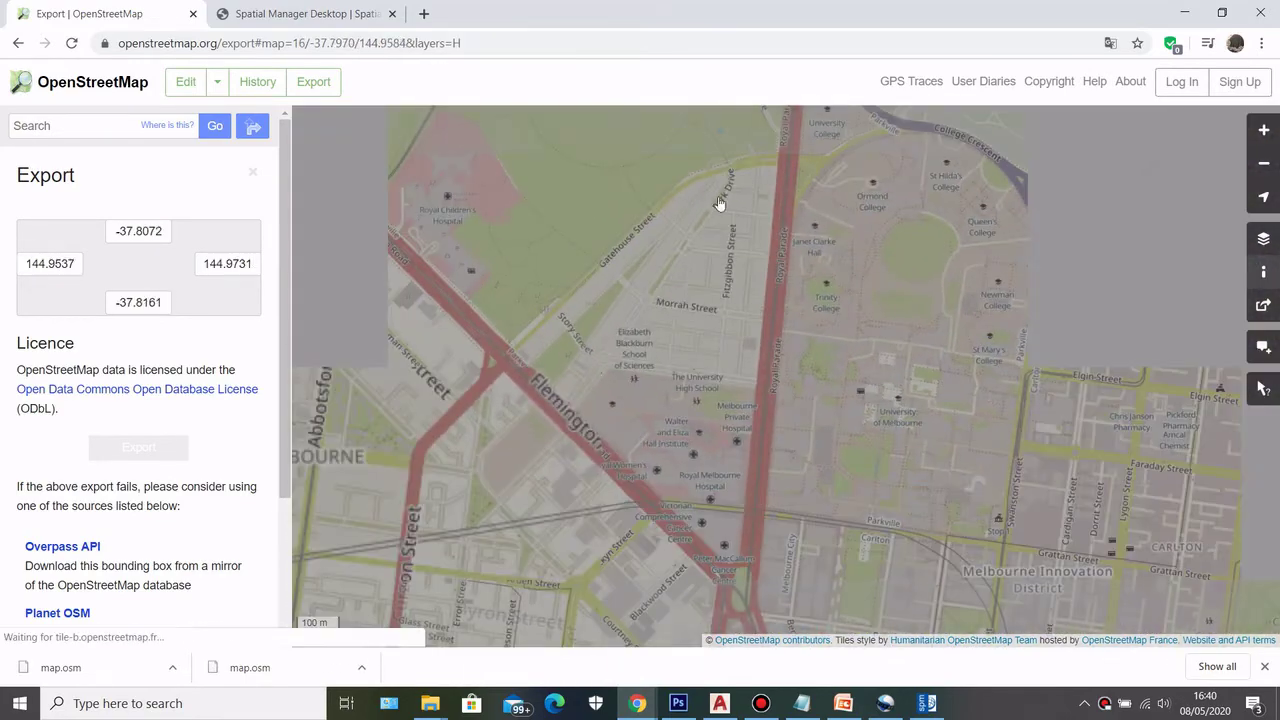
scroll(690, 250, down, 1)
scroll(615, 295, up, 1)
scroll(560, 297, up, 1)
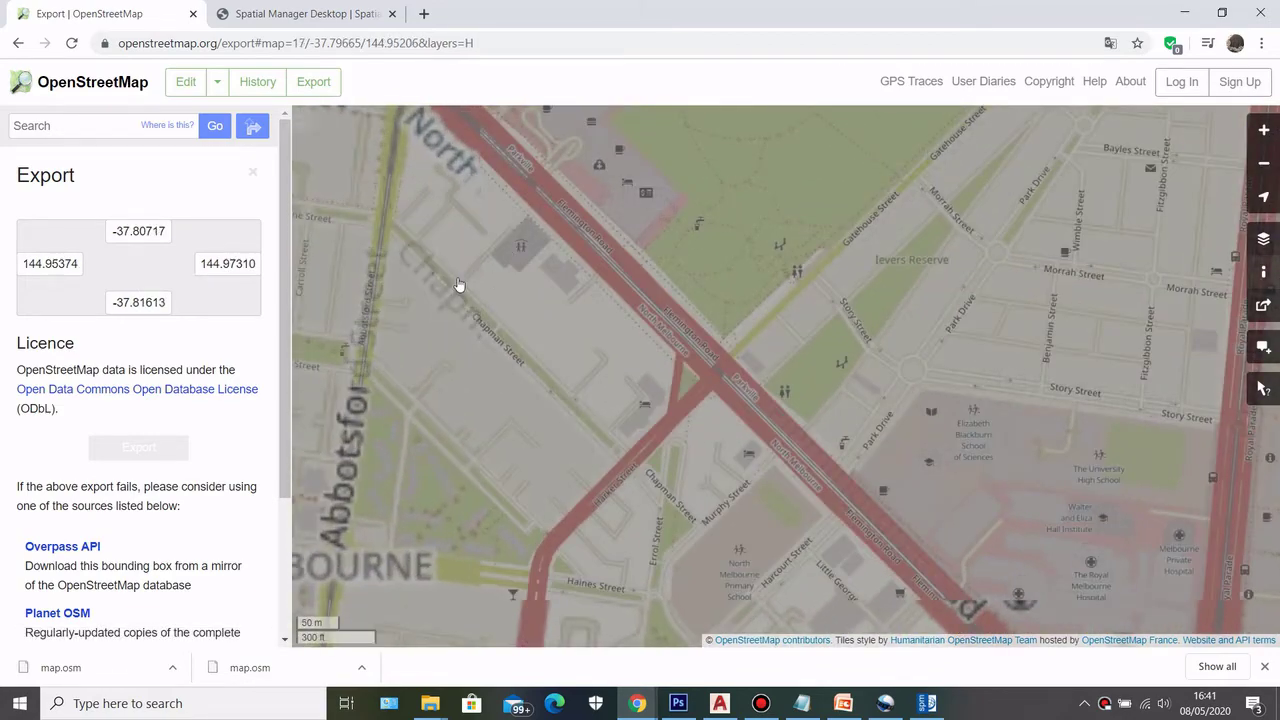
scroll(470, 385, down, 1)
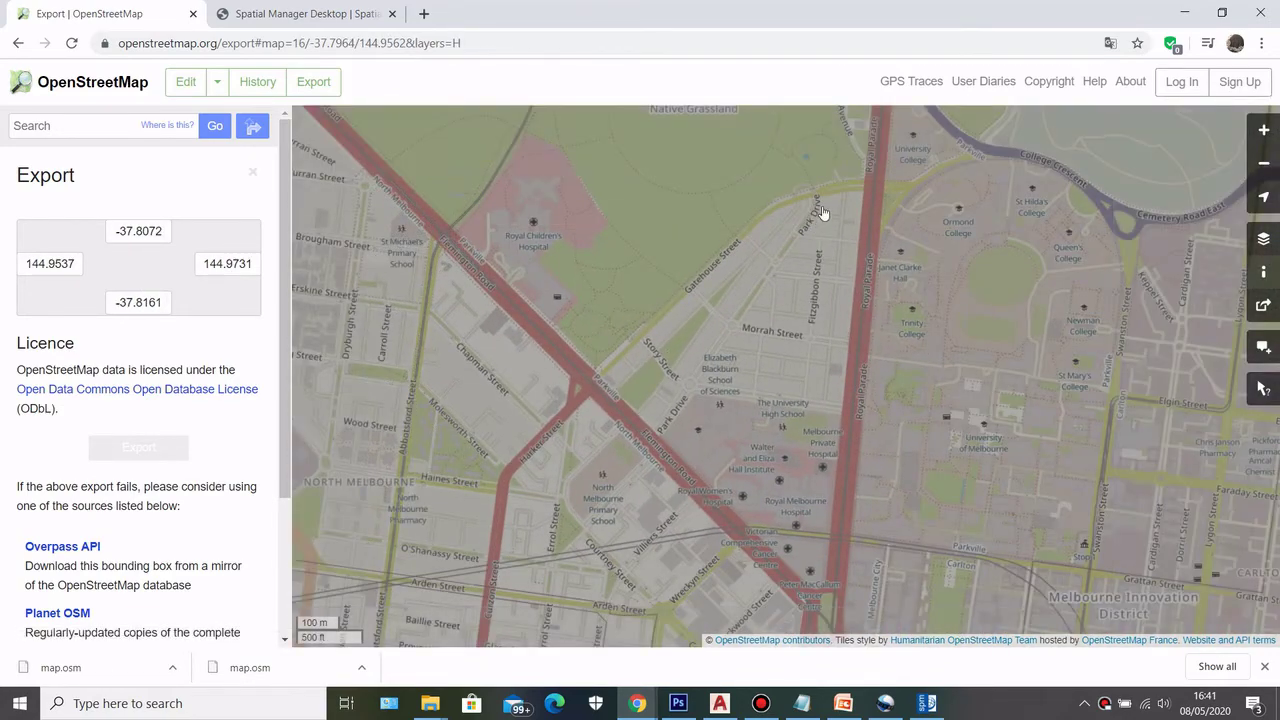
scroll(716, 257, down, 1)
scroll(735, 250, up, 1)
scroll(689, 240, down, 1)
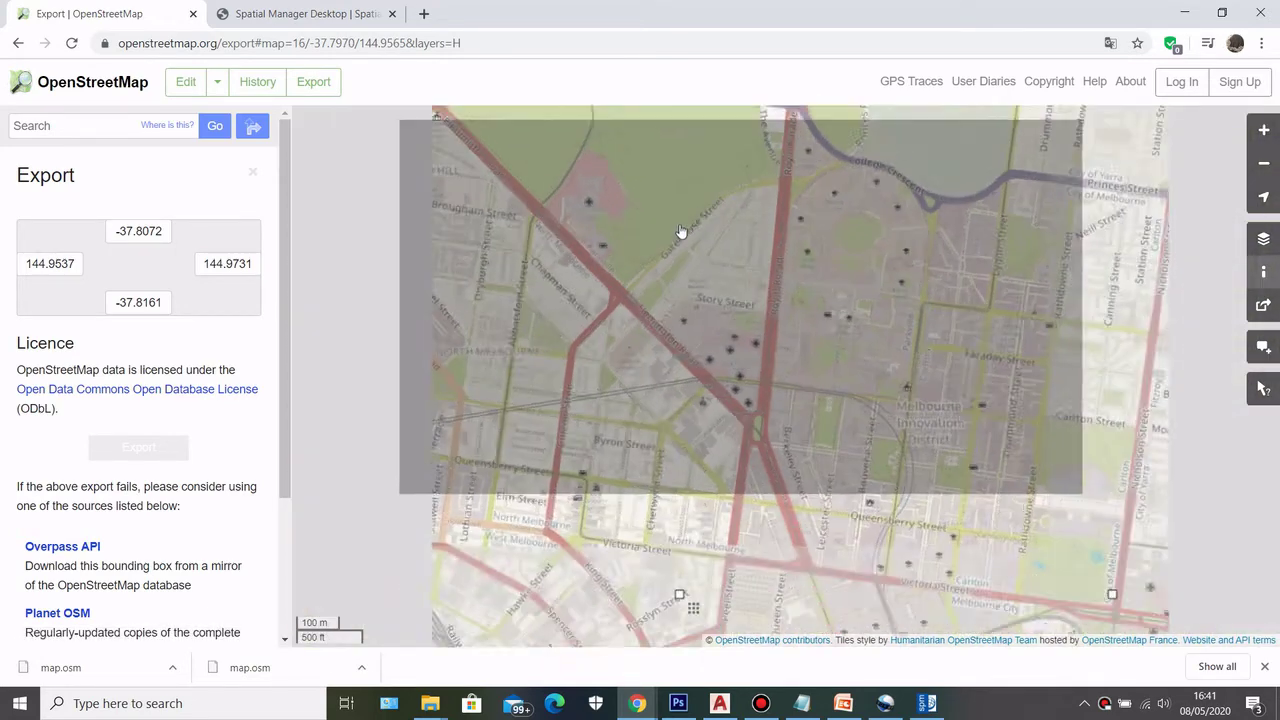
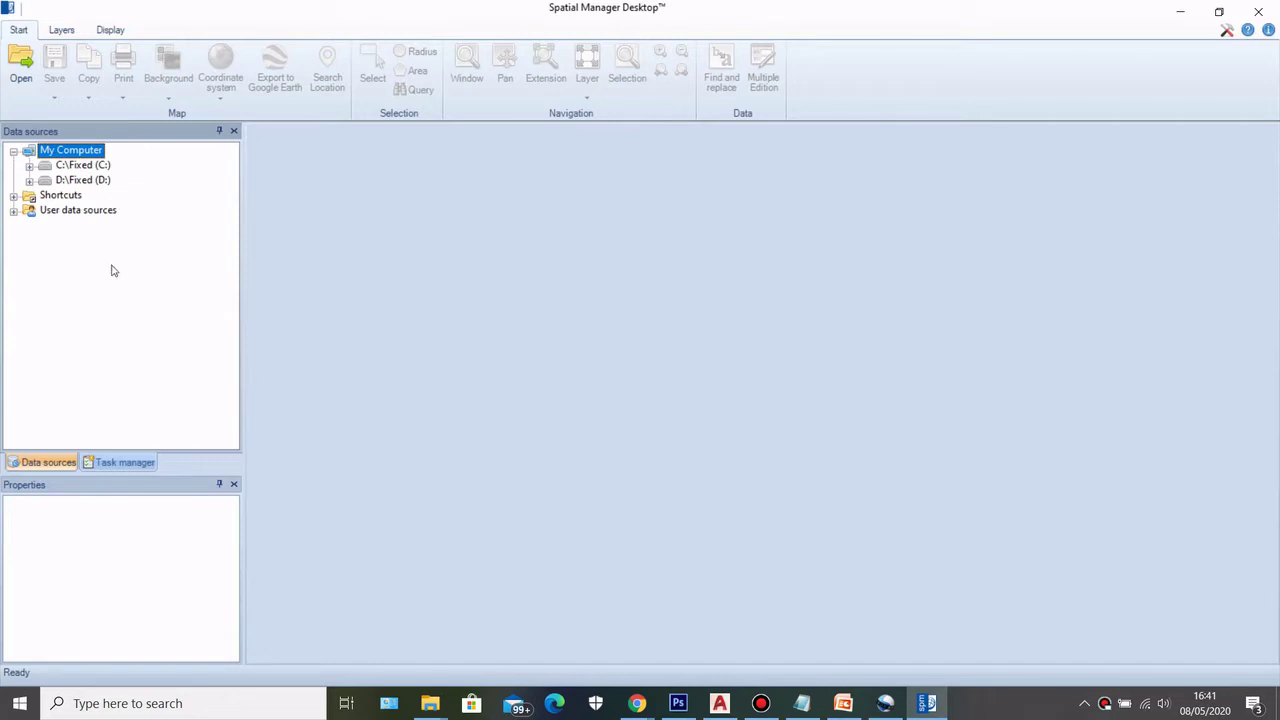
Switch to Spatial Manager Desktop and start loading map.osm from the open street map folder on drive D: in a new document
click(29, 180)
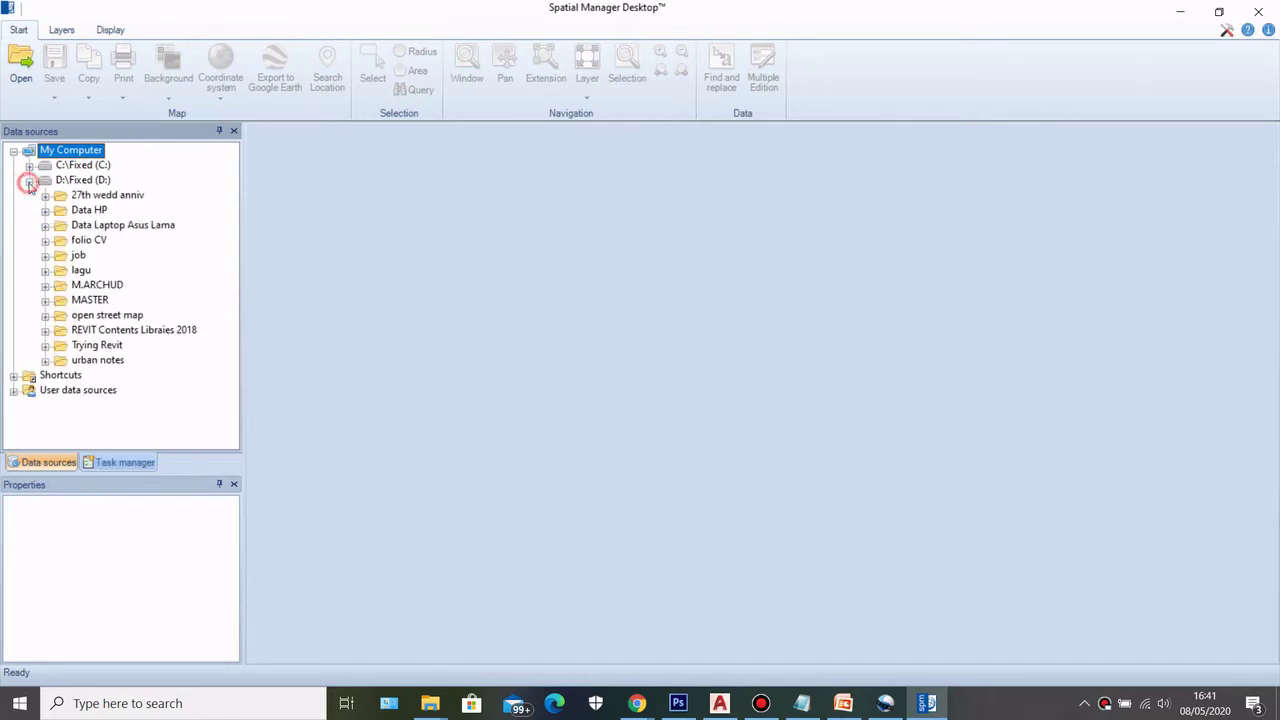
click(45, 316)
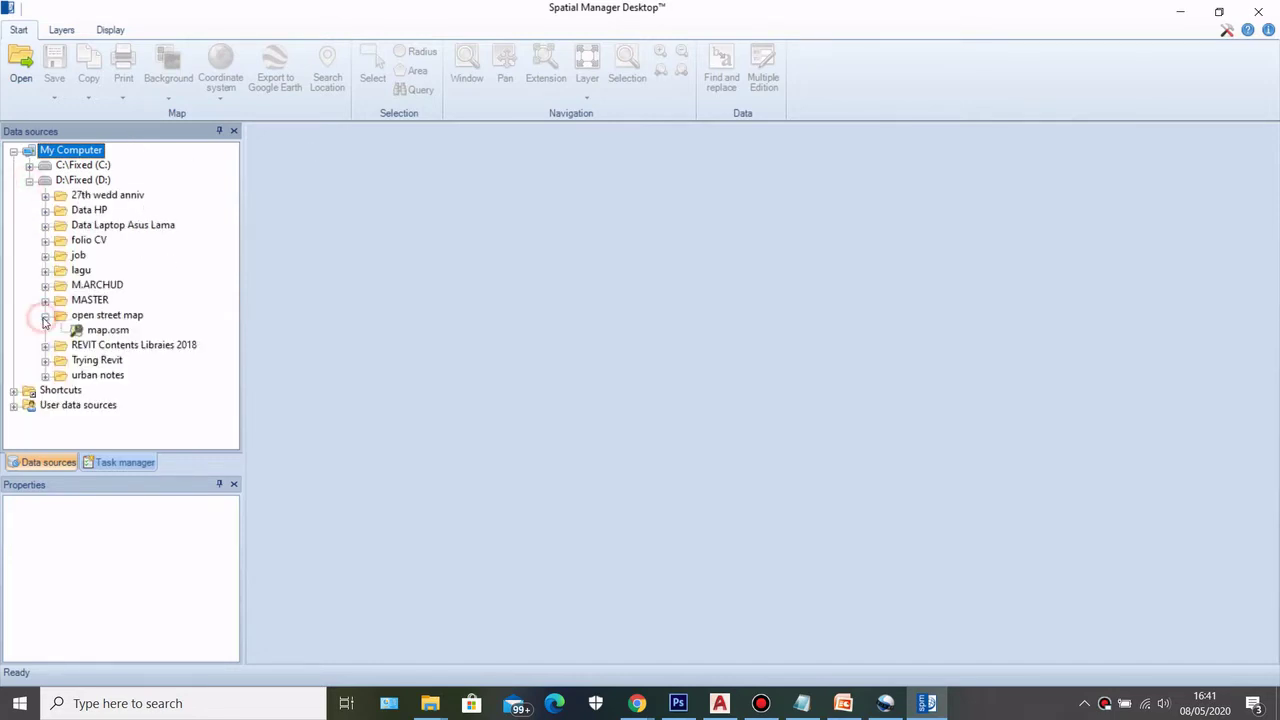
click(99, 332)
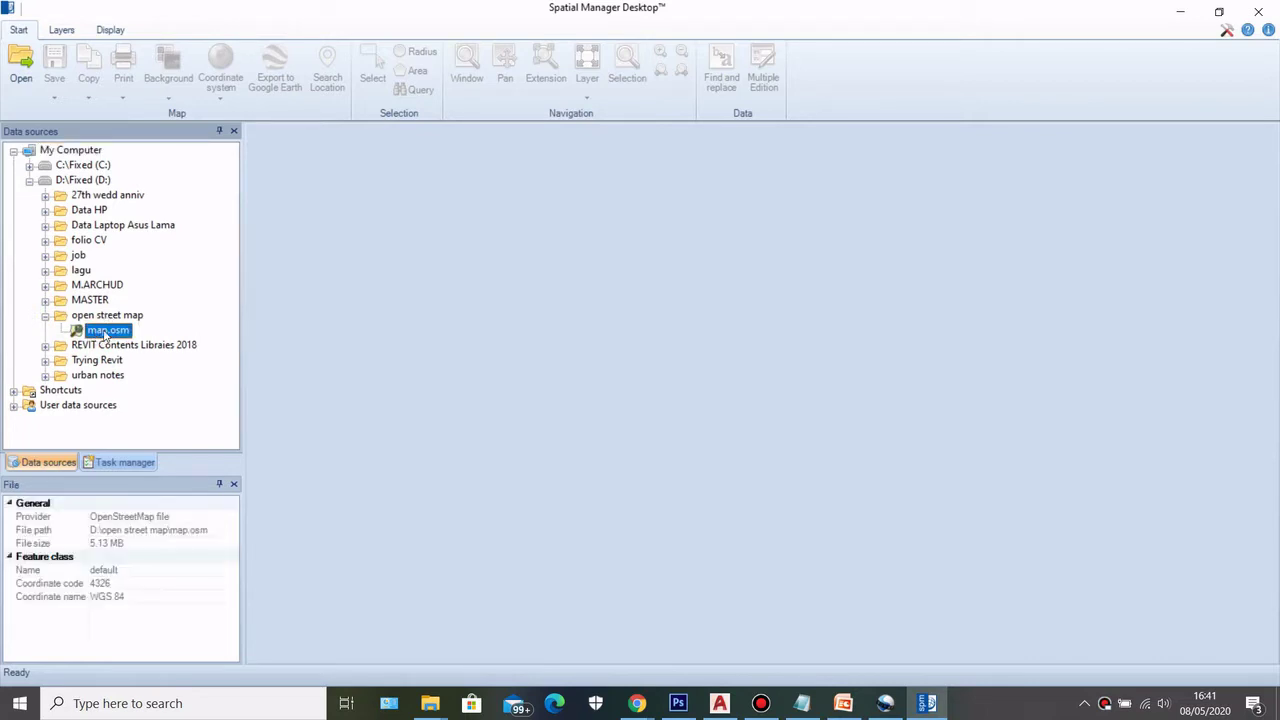
right_click(101, 333)
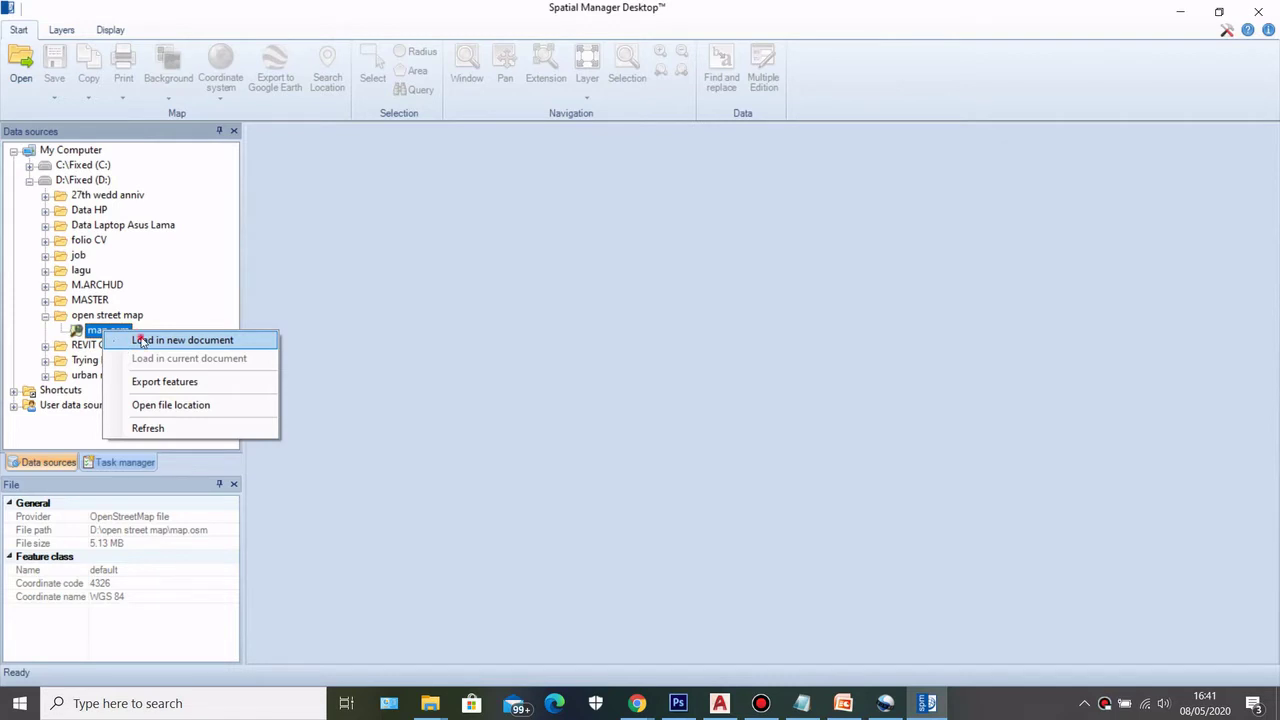
click(141, 341)
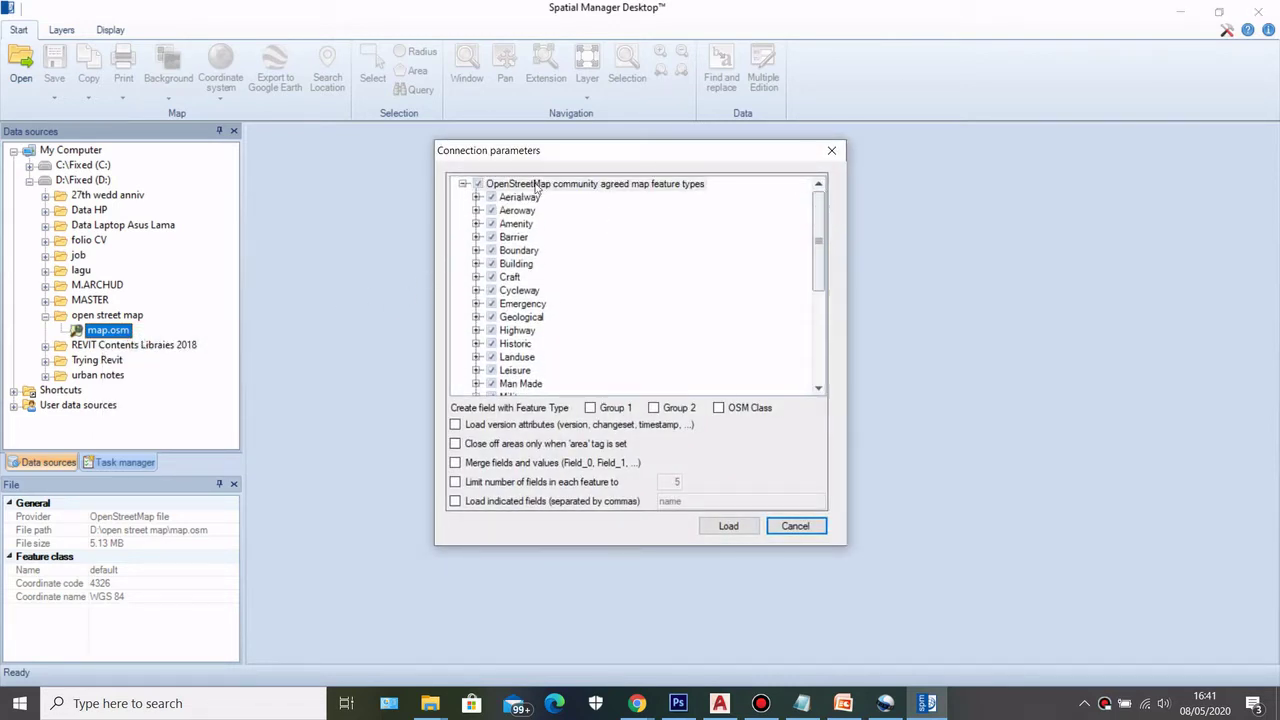
Review the OpenStreetMap feature types offered for the import and deselect all of them
mouse_move(818, 212)
mouse_down()
mouse_move(815, 300)
mouse_move(817, 213)
mouse_up()
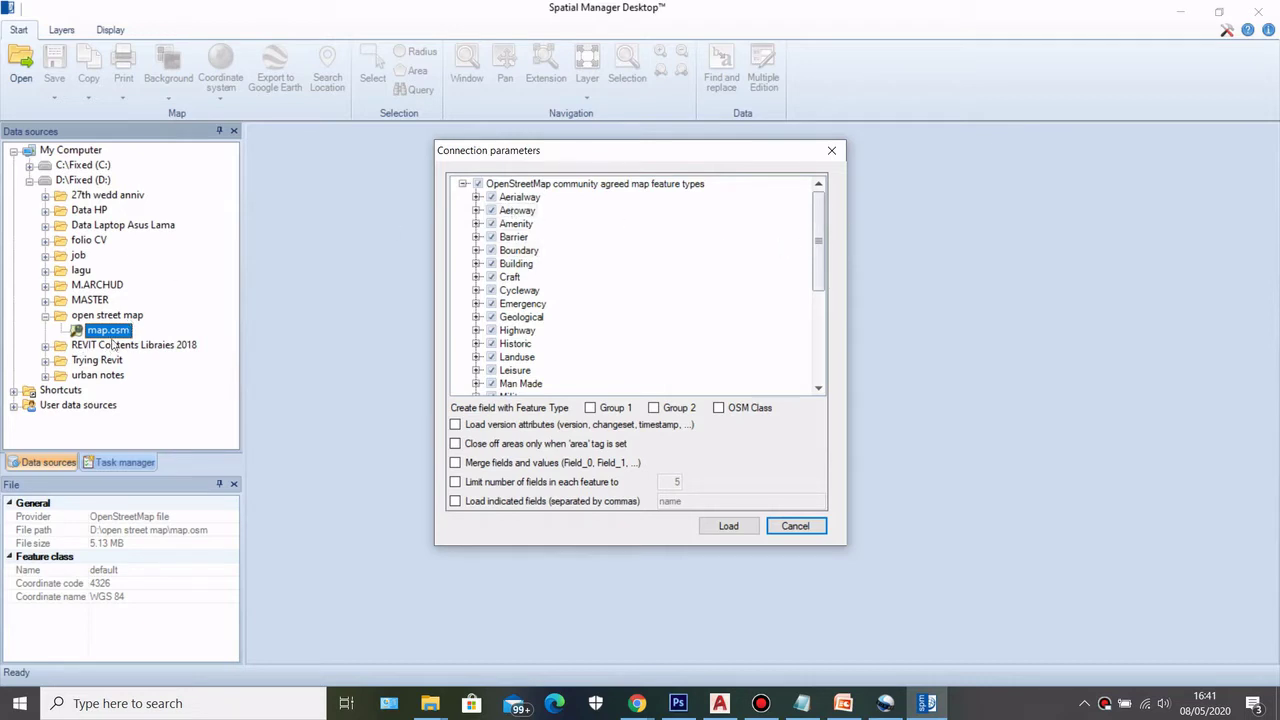
drag(817, 232, 825, 290)
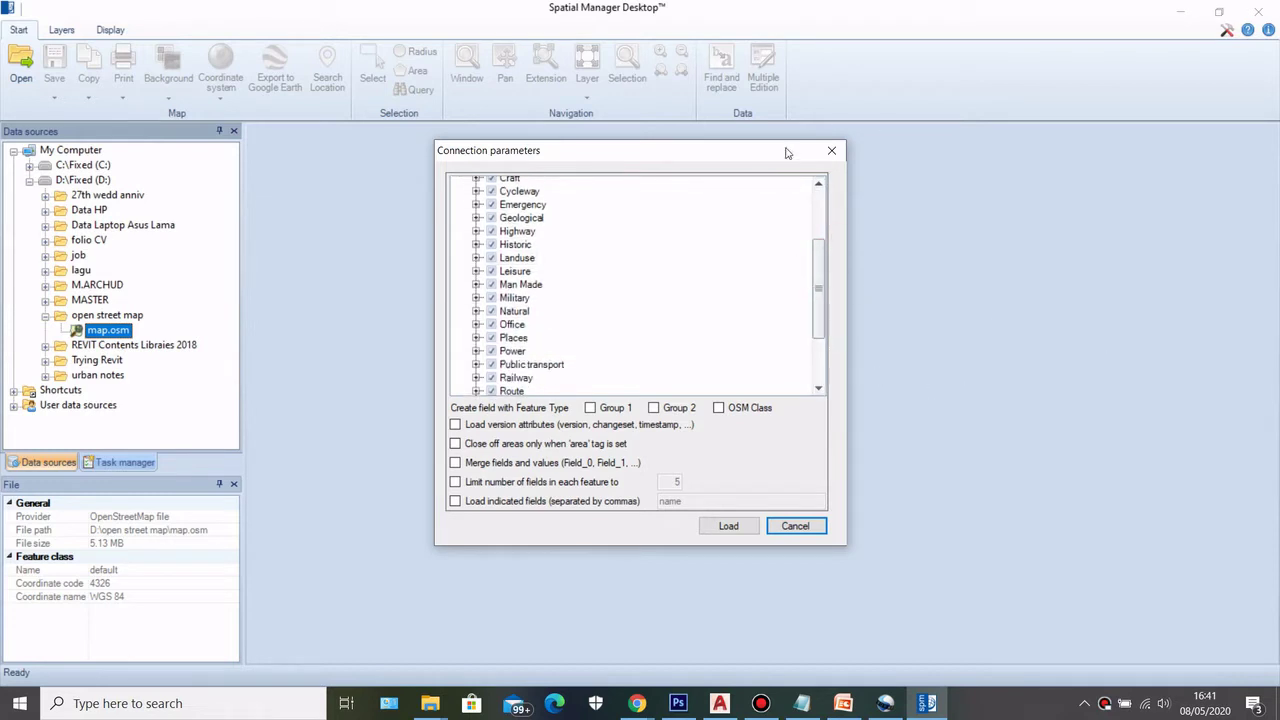
drag(823, 258, 820, 208)
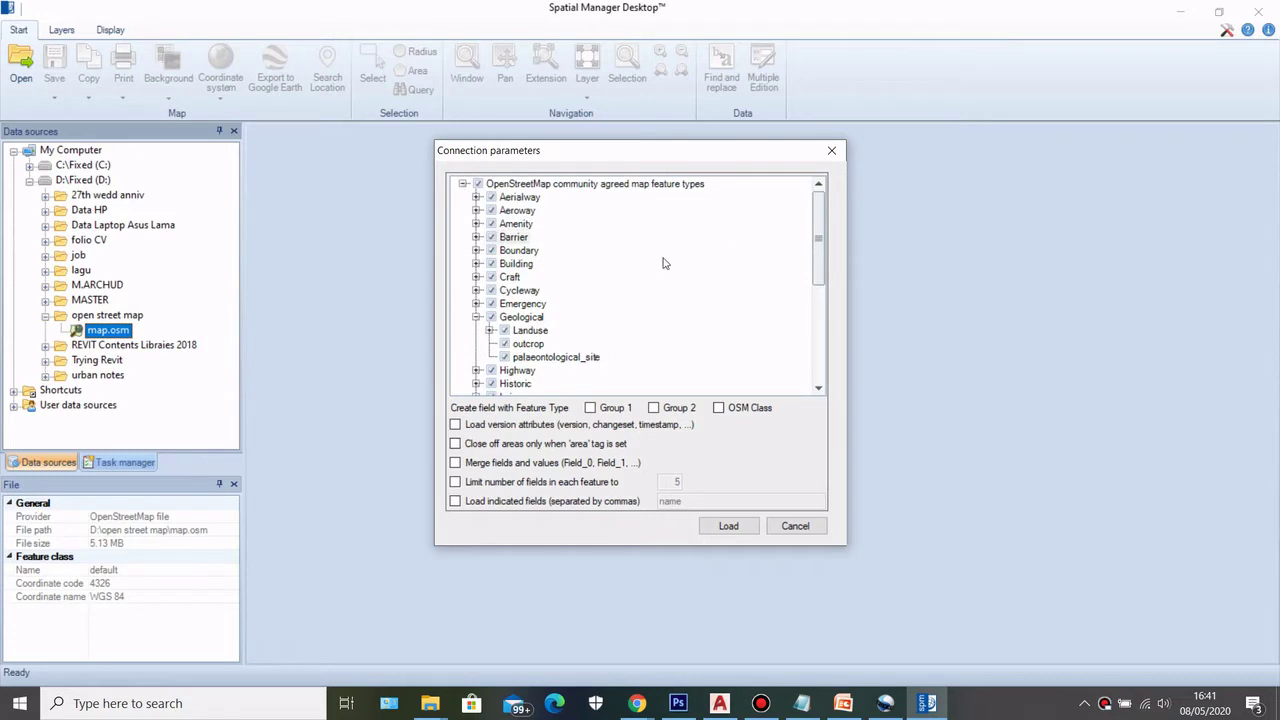
click(477, 317)
click(478, 184)
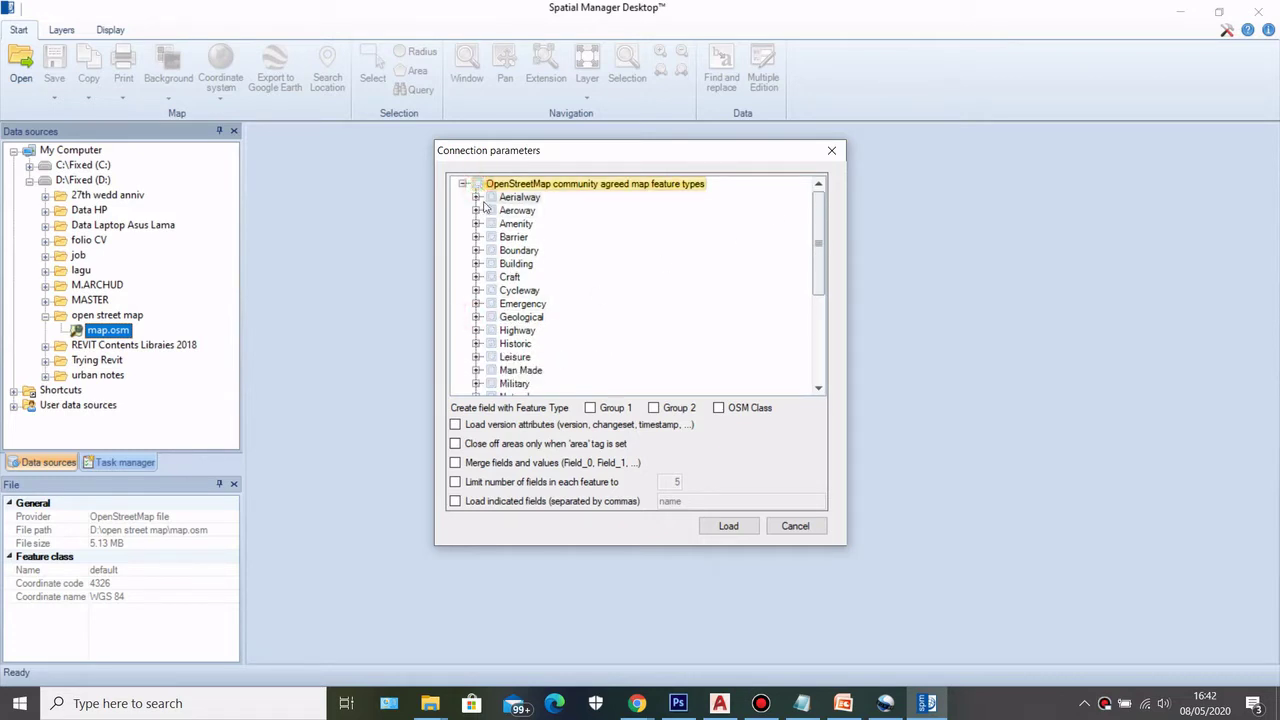
scroll(490, 300, down, 1)
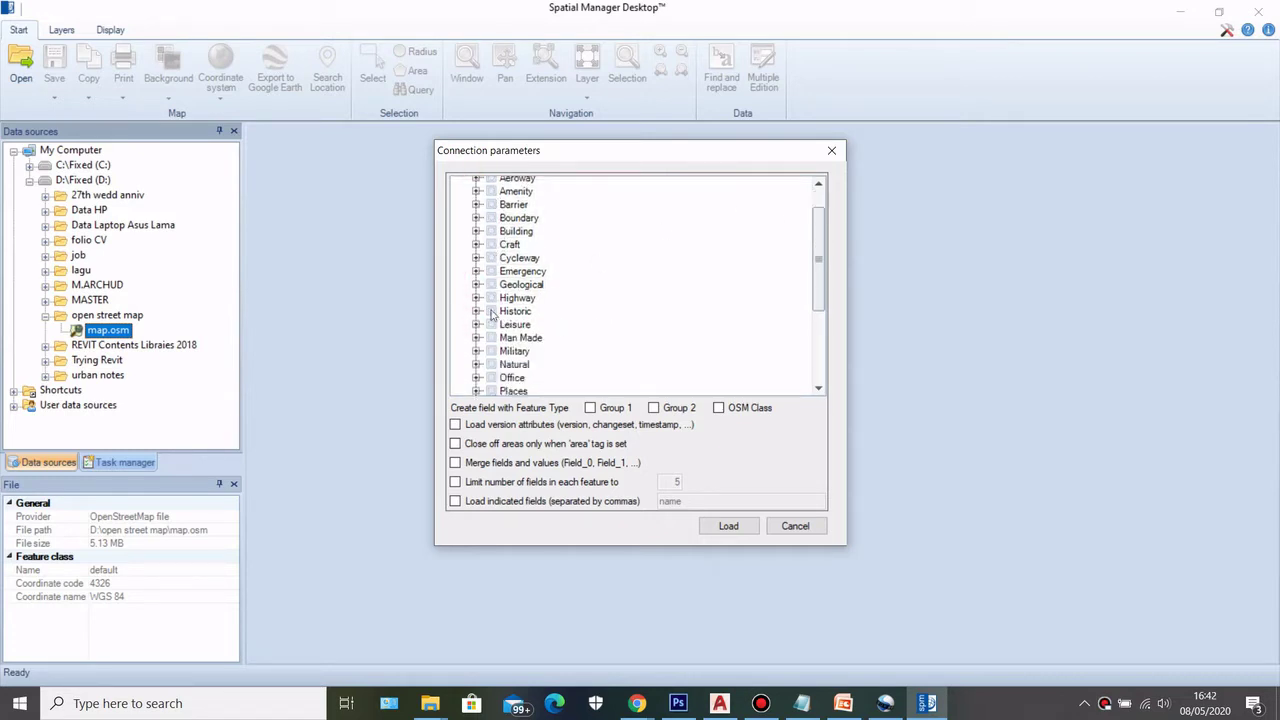
scroll(483, 333, up, 1)
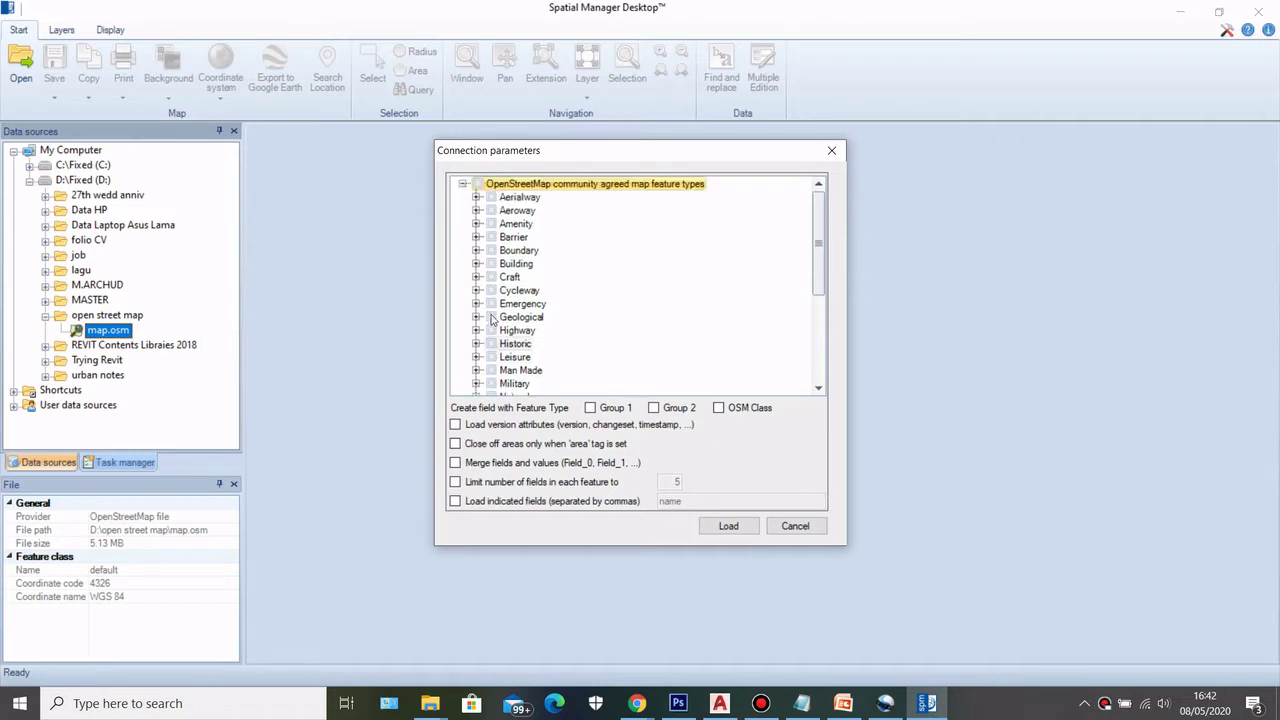
Include the Building, Public transport and Railway feature types in the import
click(491, 263)
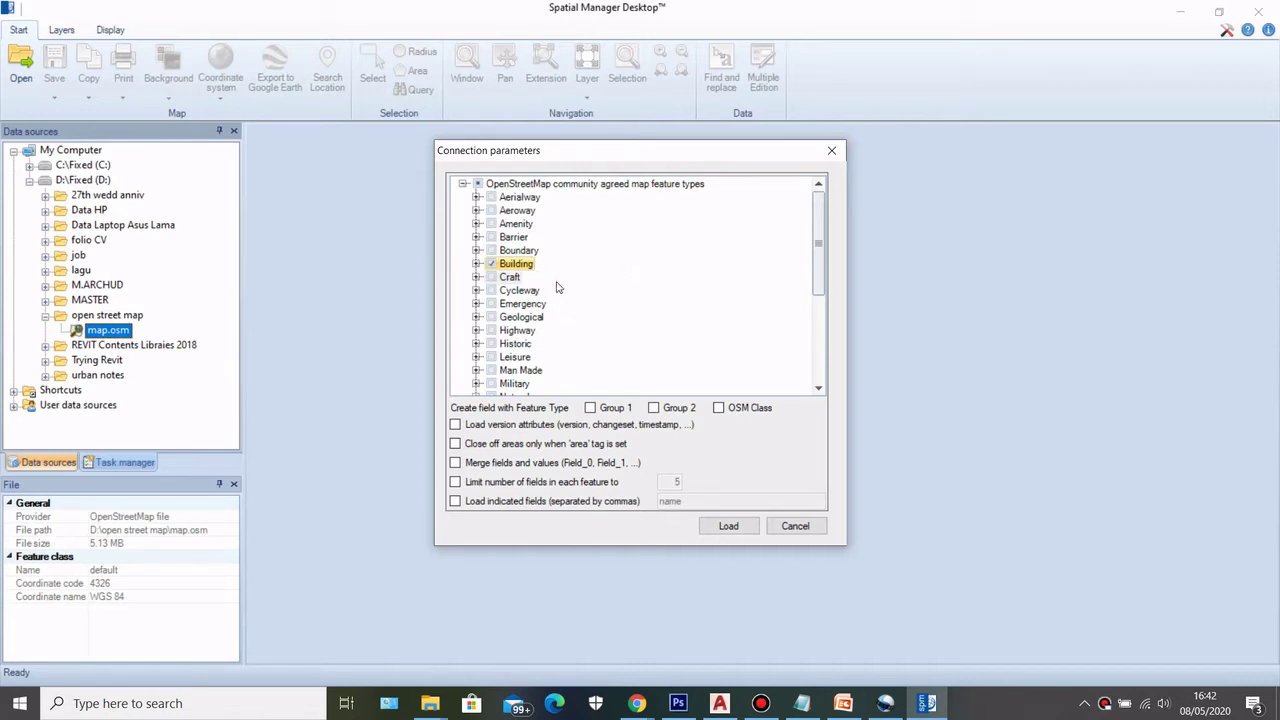
scroll(557, 287, down, 1)
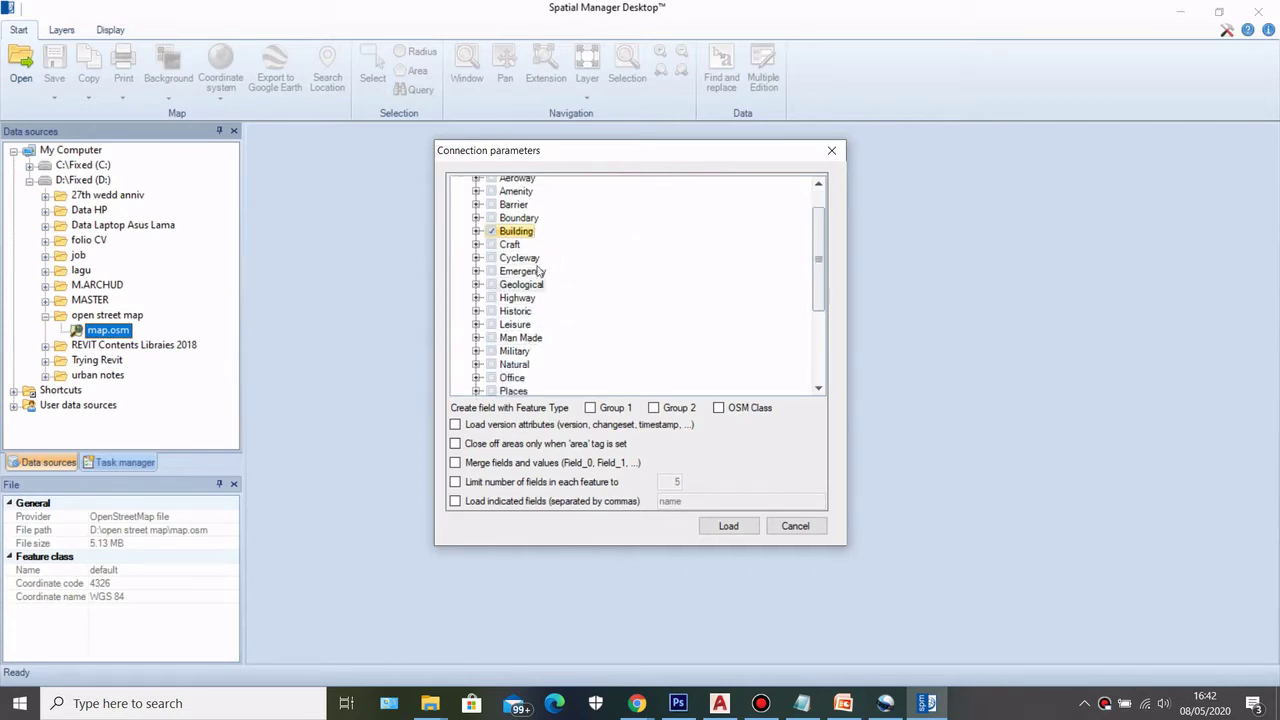
scroll(540, 290, down, 3)
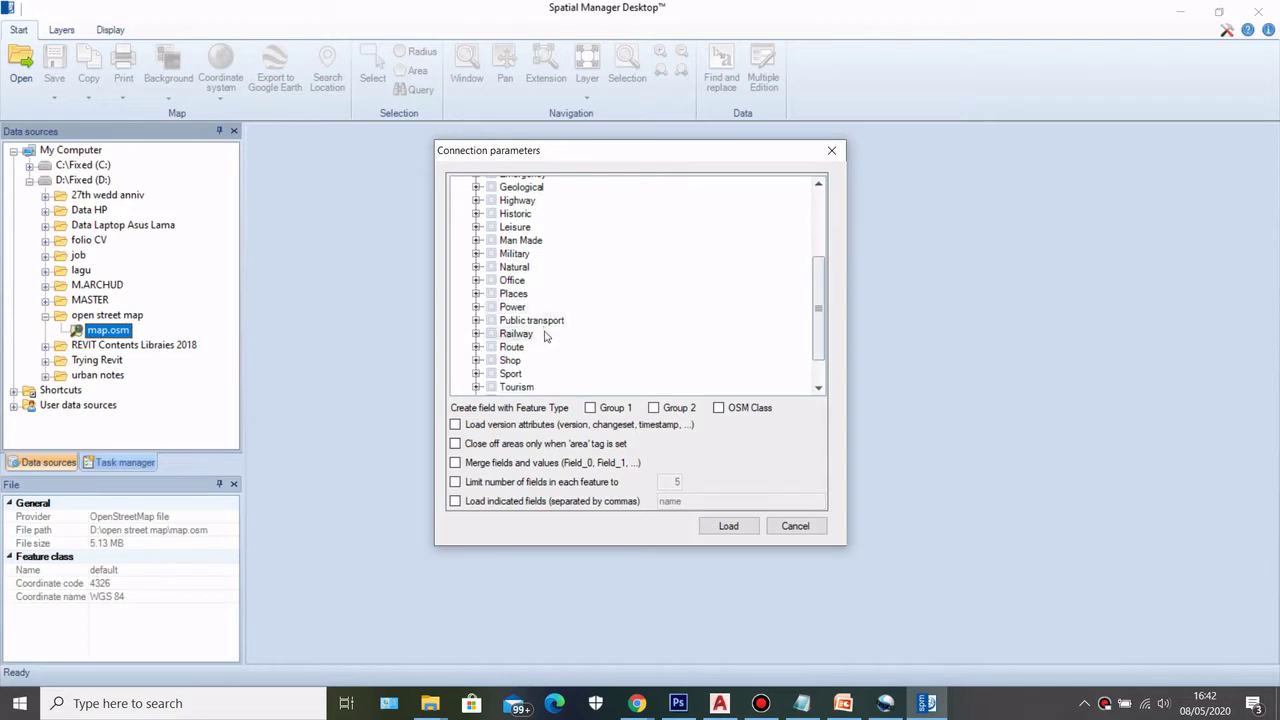
scroll(550, 262, up, 4)
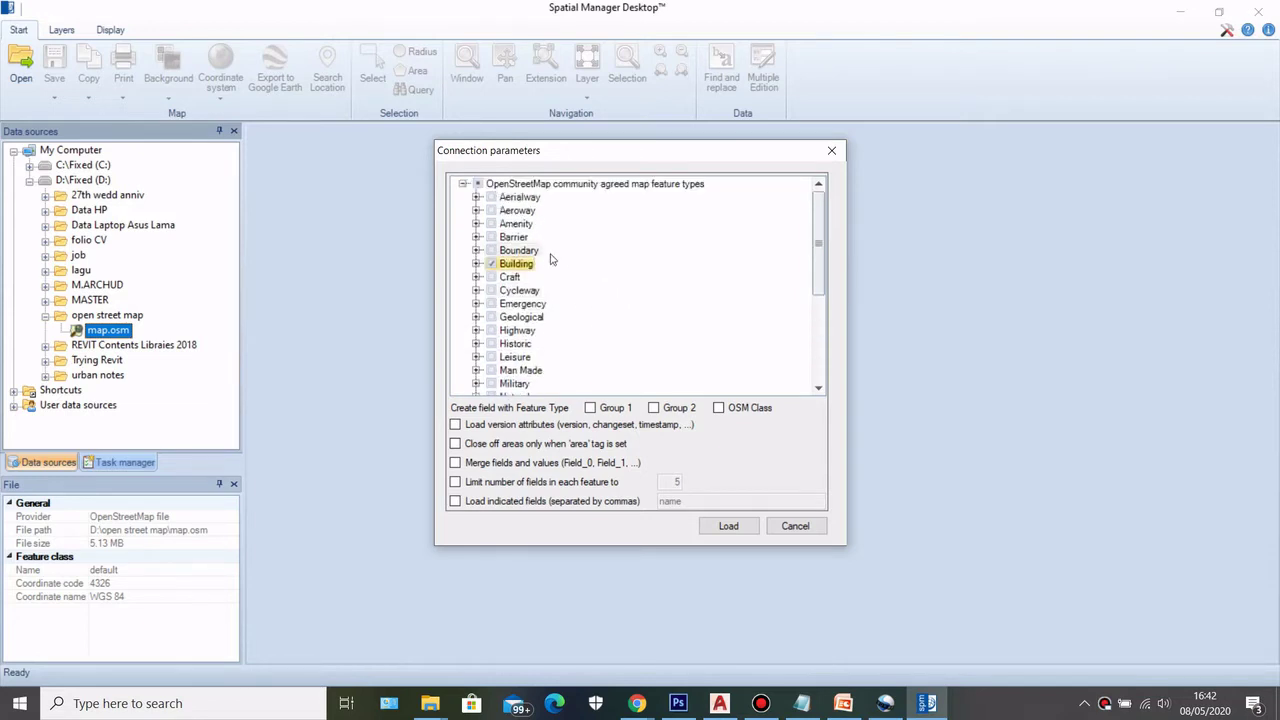
scroll(500, 262, down, 3)
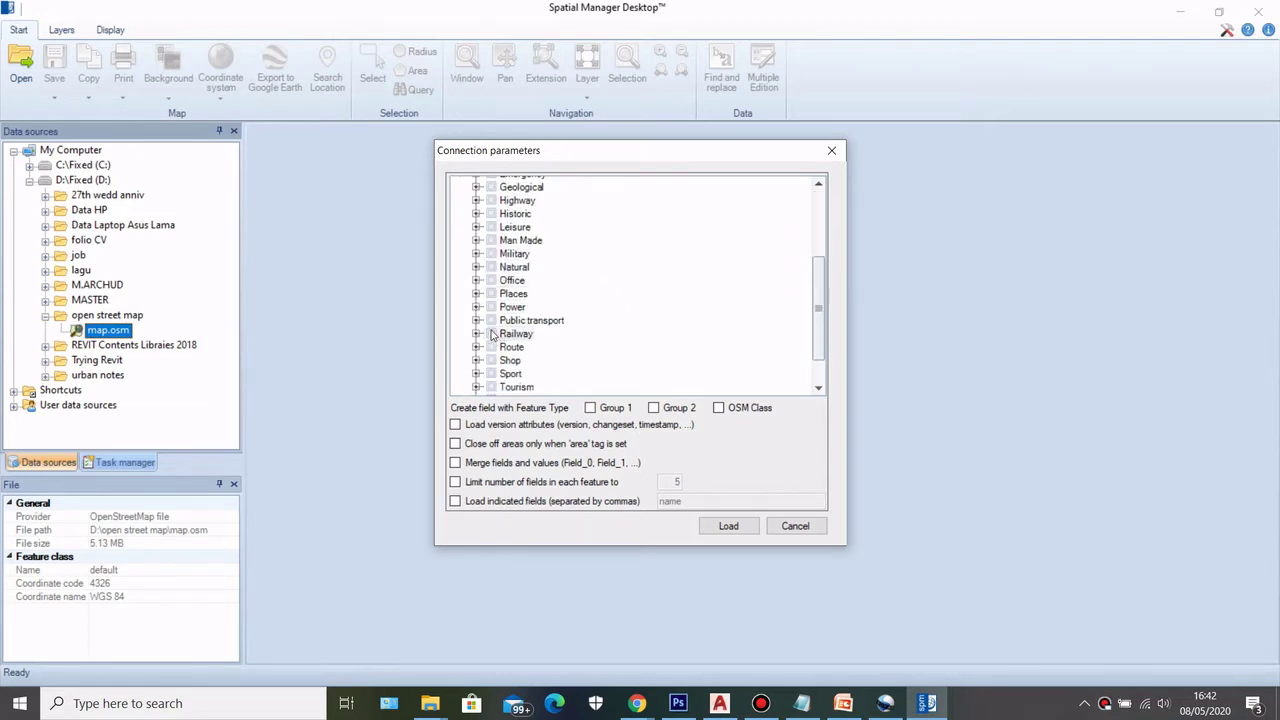
click(515, 320)
click(491, 320)
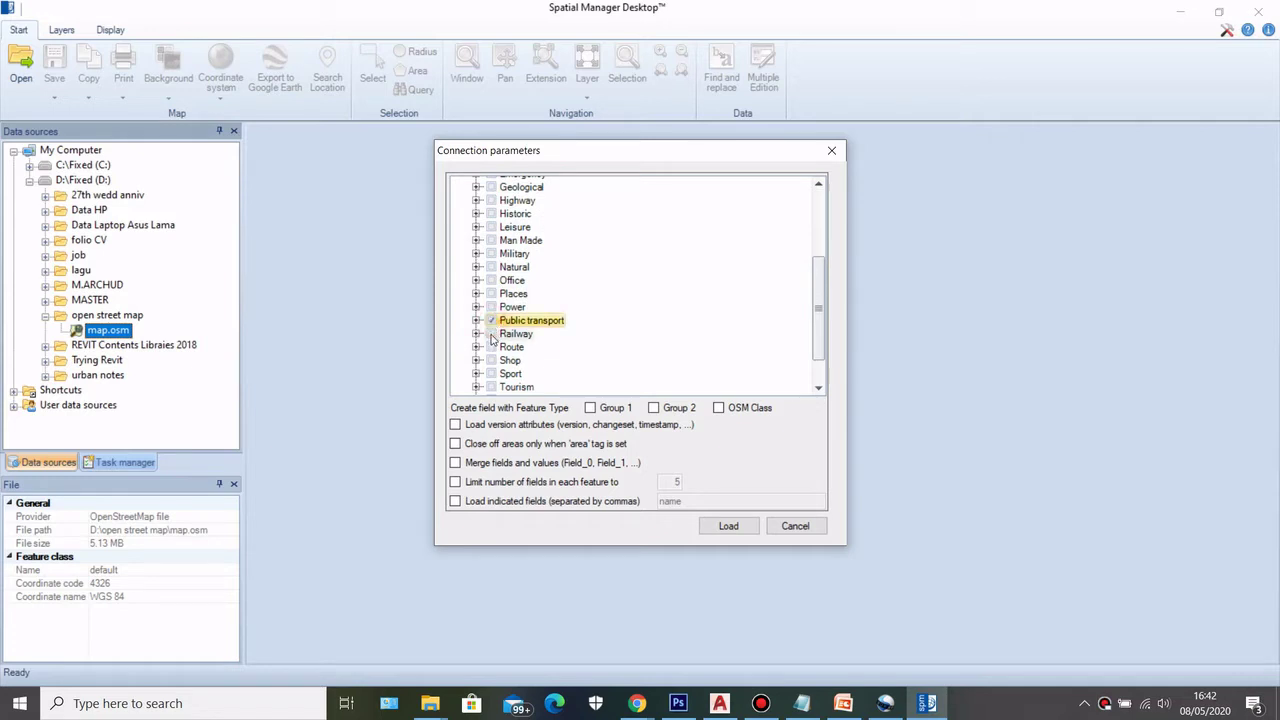
click(491, 333)
Add the Waterway feature type to the selection and load the map data
scroll(560, 363, down, 1)
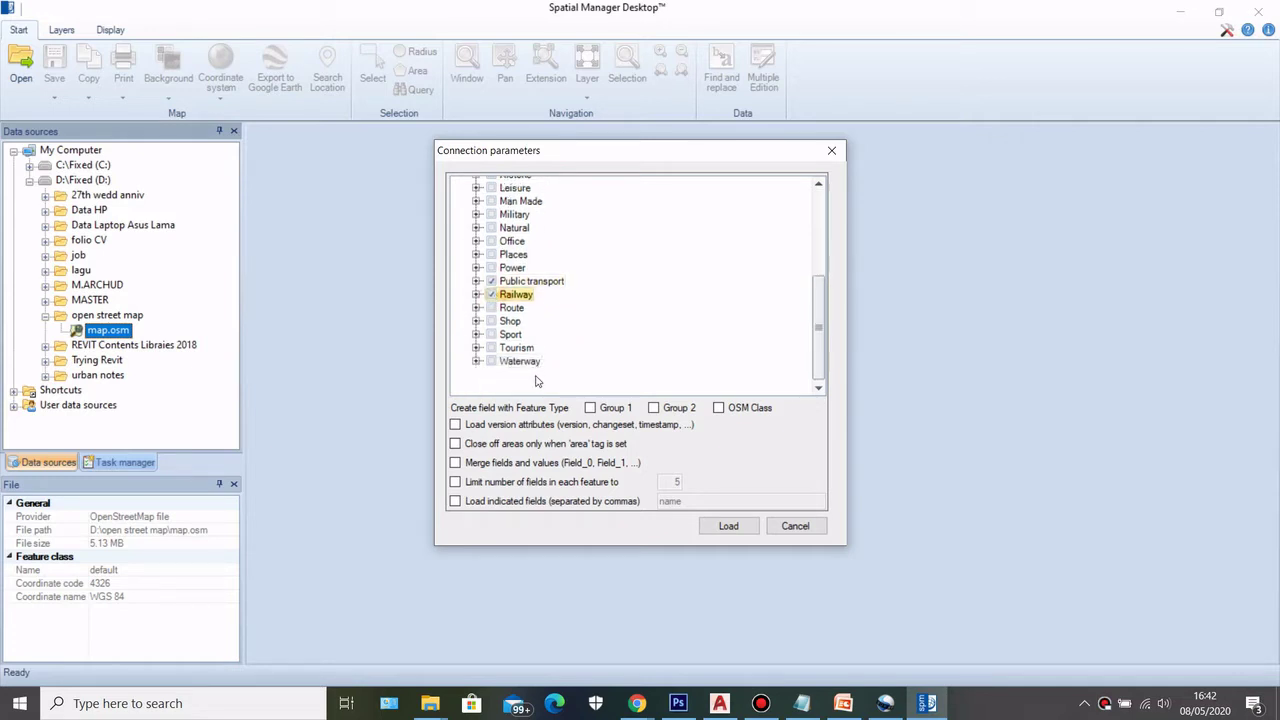
scroll(540, 380, up, 3)
scroll(542, 379, down, 3)
click(491, 361)
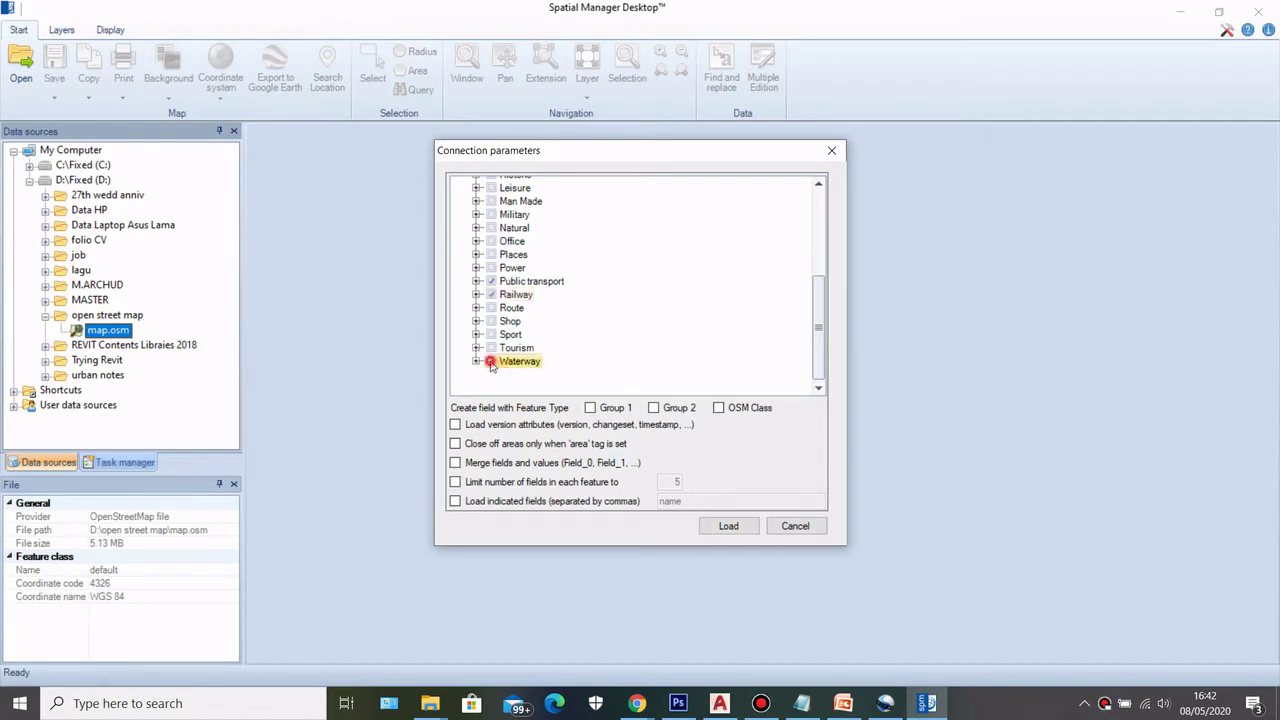
click(707, 524)
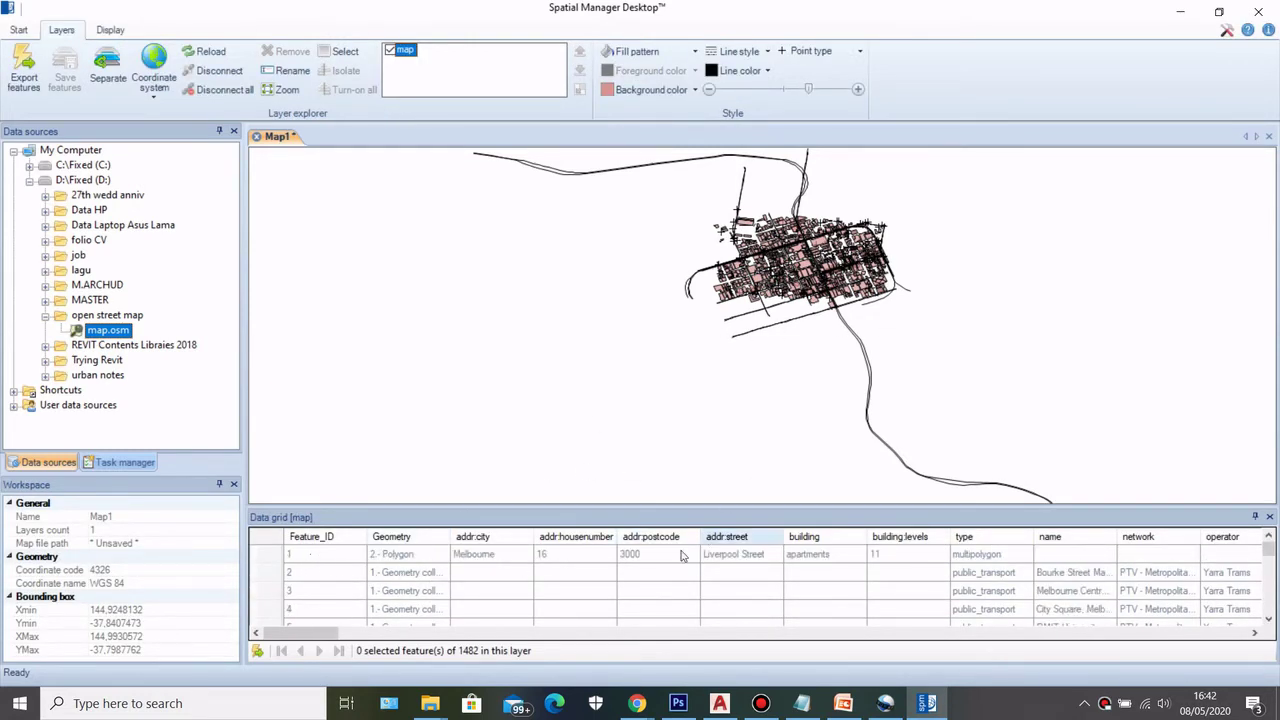
Examine the loaded Melbourne map and its feature data grid, including the building blocks and rail lines up close
scroll(1110, 594, down, 1)
scroll(1110, 594, up, 1)
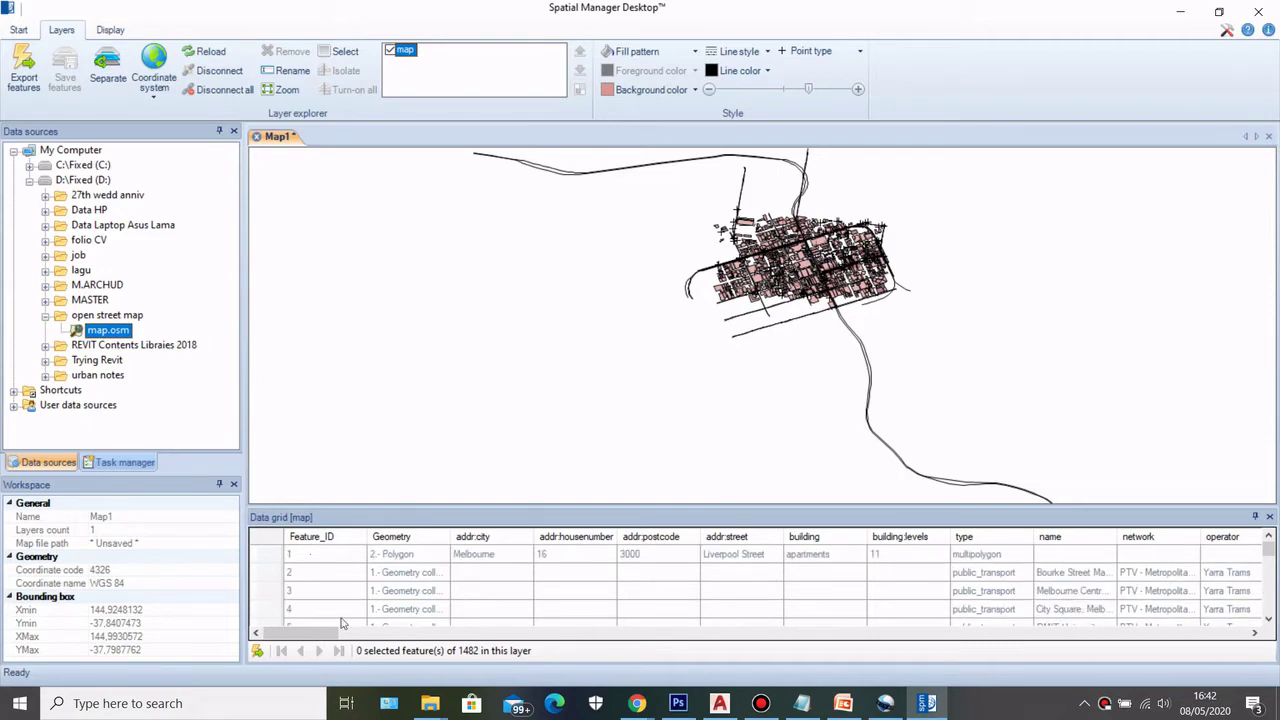
mouse_move(323, 632)
mouse_down()
mouse_move(480, 632)
mouse_move(323, 632)
mouse_up()
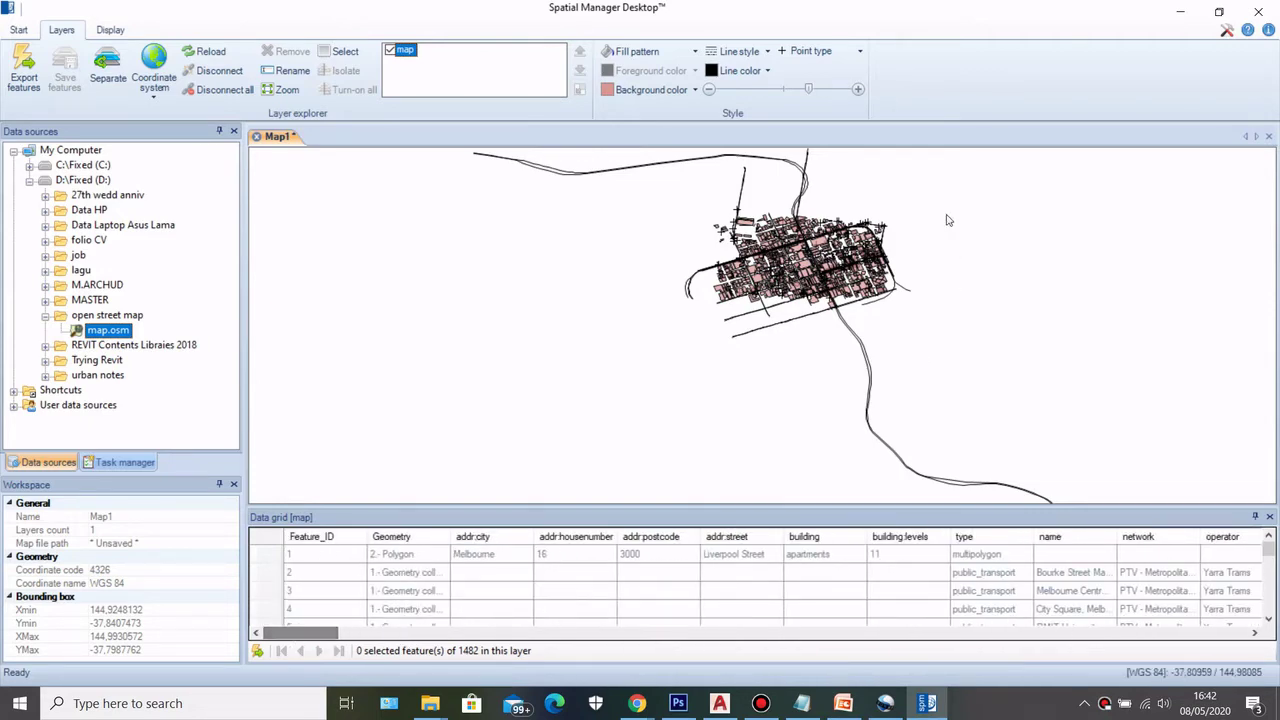
scroll(865, 260, up, 3)
scroll(860, 255, down, 1)
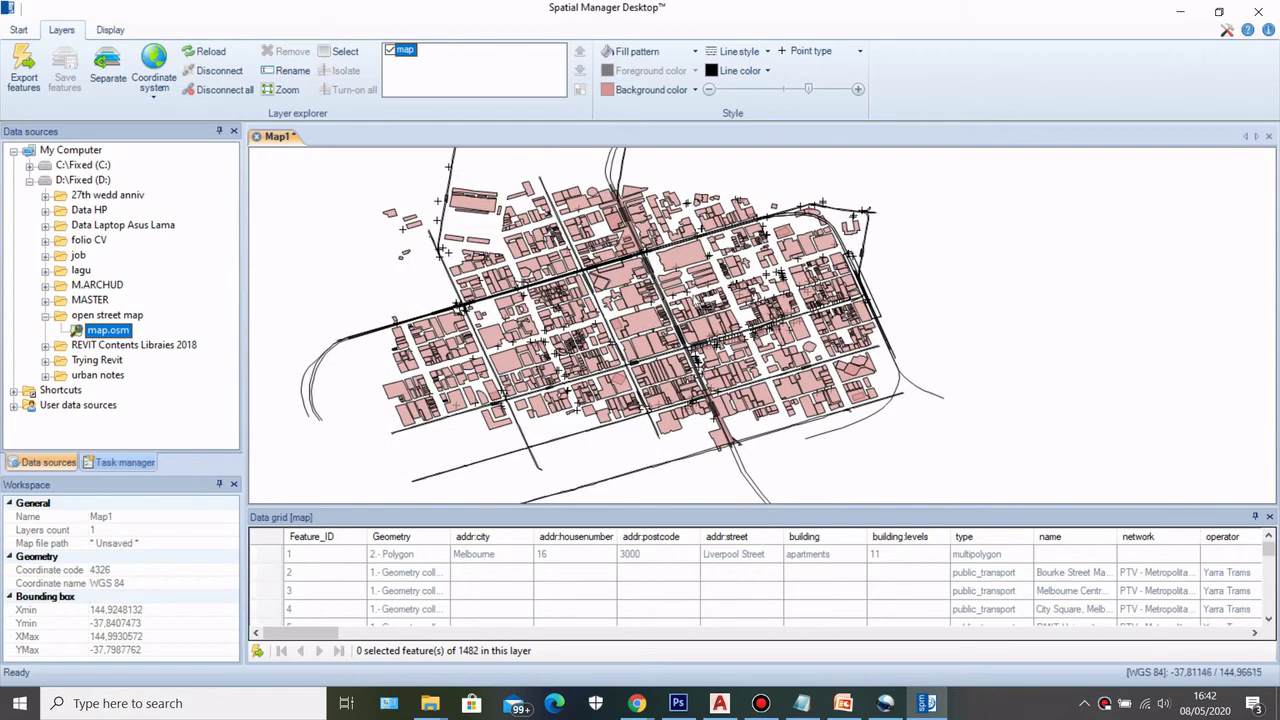
scroll(598, 299, down, 1)
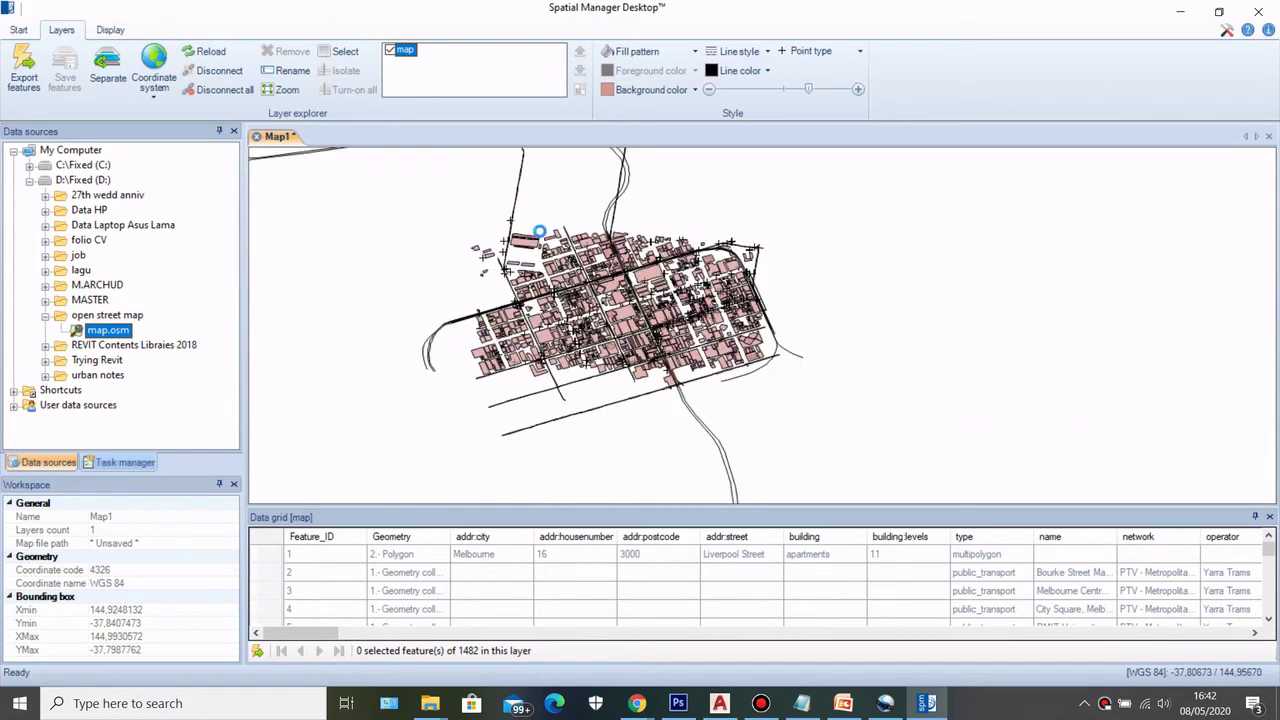
scroll(540, 232, up, 2)
scroll(645, 256, down, 2)
click(19, 30)
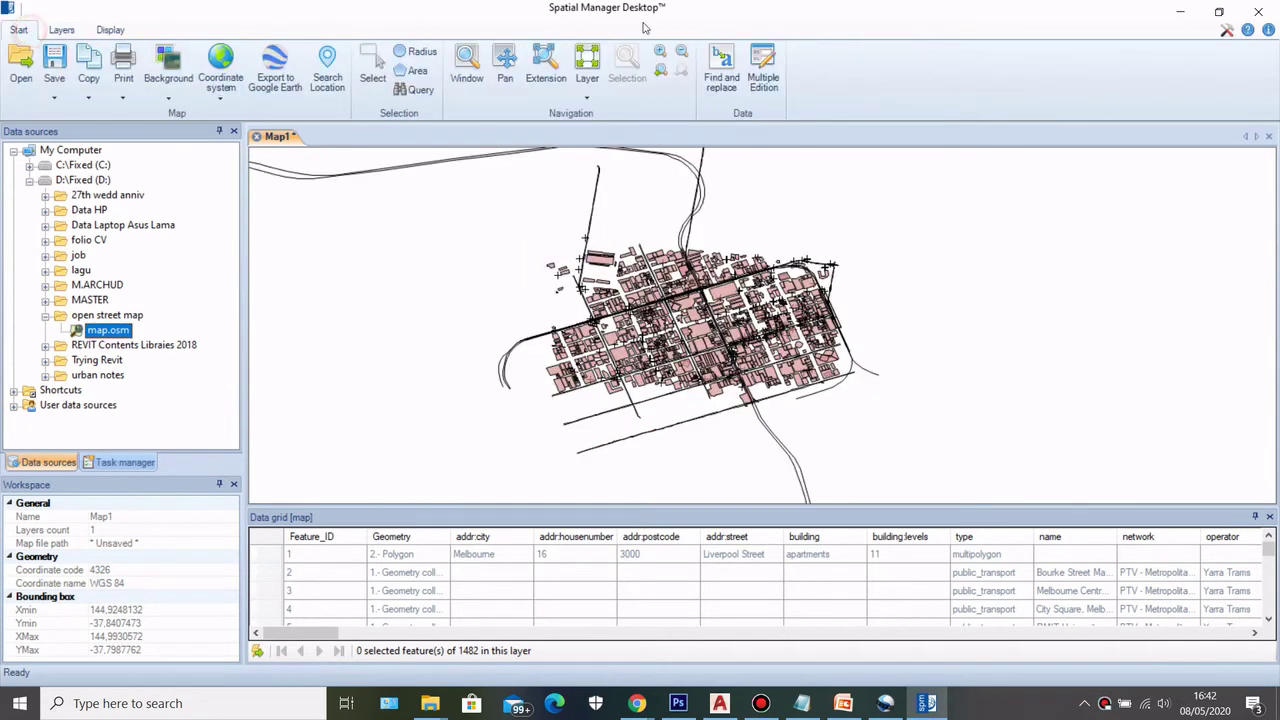
Select the features within a radius of about 0.0025 in the middle of the Melbourne map and view them up close
scroll(714, 234, up, 2)
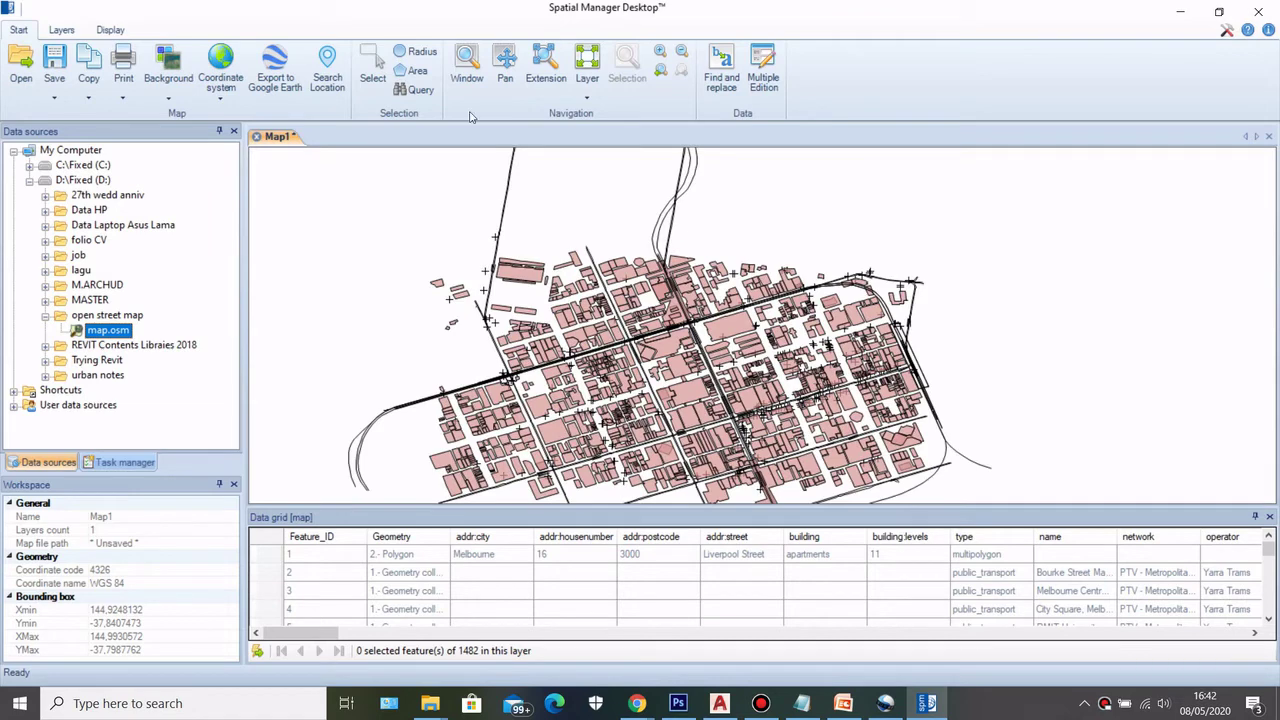
click(417, 55)
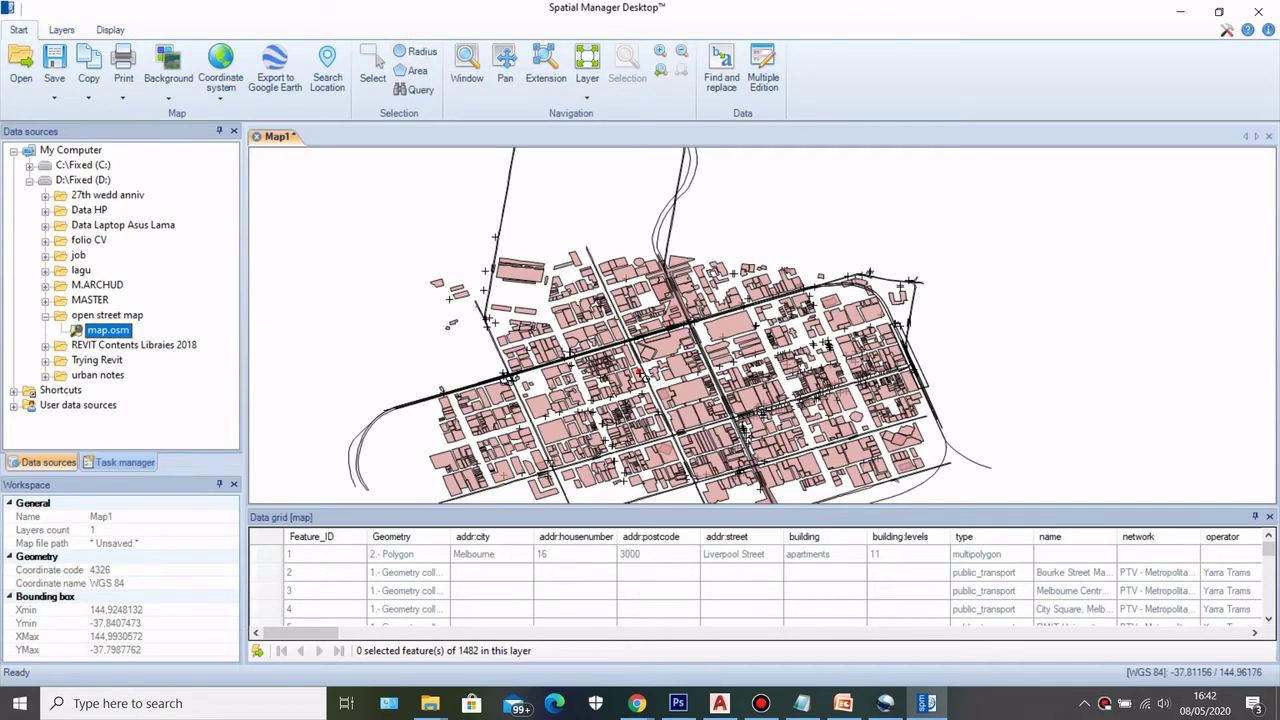
drag(638, 372, 664, 320)
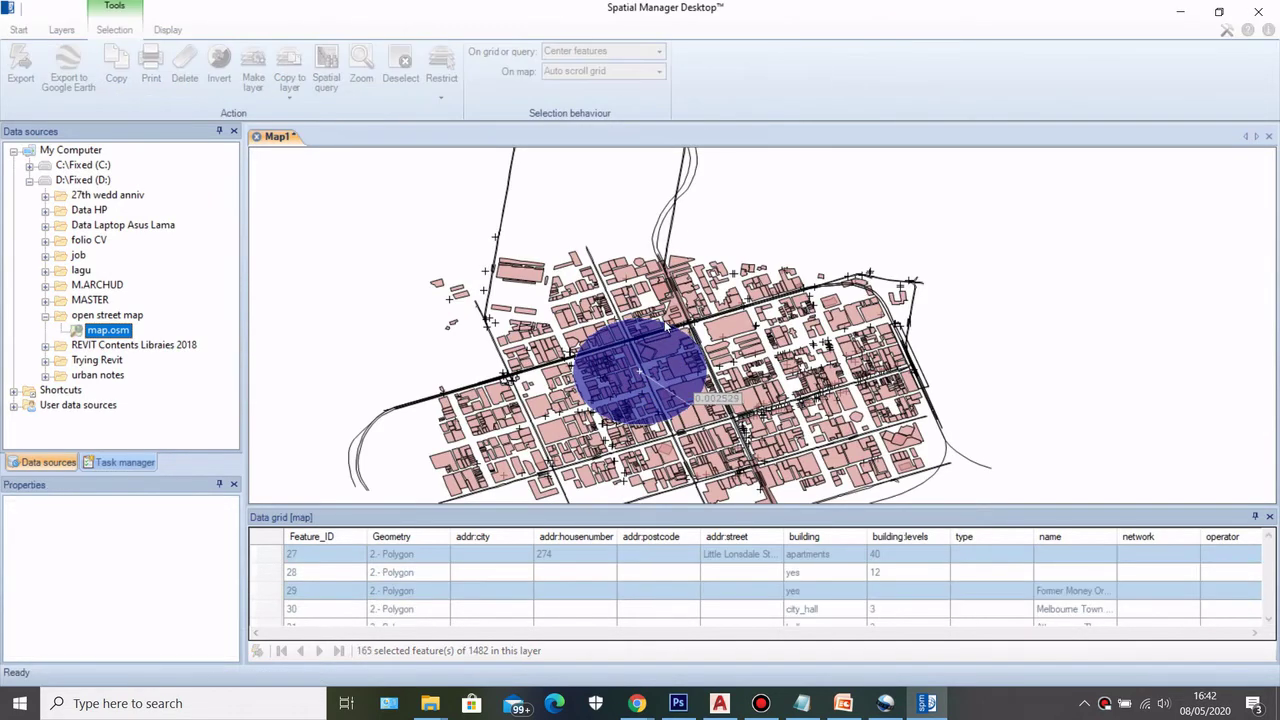
scroll(660, 340, up, 2)
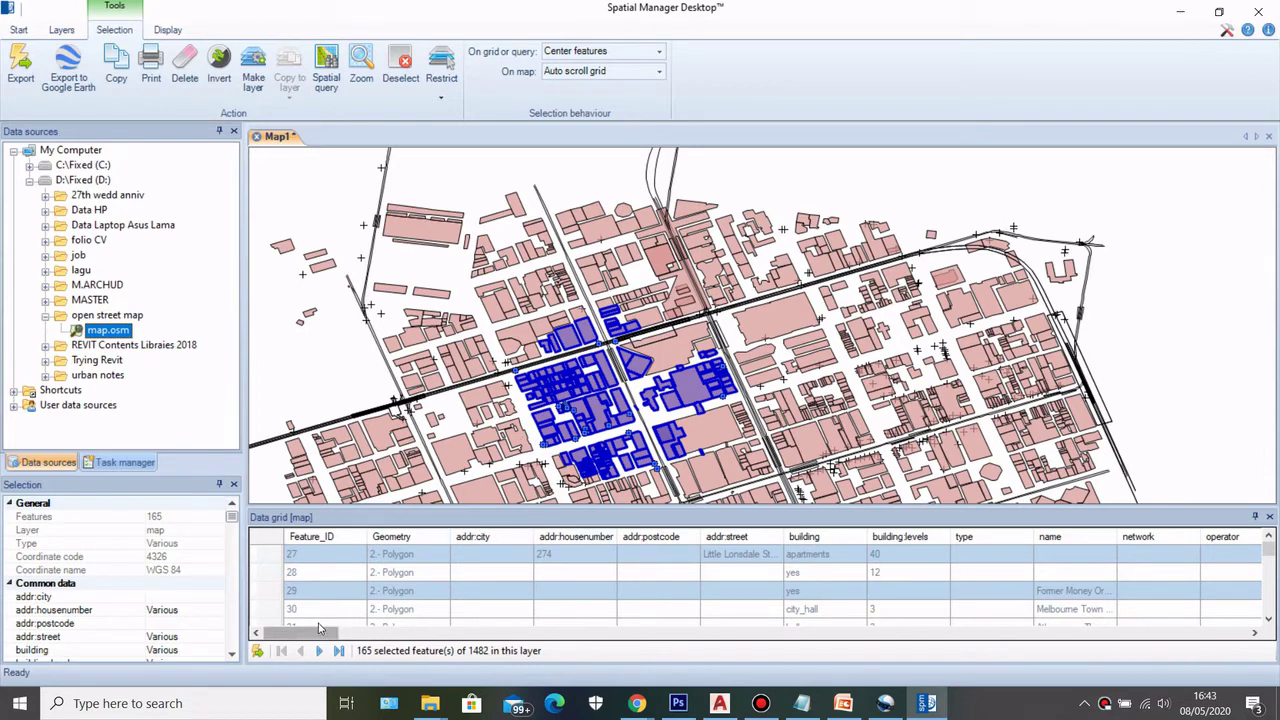
drag(325, 633, 360, 611)
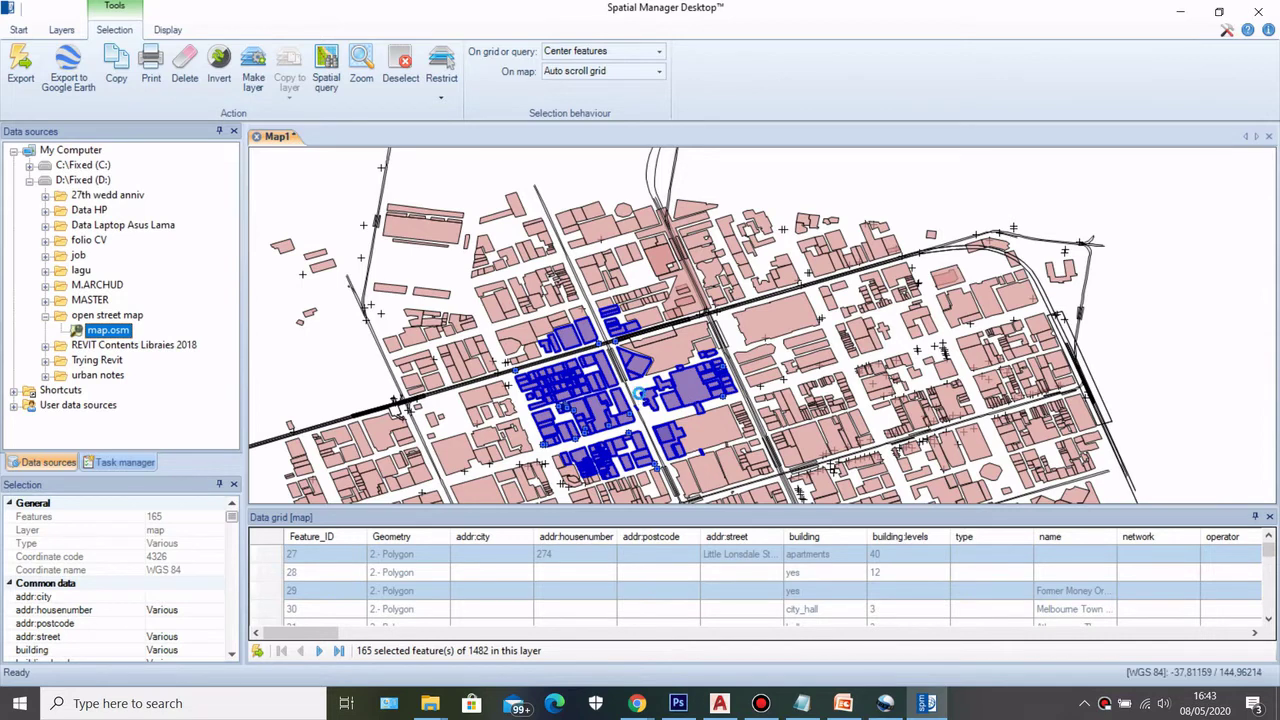
scroll(652, 362, down, 2)
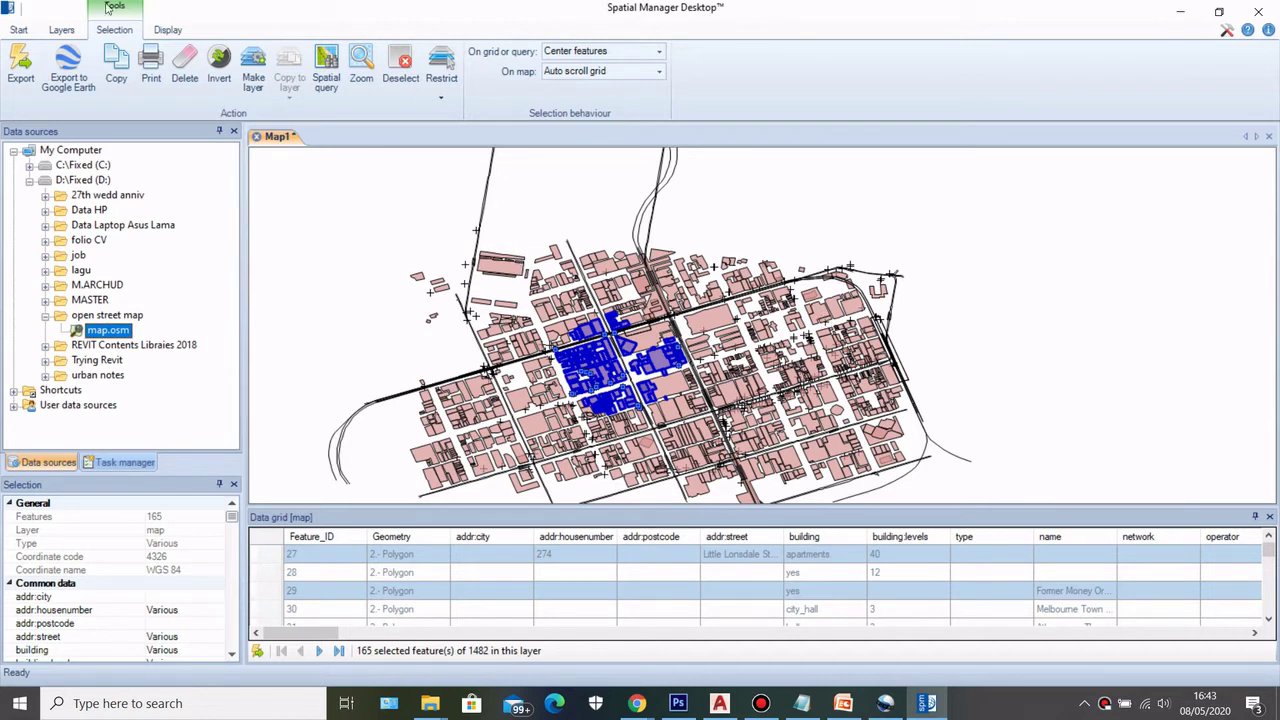
Try to add a background map behind the Melbourne features, dismiss the dialog and clear the feature selection
click(19, 30)
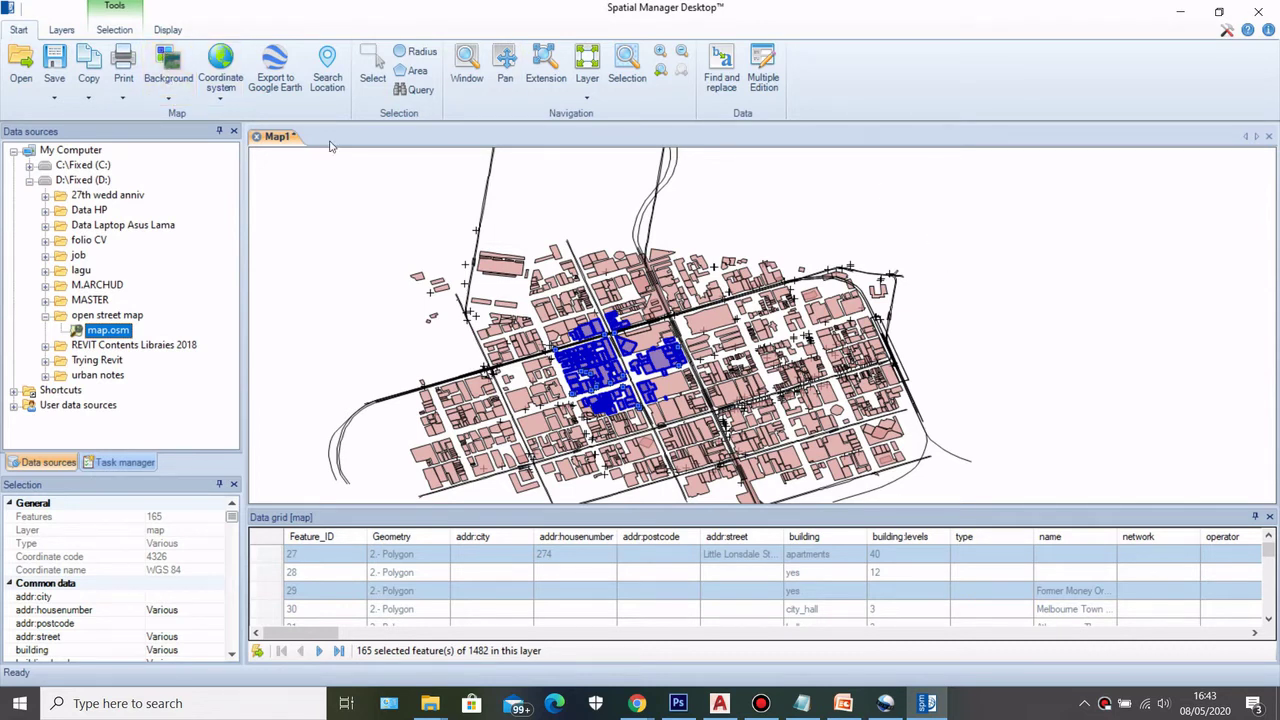
click(168, 97)
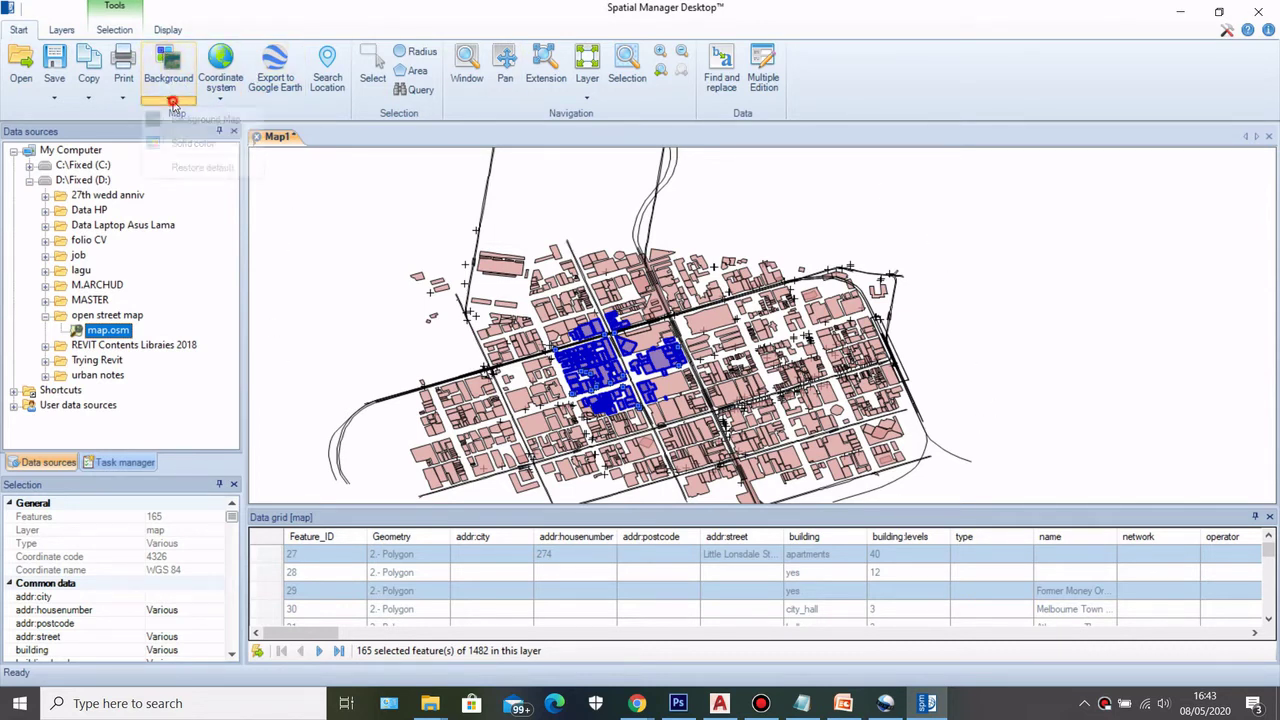
click(180, 115)
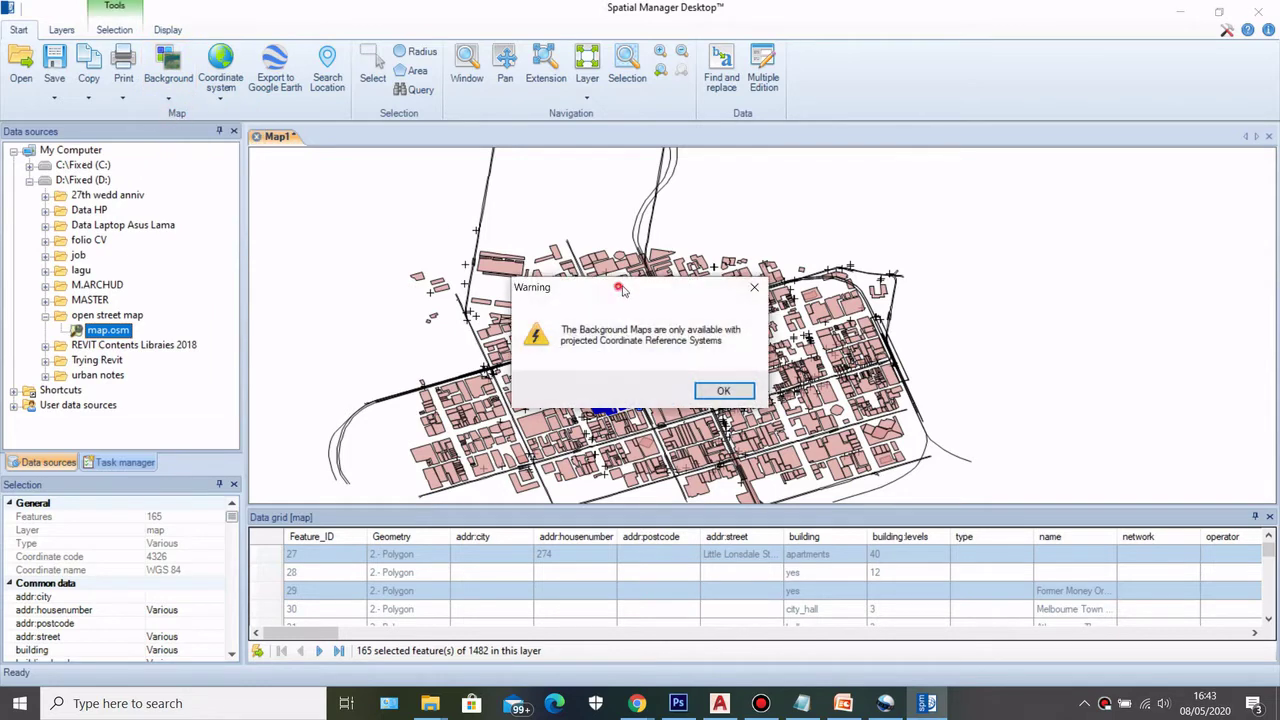
drag(621, 289, 842, 213)
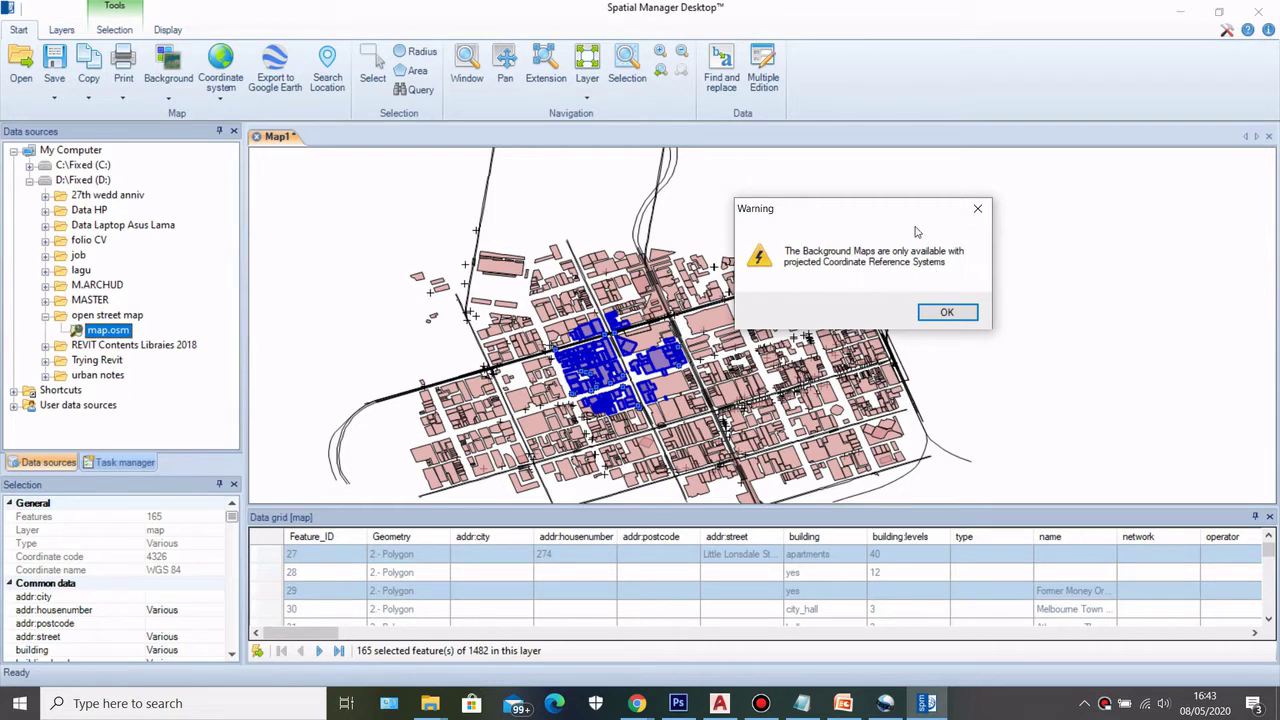
click(946, 312)
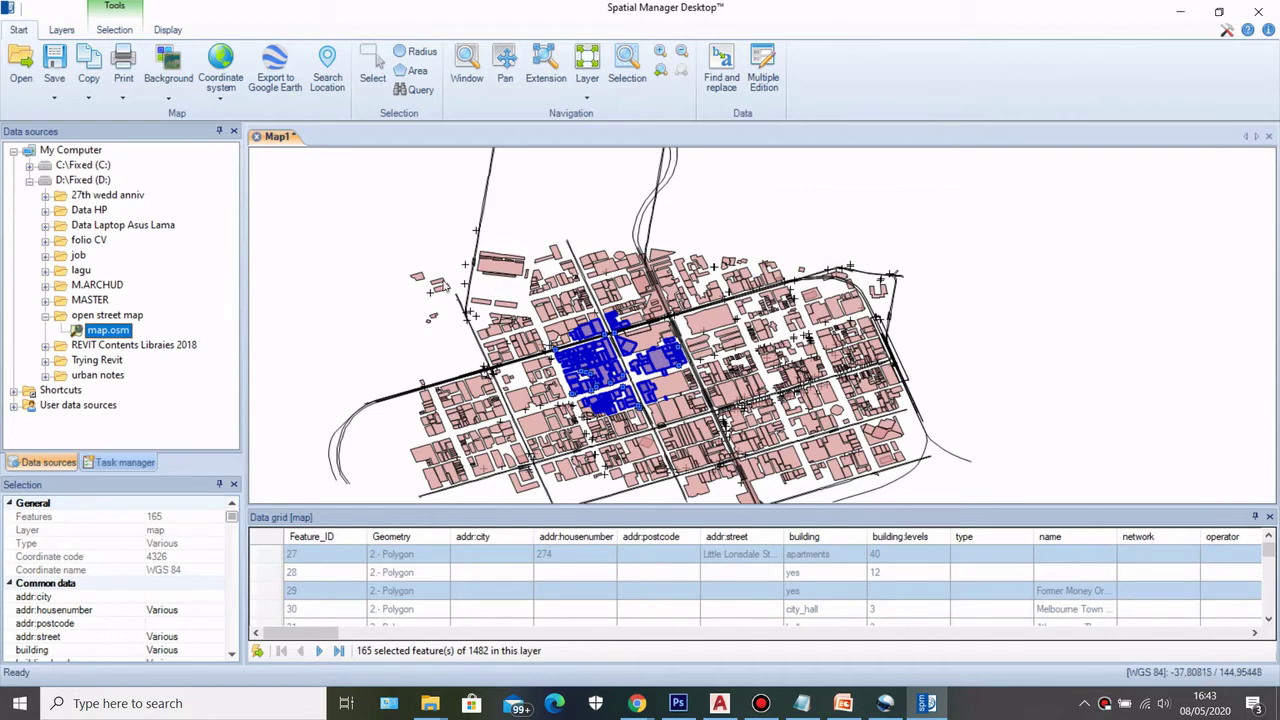
click(447, 287)
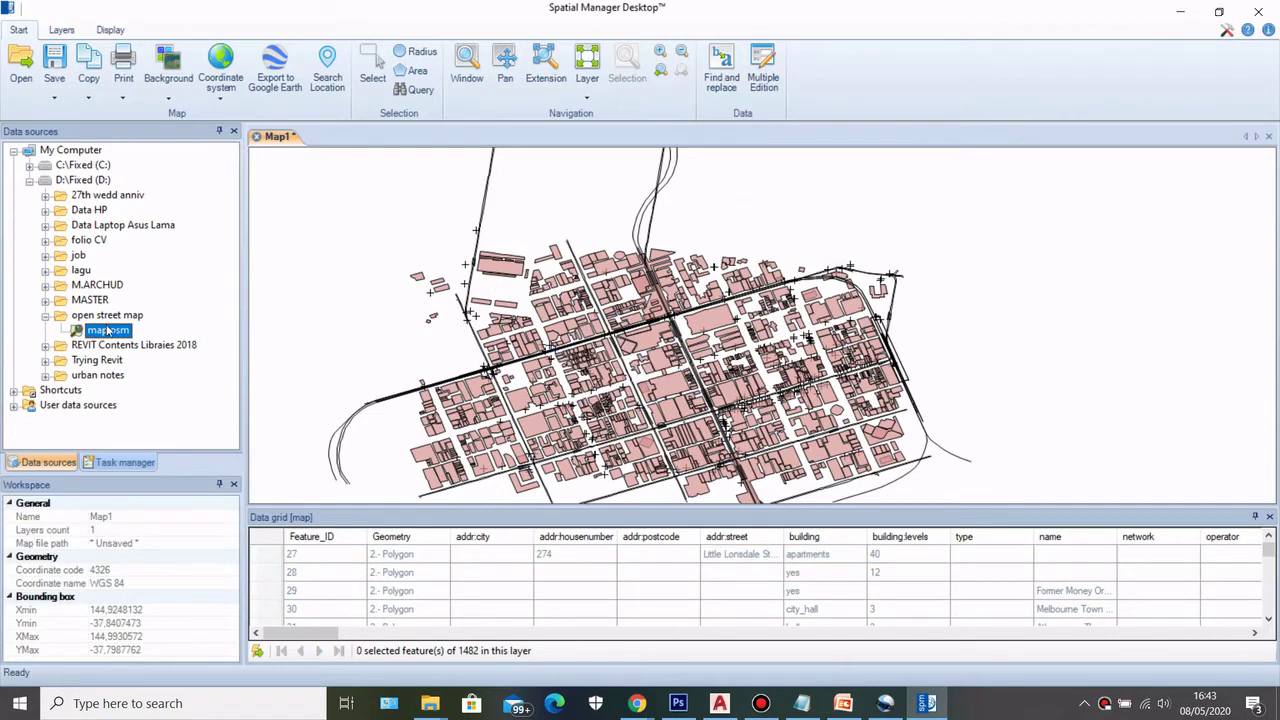
Start a feature export from map.osm and review the feature types chosen for it
right_click(108, 333)
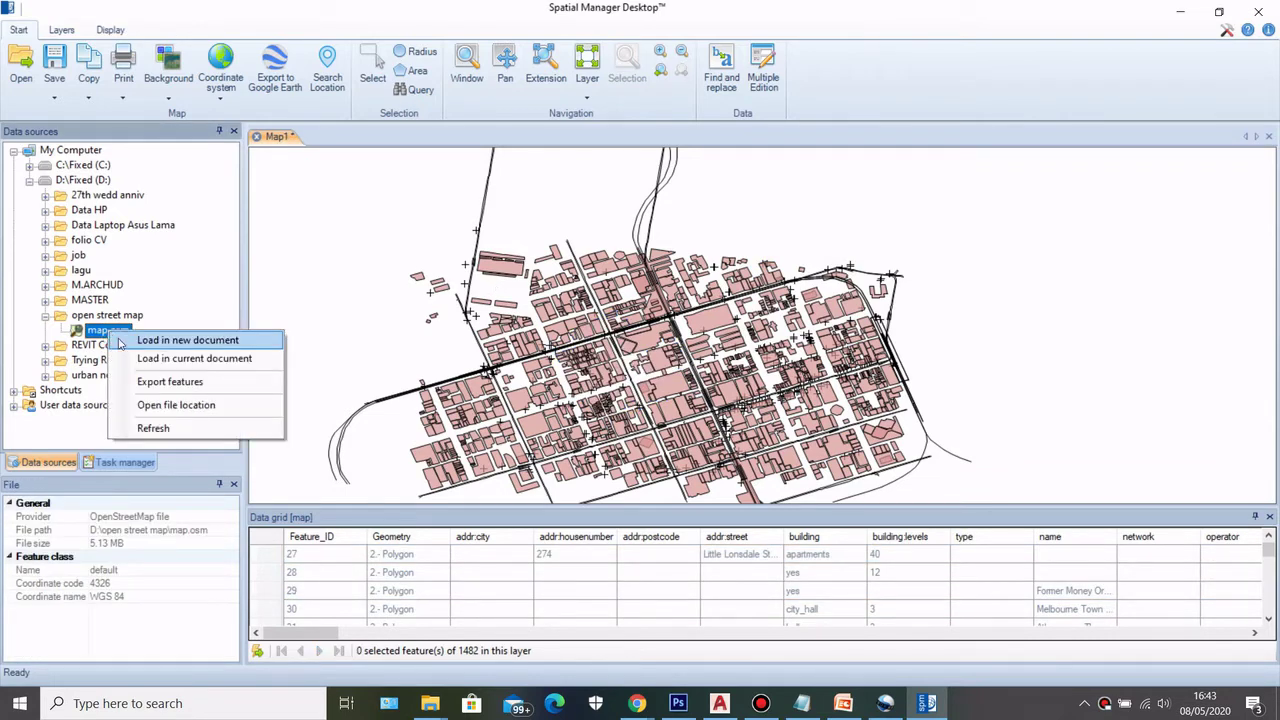
click(147, 383)
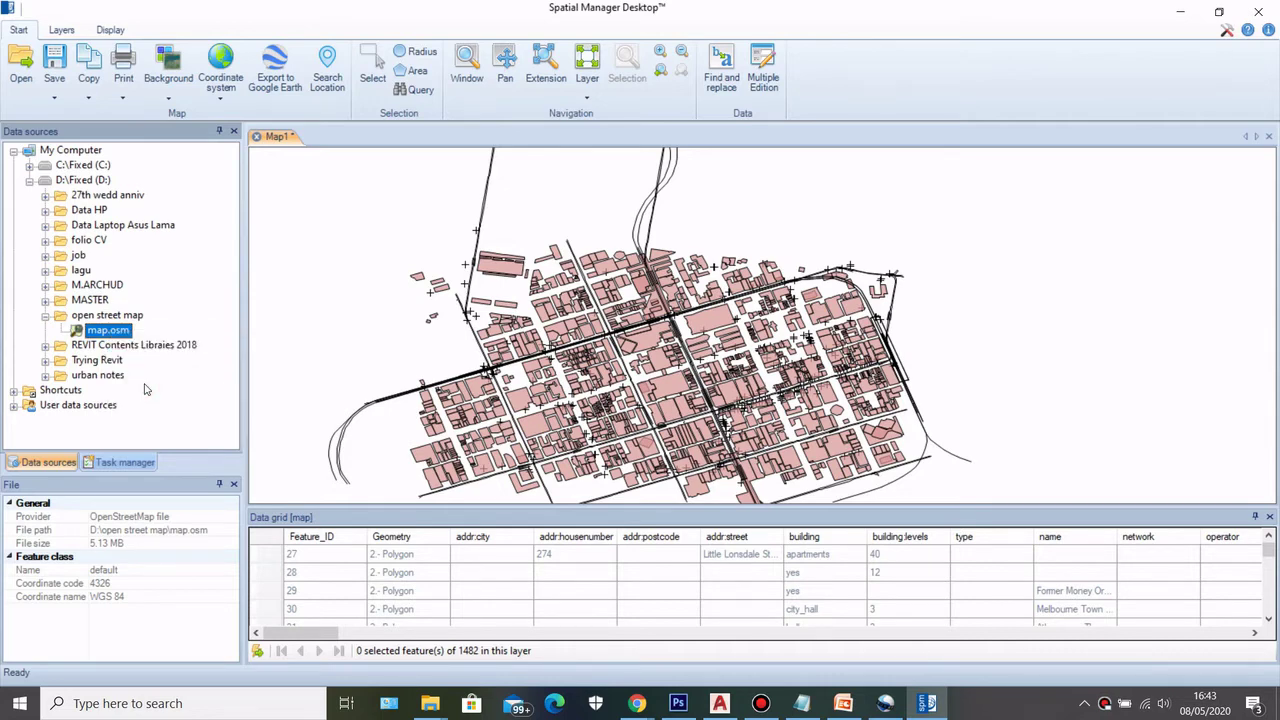
drag(569, 87, 542, 68)
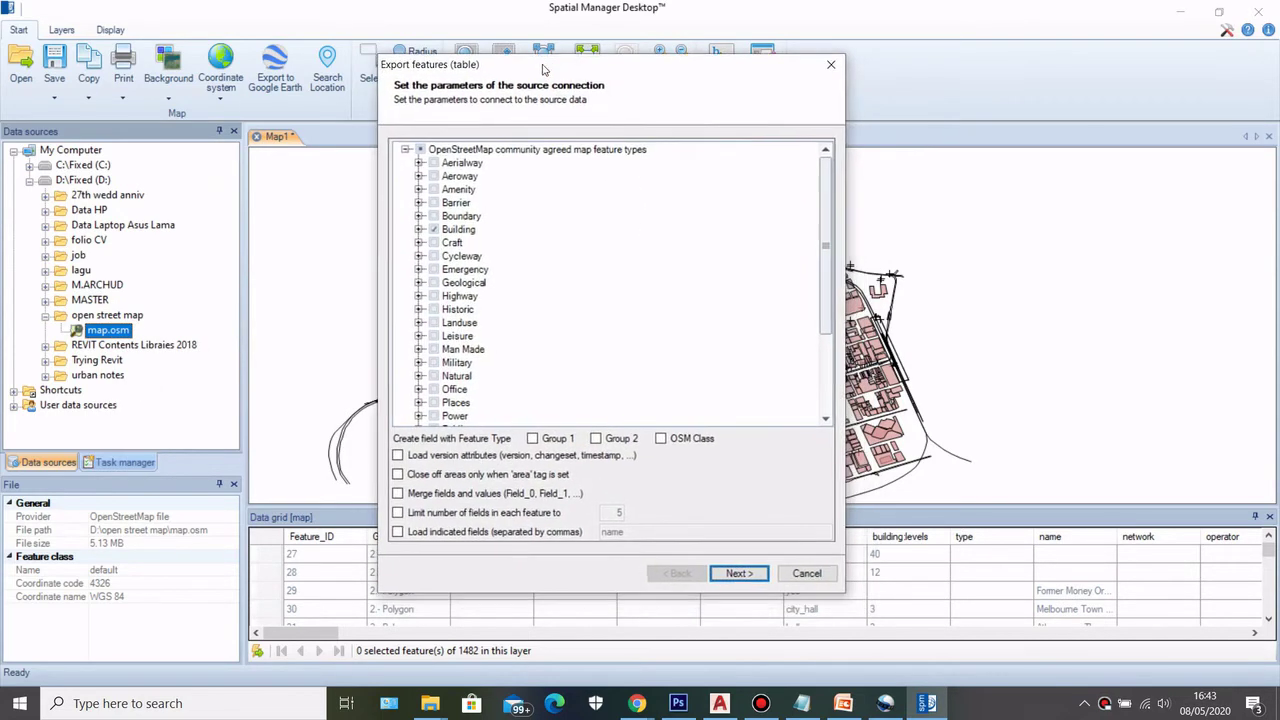
scroll(463, 340, down, 3)
scroll(463, 340, up, 2)
scroll(466, 210, up, 2)
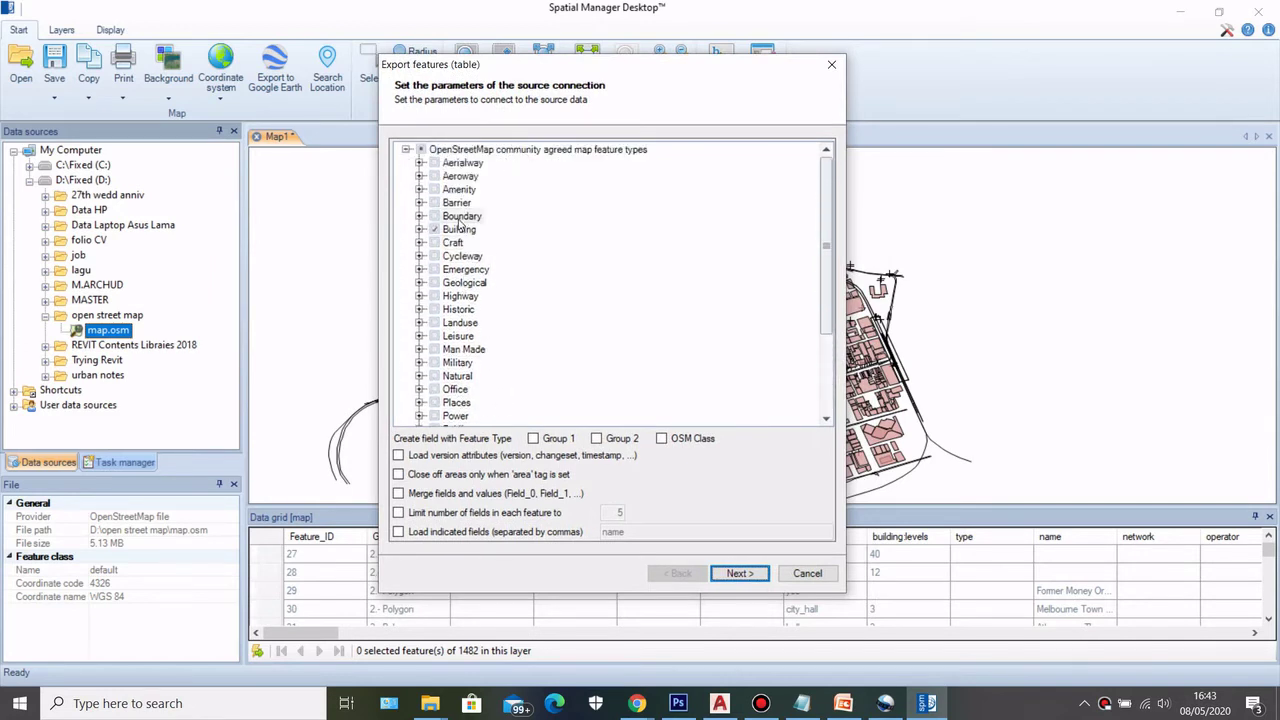
scroll(466, 205, down, 1)
scroll(467, 200, up, 1)
scroll(463, 345, down, 3)
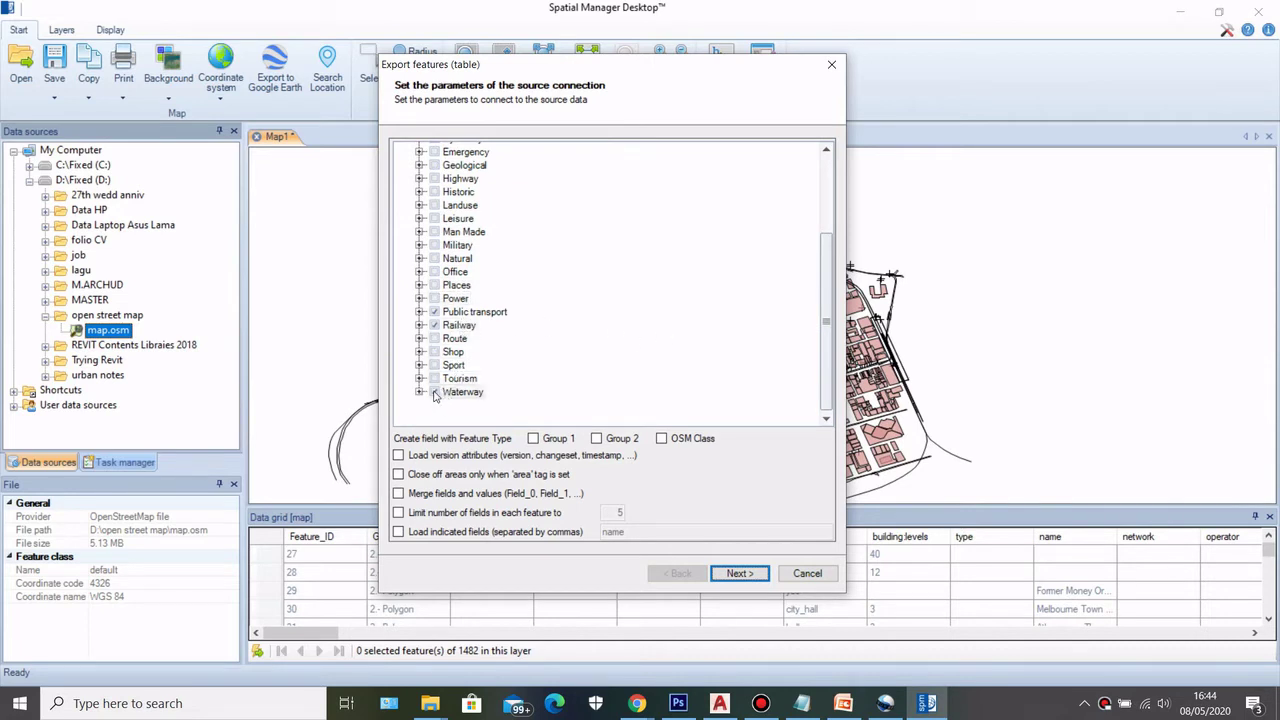
Exclude Railway, Public transport and Waterway so only the Building feature type is exported, and continue to the destination
click(434, 325)
click(434, 311)
click(433, 392)
scroll(433, 393, up, 3)
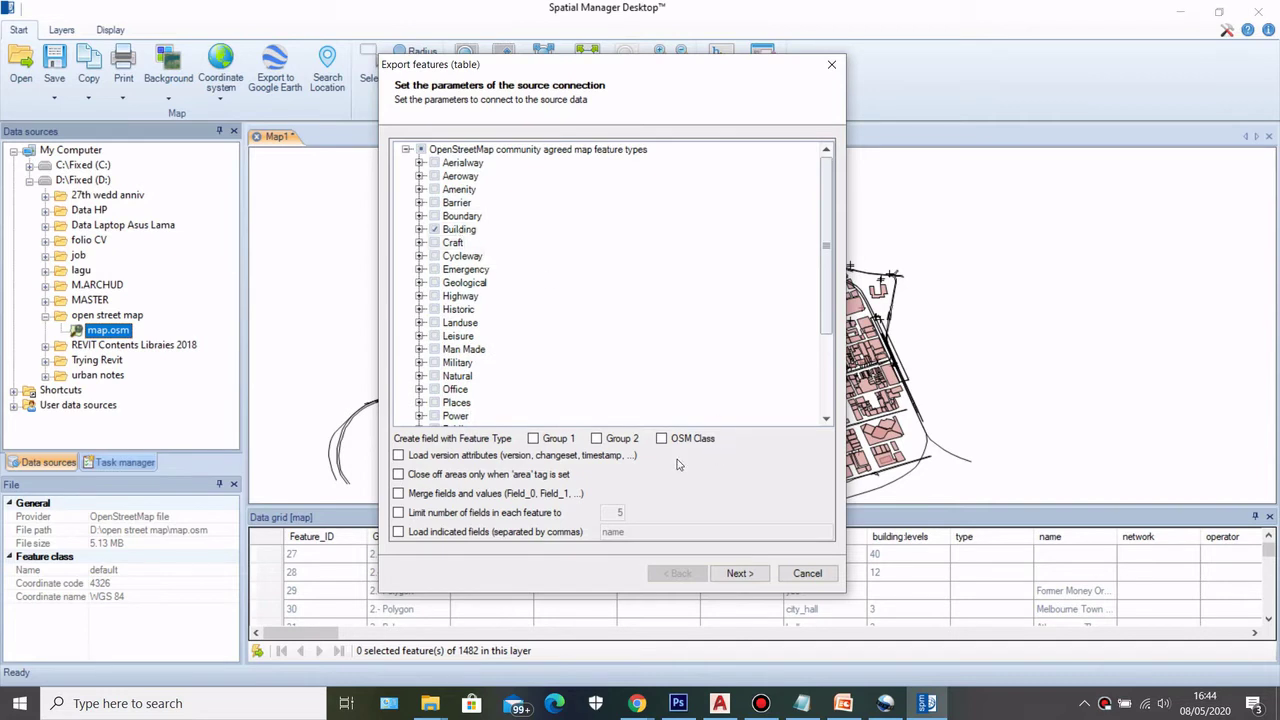
click(752, 573)
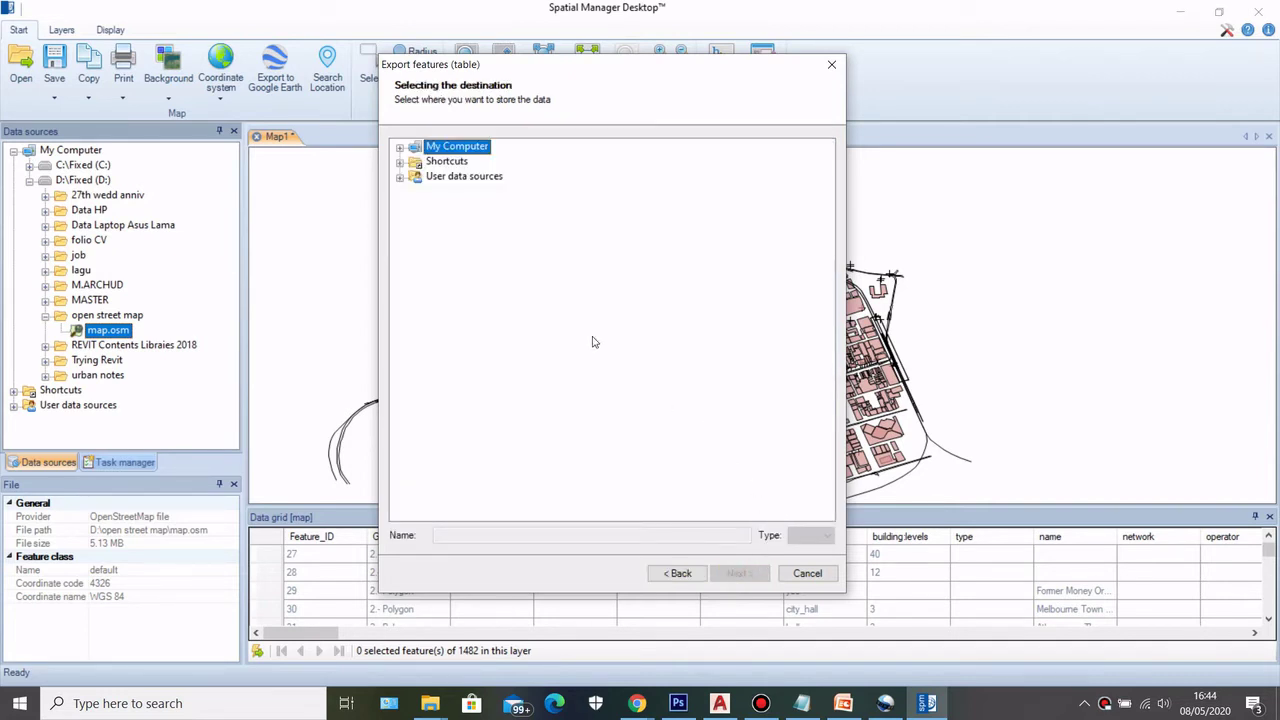
Set the export destination to map.shp in the open street map folder on drive D, keeping the SHP file type
click(400, 147)
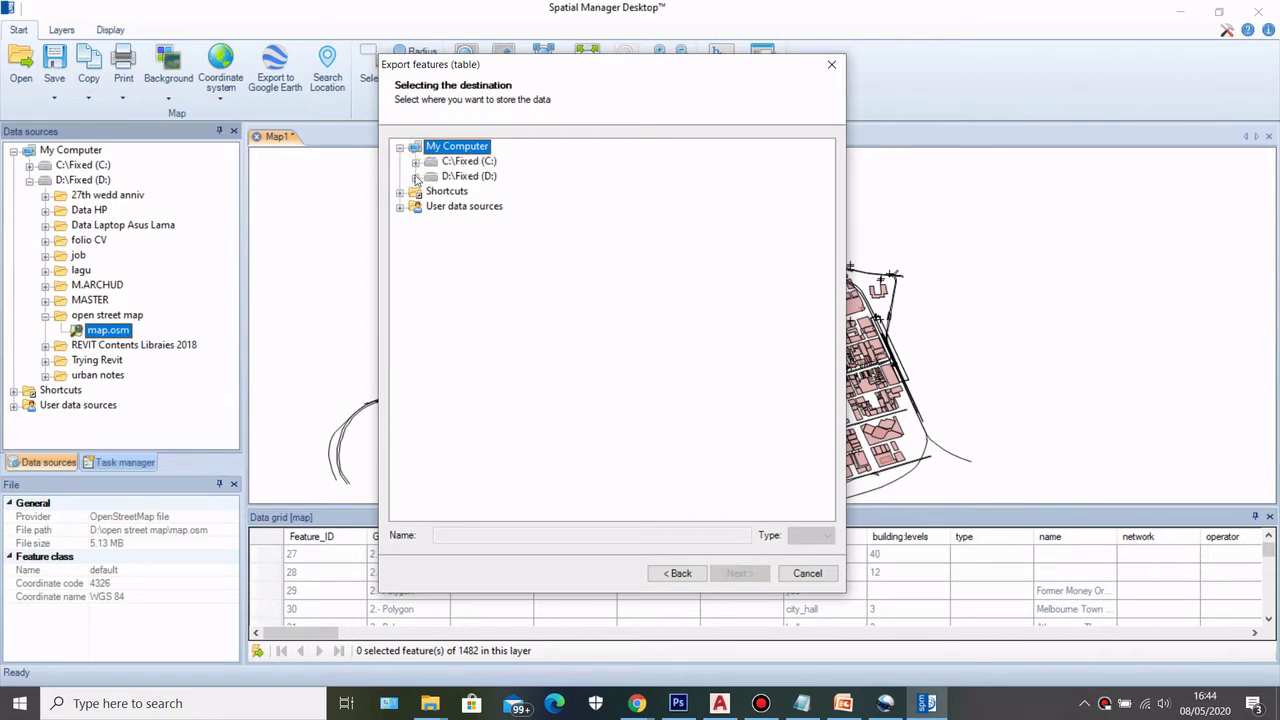
click(415, 176)
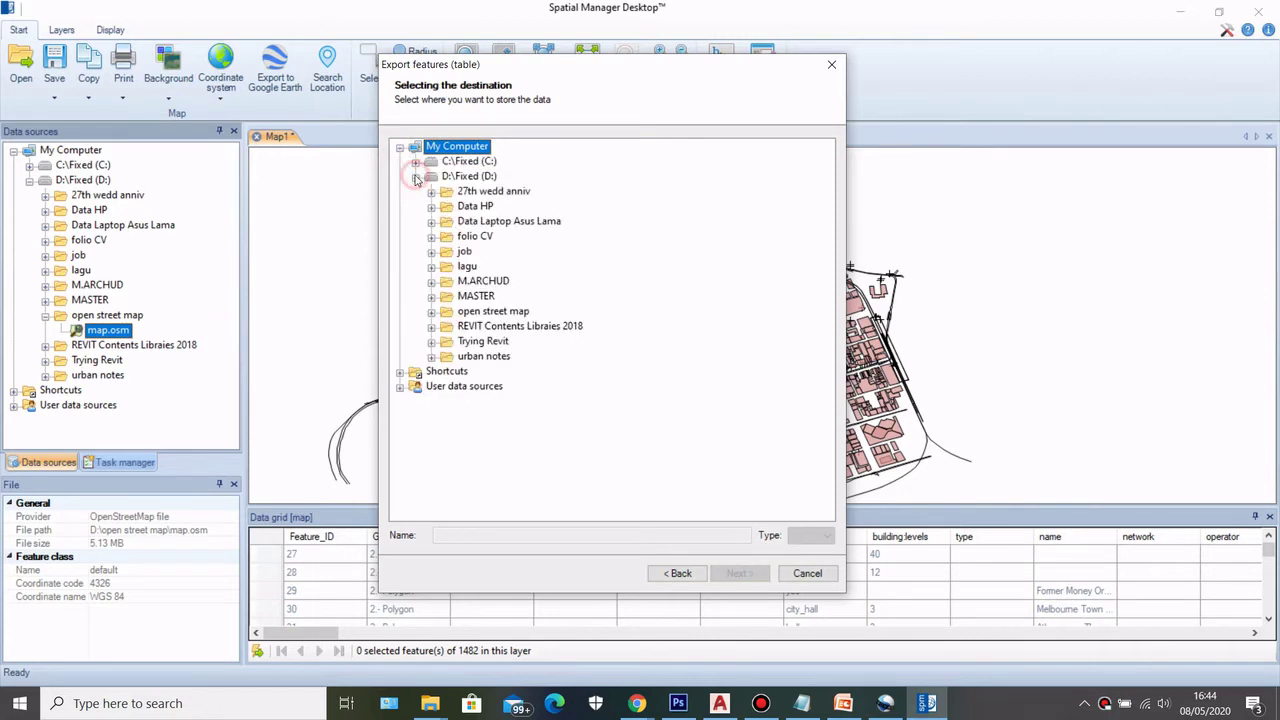
click(469, 313)
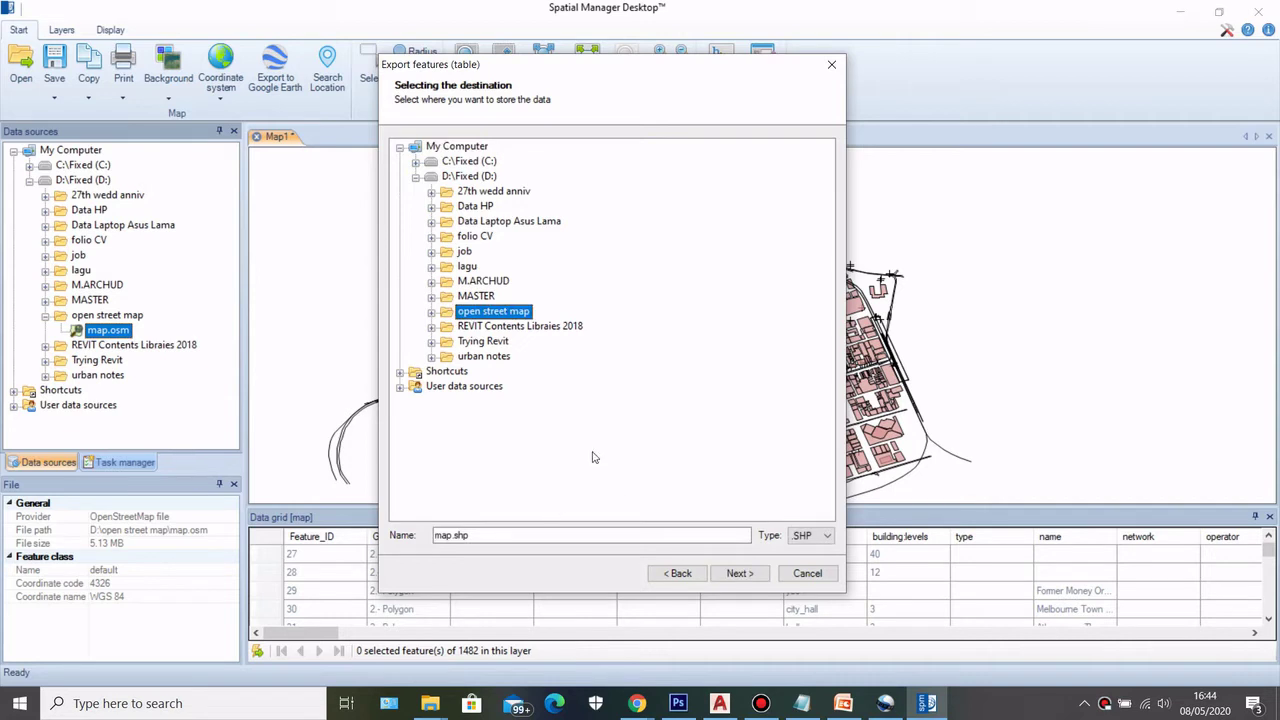
click(806, 540)
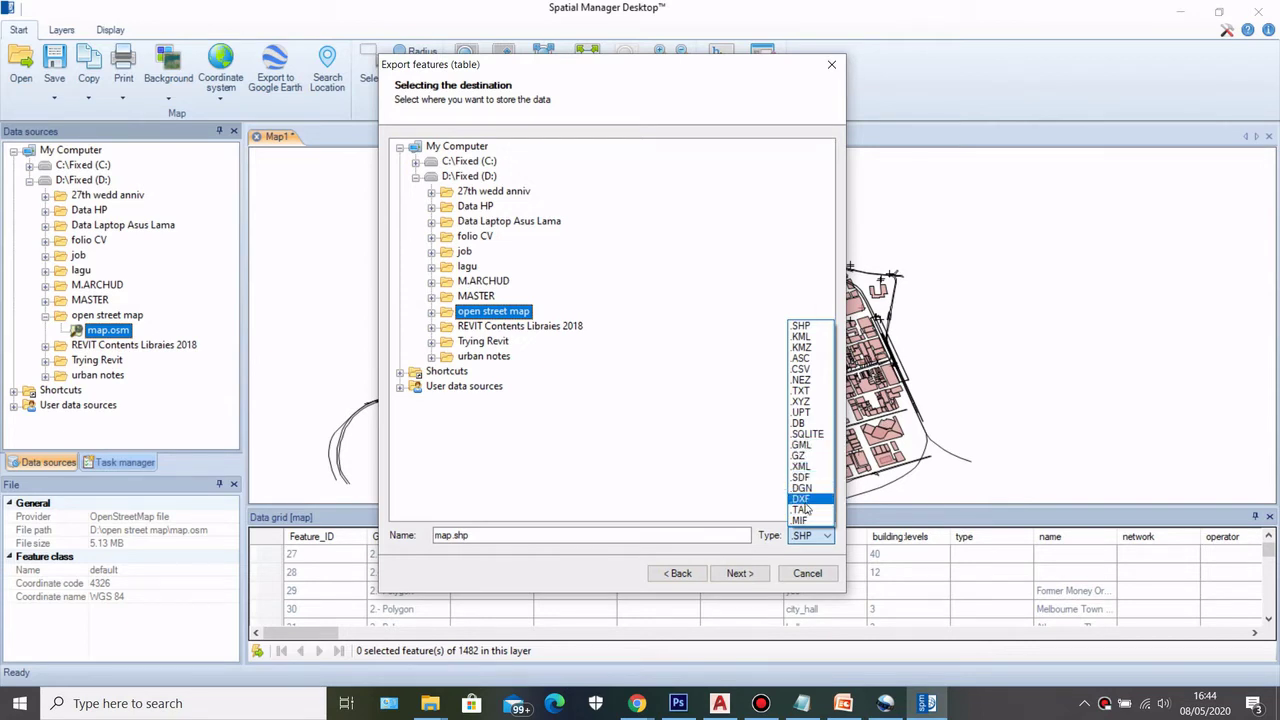
click(706, 385)
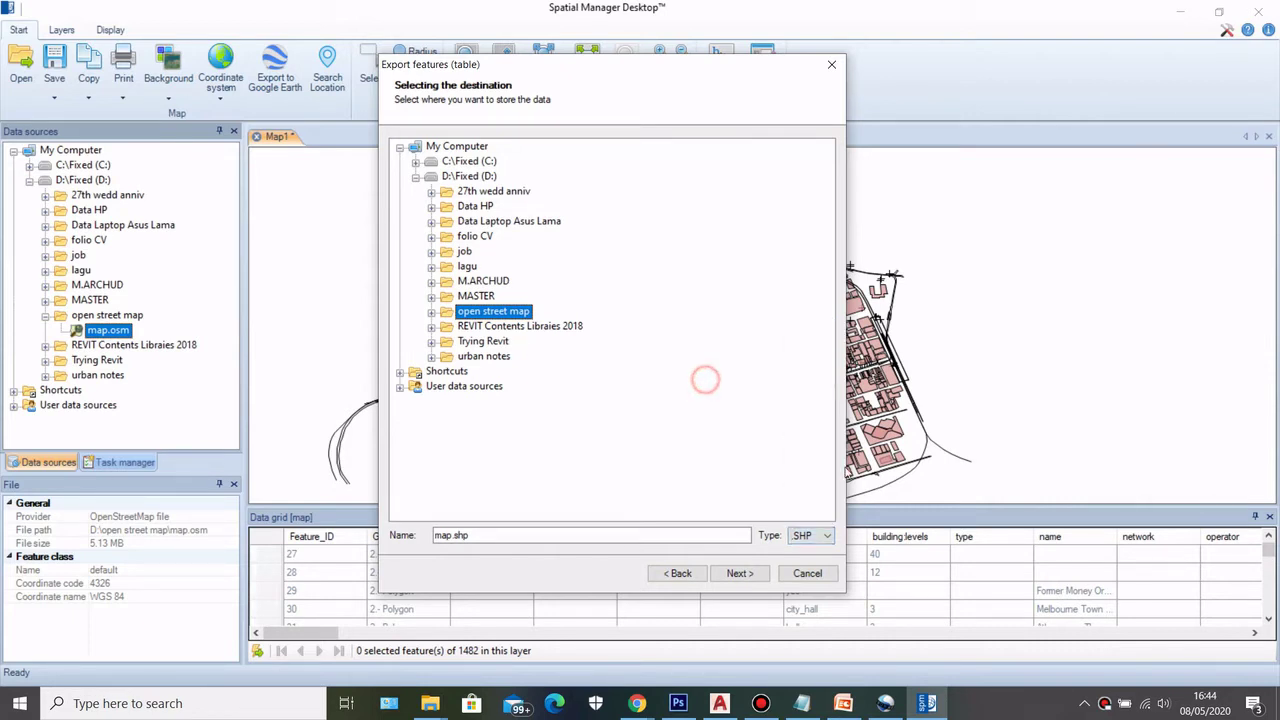
click(738, 574)
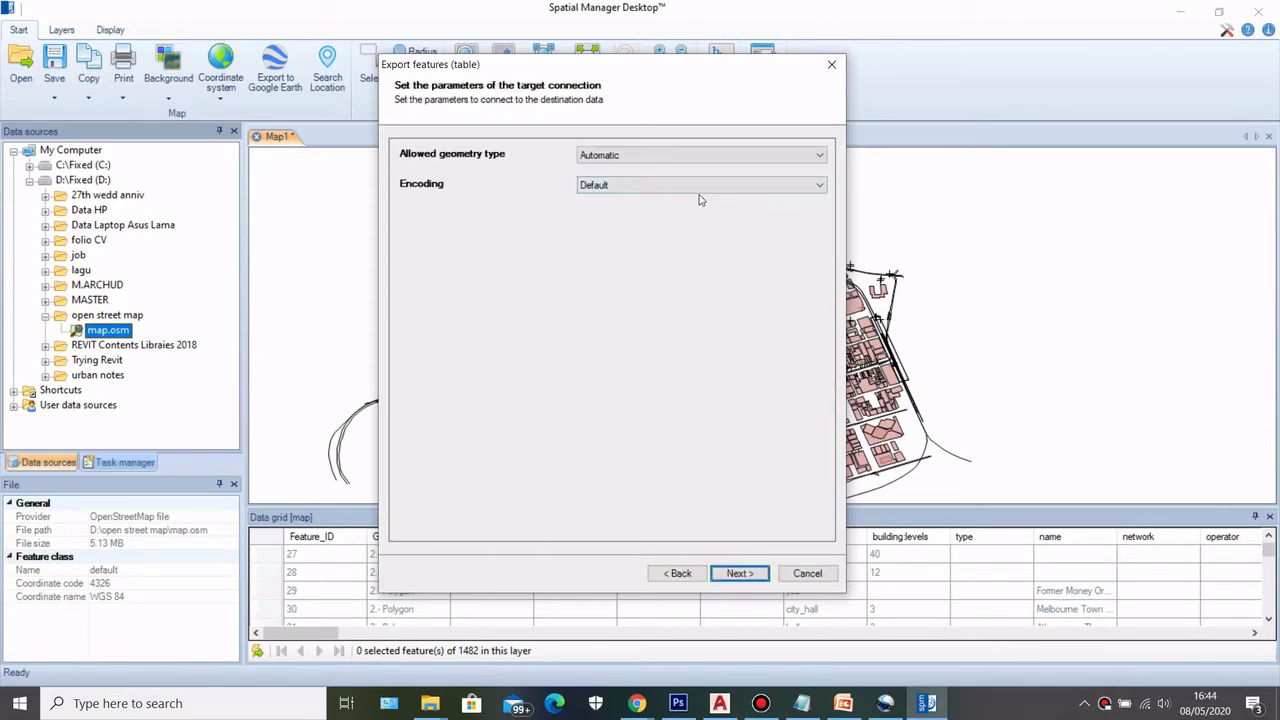
Set the allowed geometry type of the exported shapefile to Polygon, keeping the default encoding
click(684, 158)
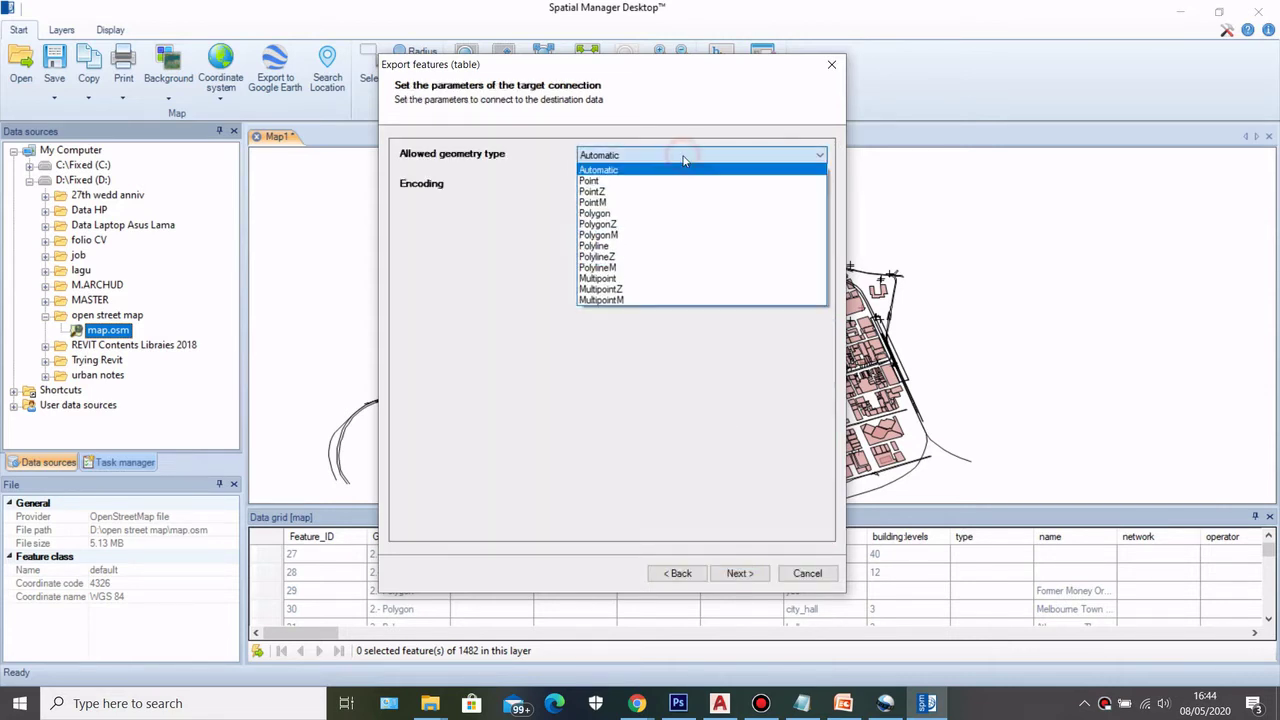
click(677, 214)
click(745, 574)
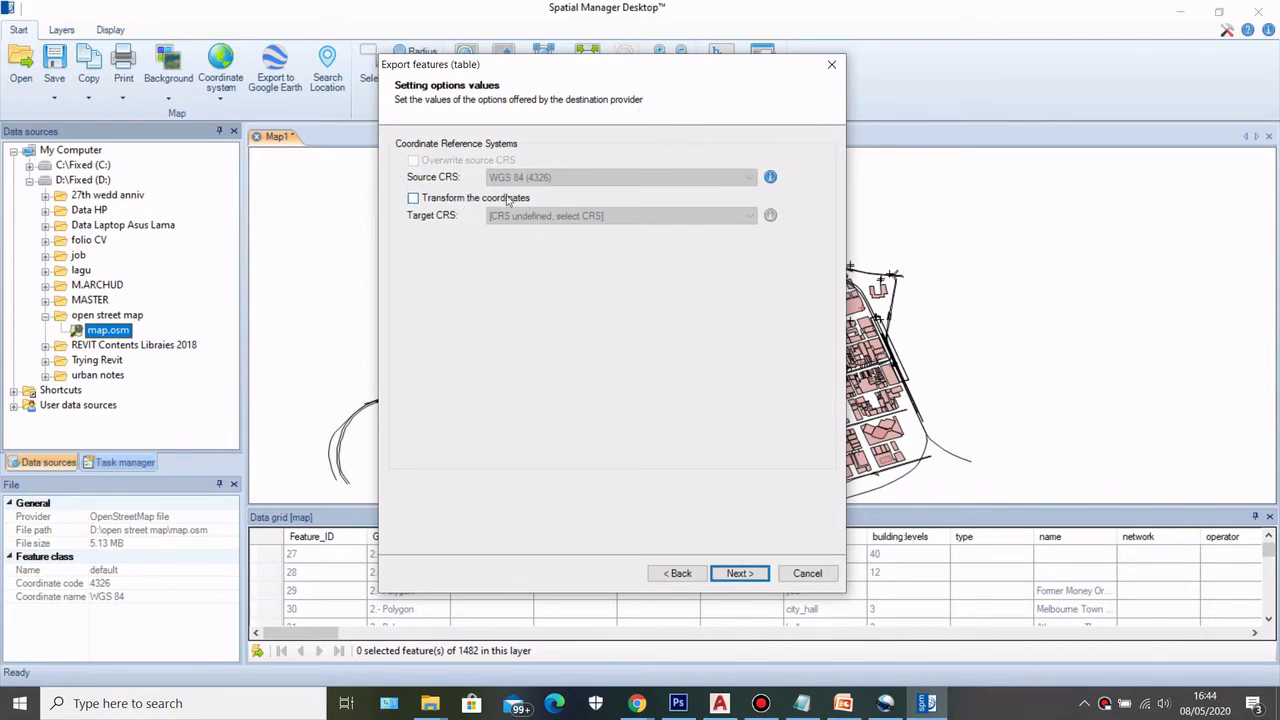
Enable coordinate transformation for the export with GDA94 / MGA zone 55 (28355) as the target CRS
drag(665, 66, 1086, 95)
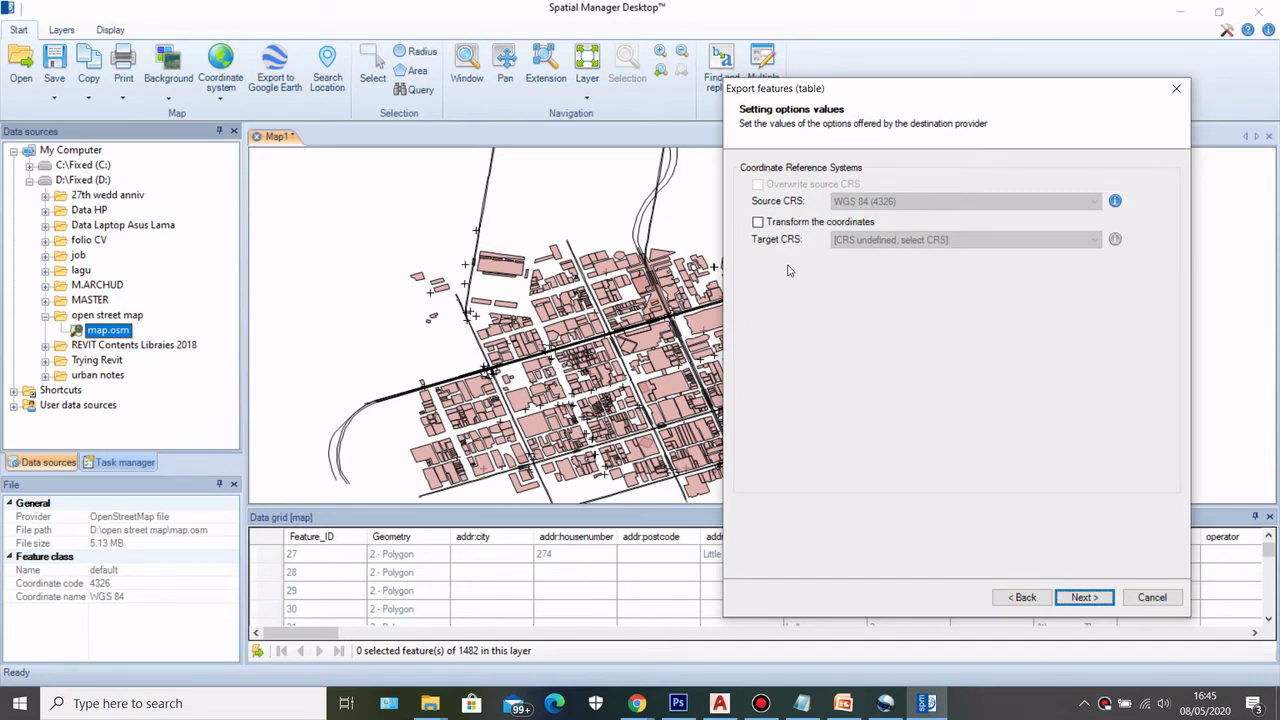
click(758, 223)
click(960, 239)
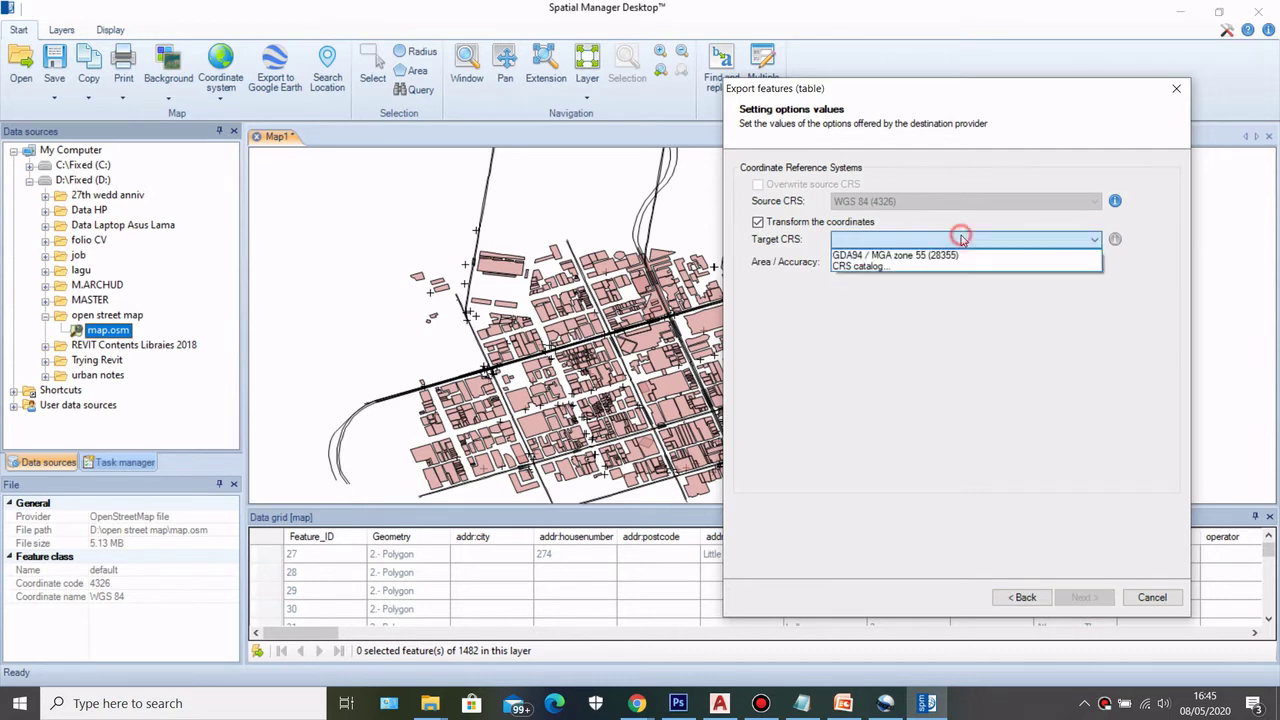
click(867, 255)
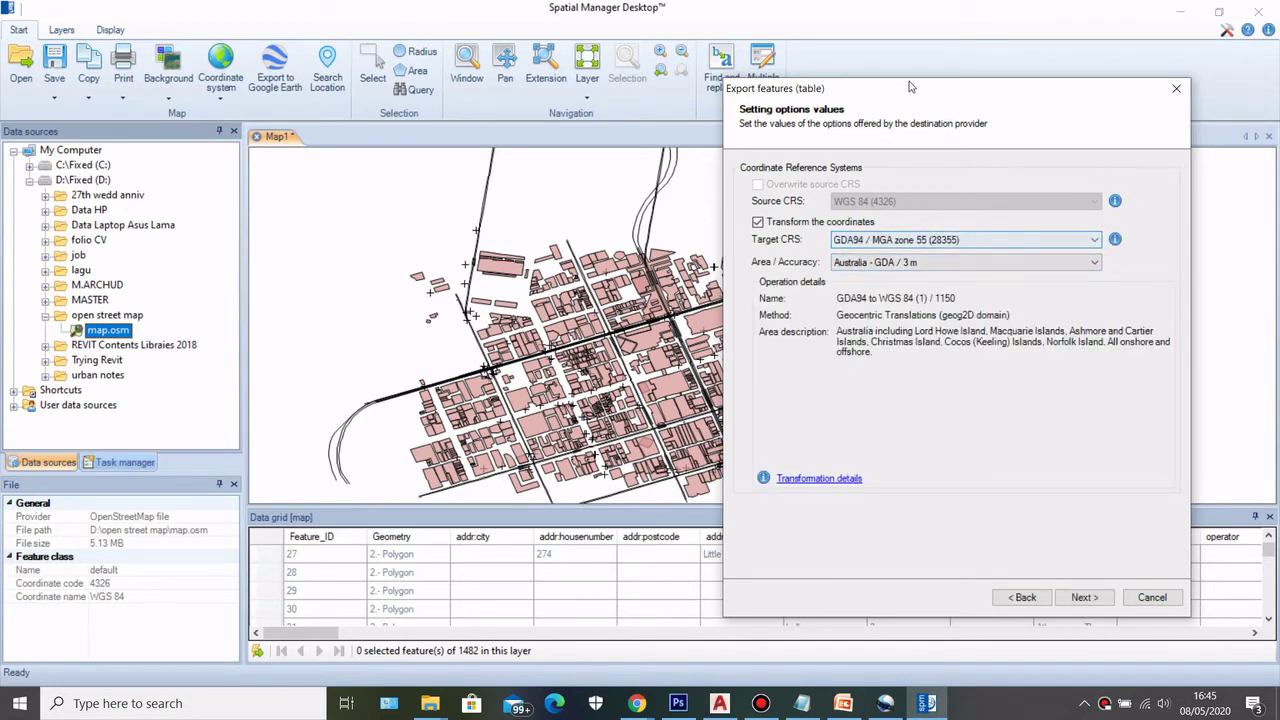
Browse the coordinate systems catalog for alternative target CRS entries and close it without choosing another one
drag(908, 96, 686, 82)
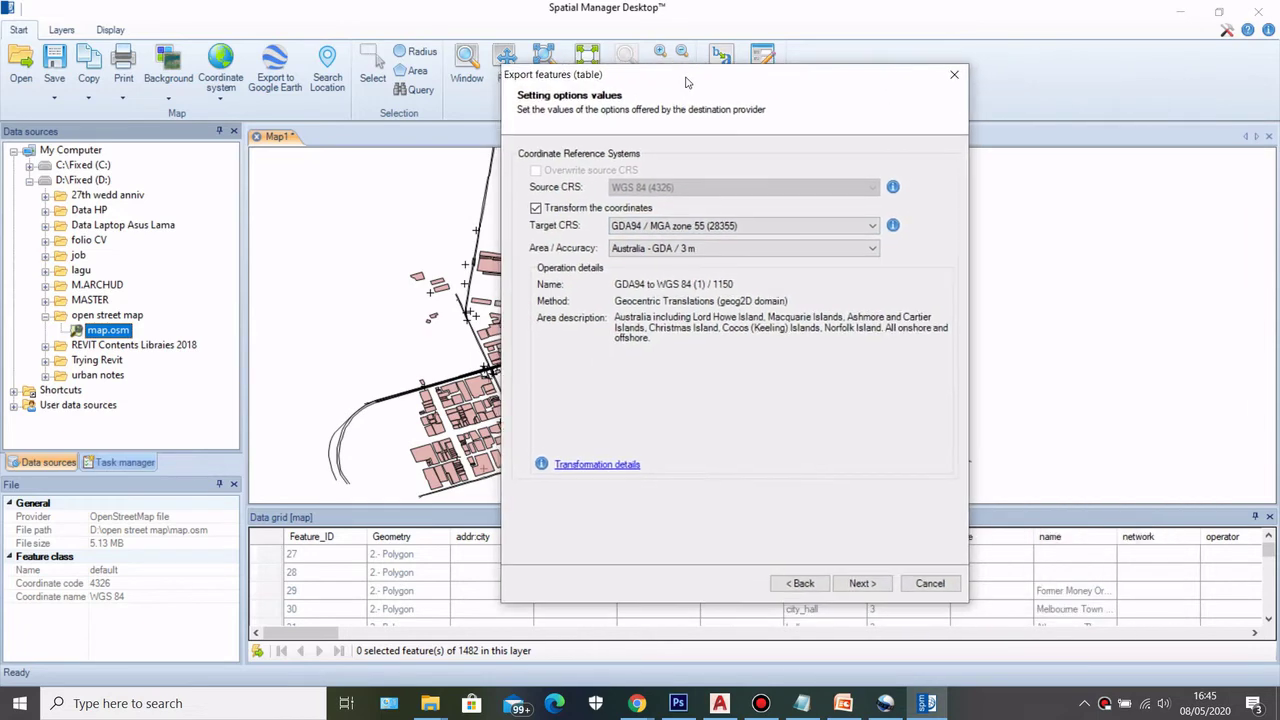
click(755, 225)
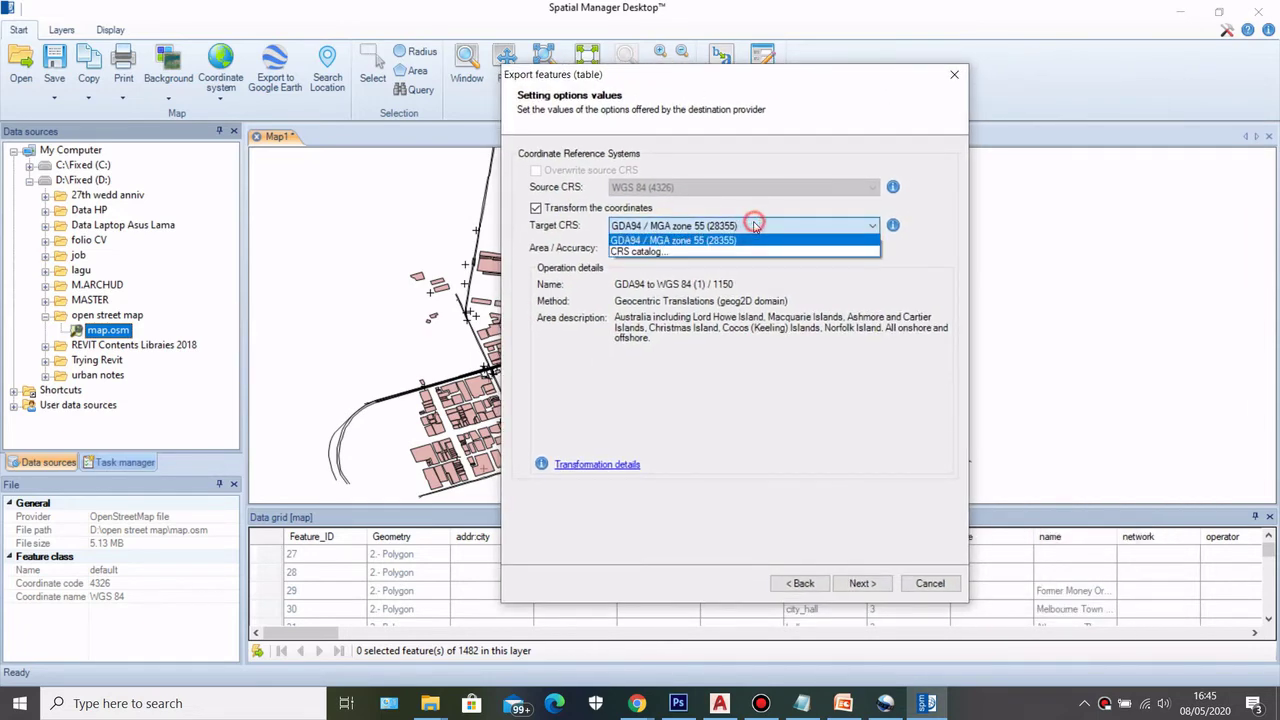
click(625, 252)
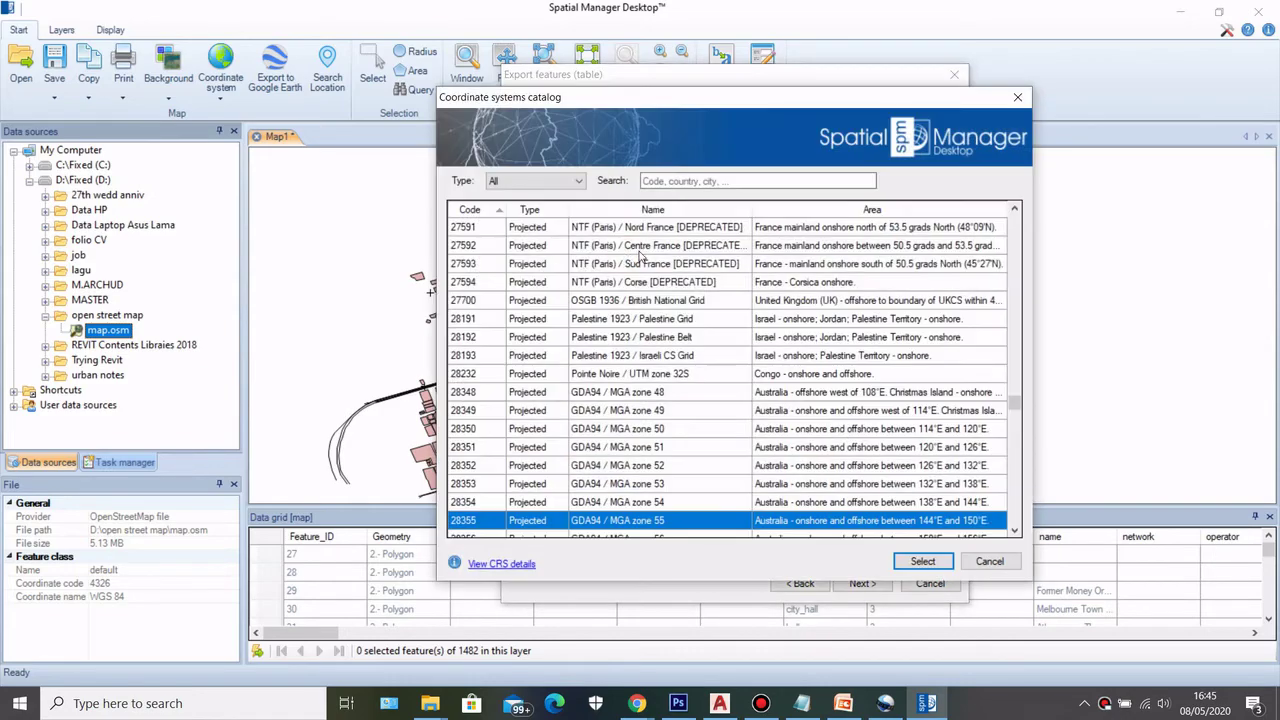
scroll(678, 340, down, 5)
scroll(678, 340, up, 5)
scroll(678, 340, up, 15)
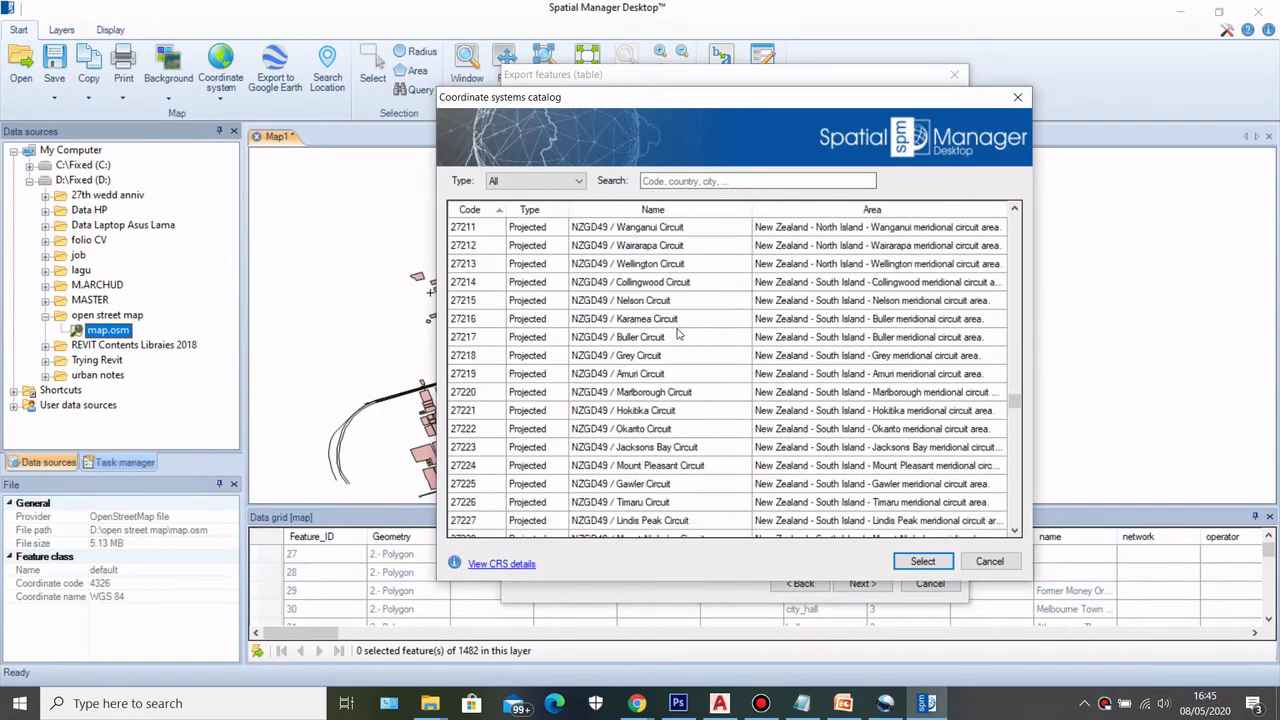
click(1018, 97)
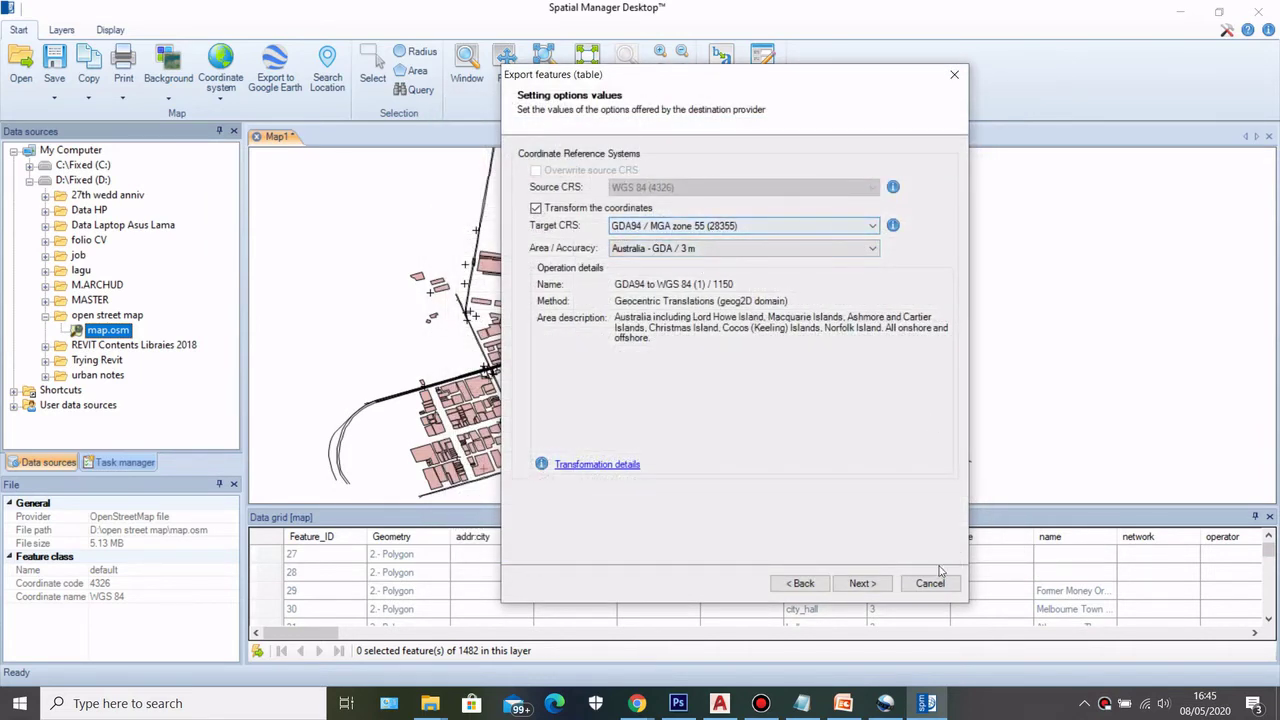
Run the map.shp export task immediately without saving the task, and close the finished task report
click(856, 584)
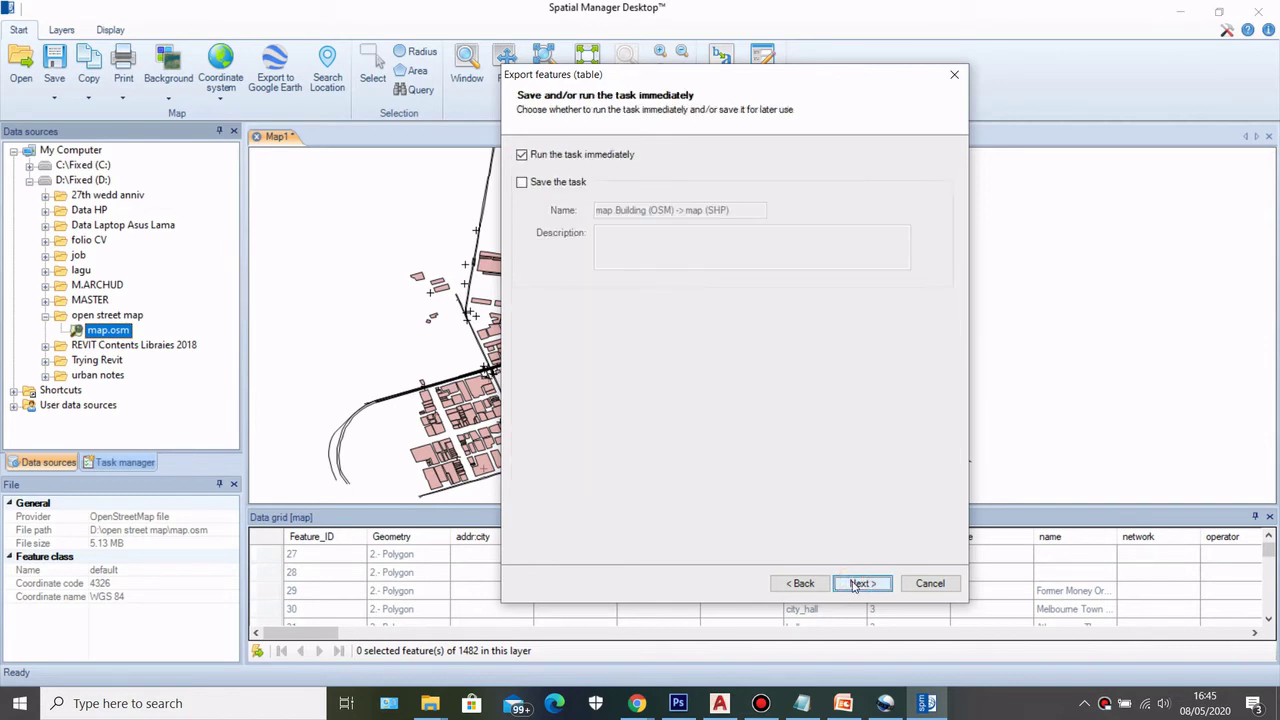
click(872, 588)
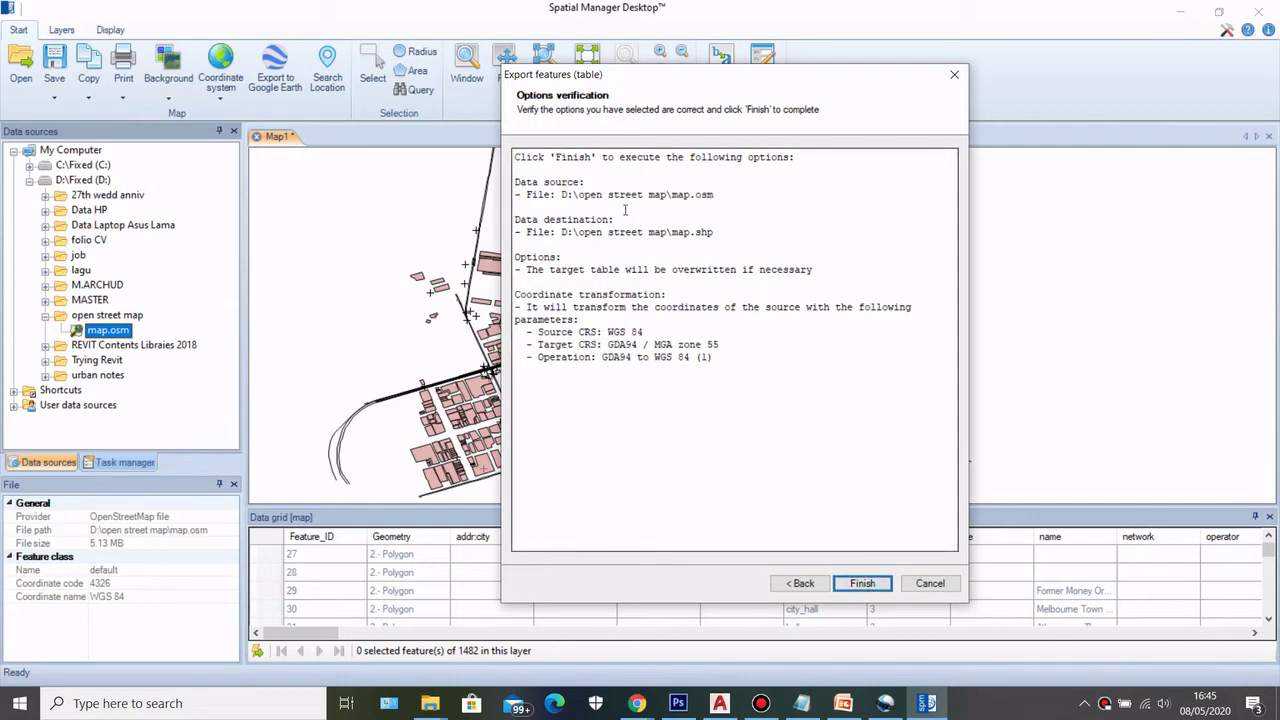
click(858, 583)
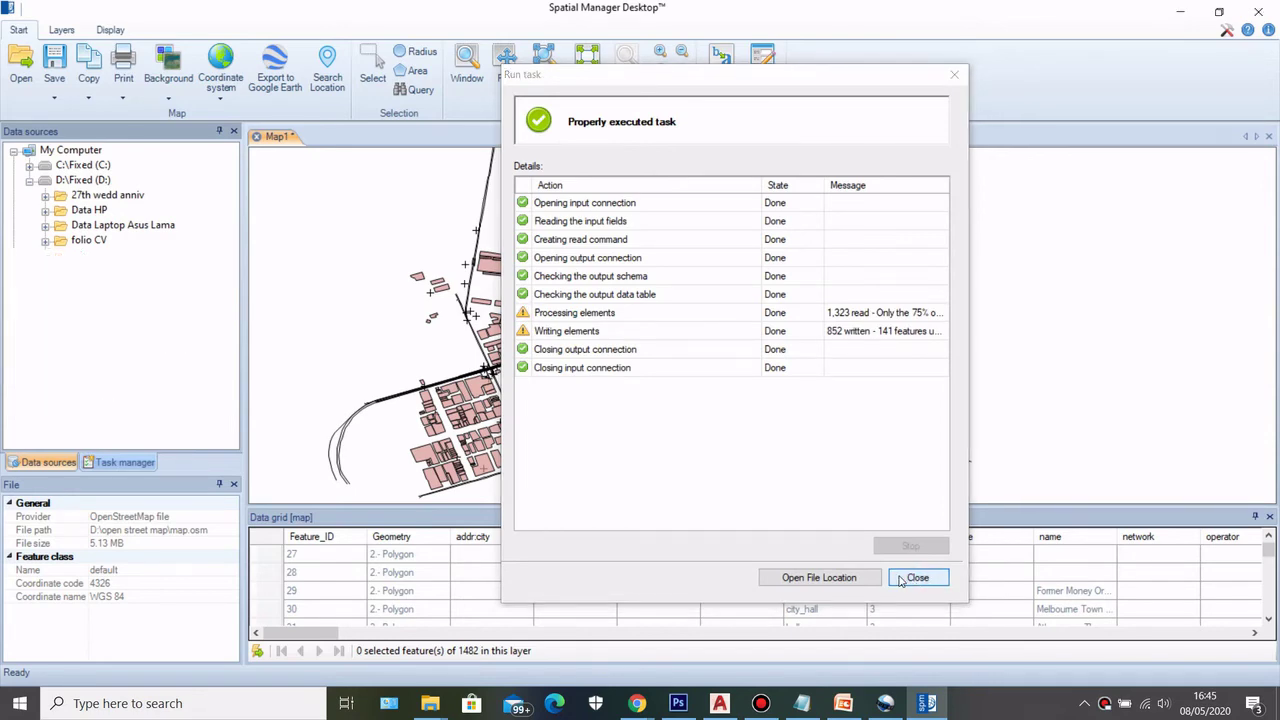
click(902, 581)
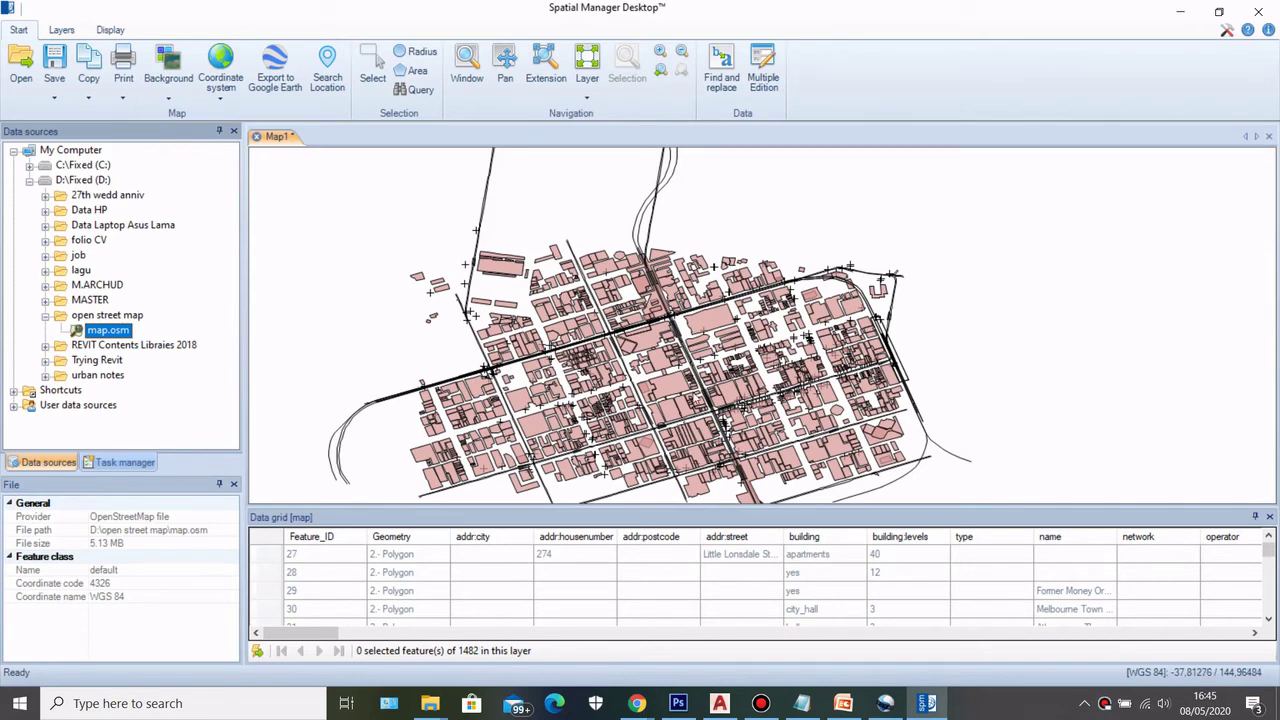
Refresh the open street map folder and load the exported map.shp in a new document
click(132, 316)
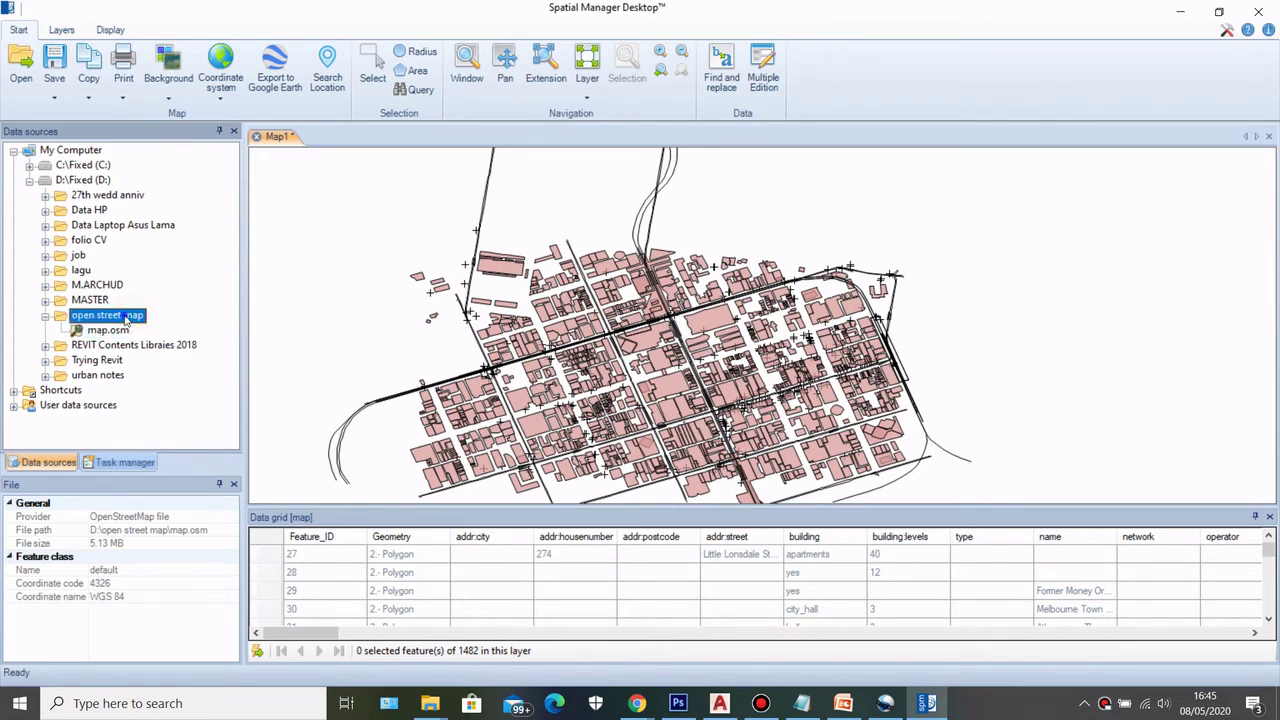
right_click(132, 316)
click(155, 370)
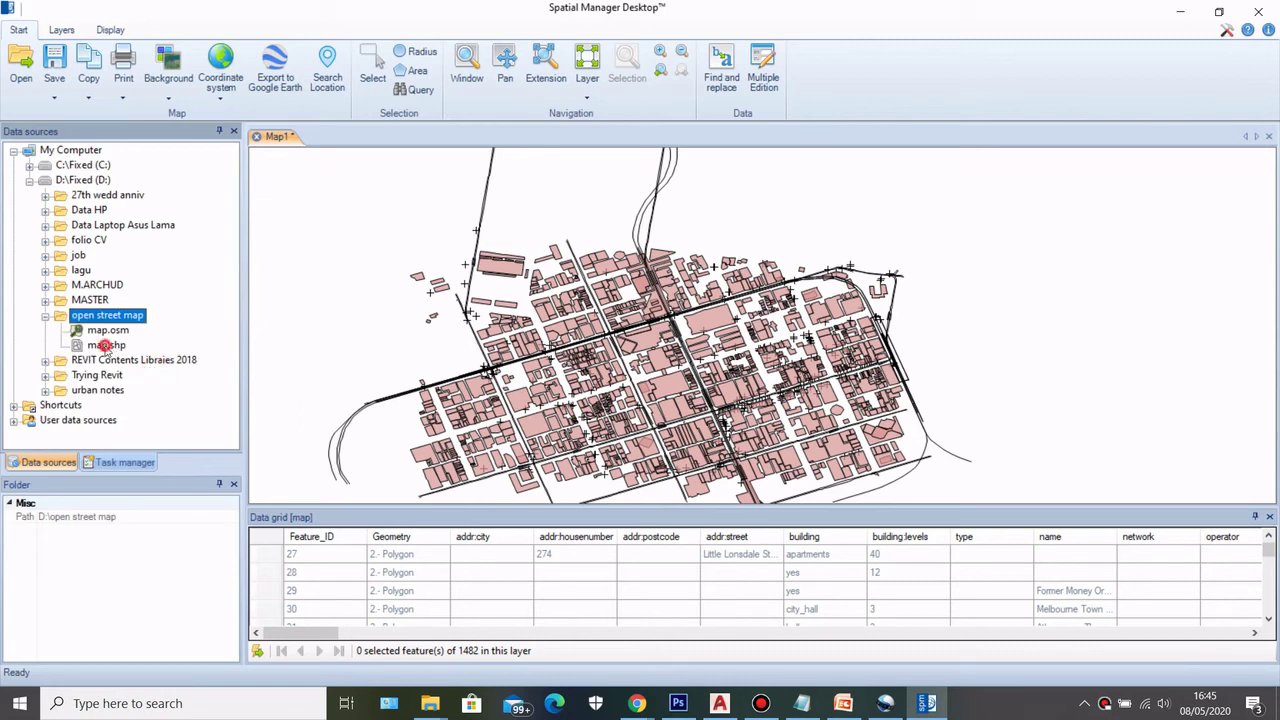
click(105, 346)
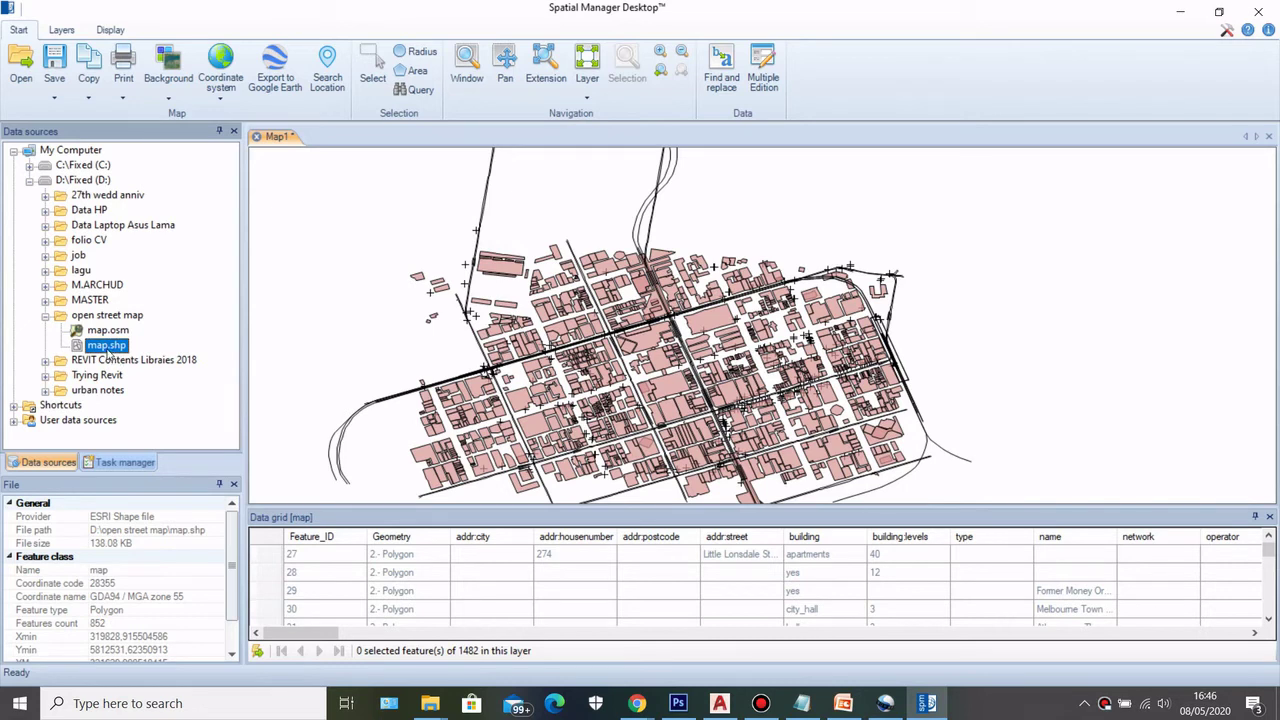
right_click(115, 349)
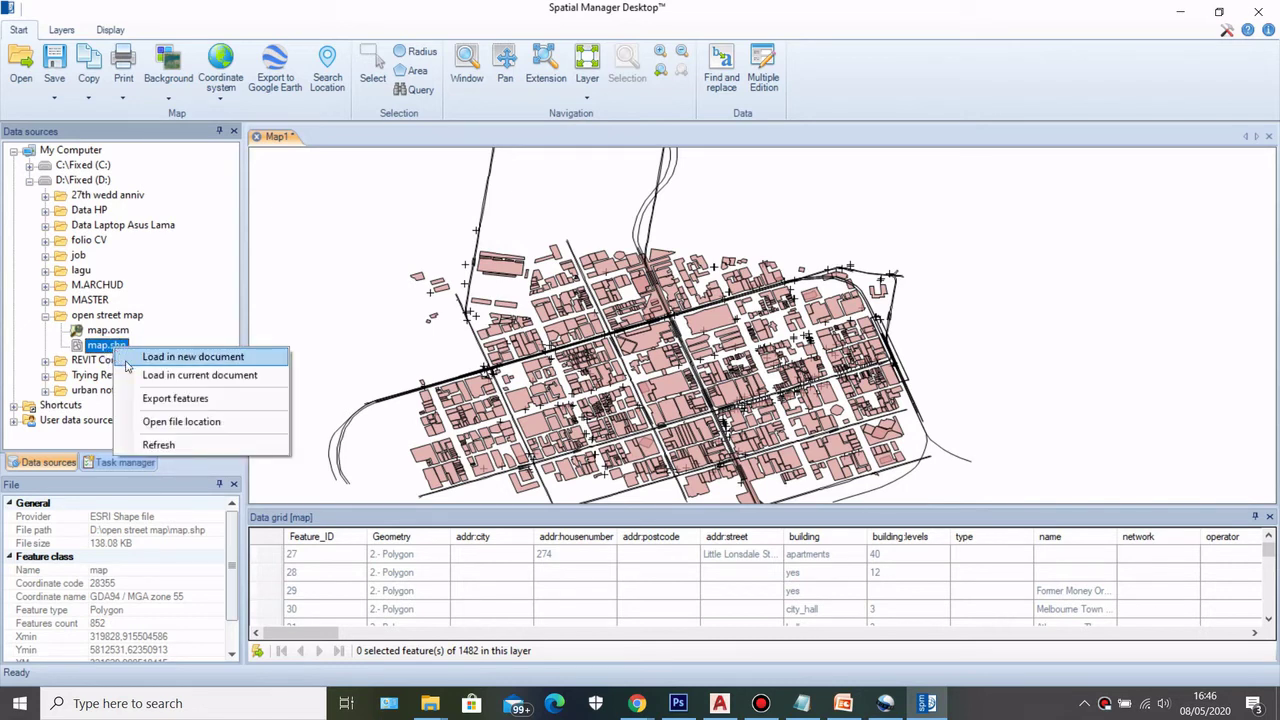
click(127, 362)
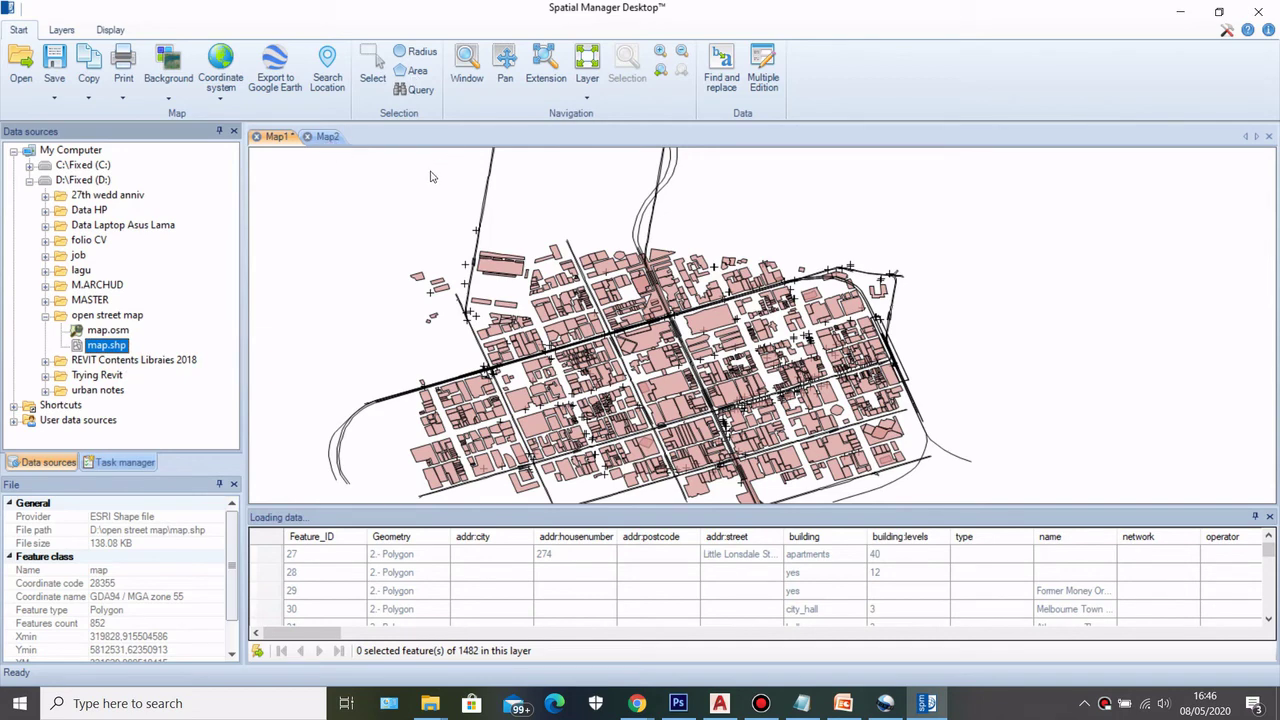
click(330, 137)
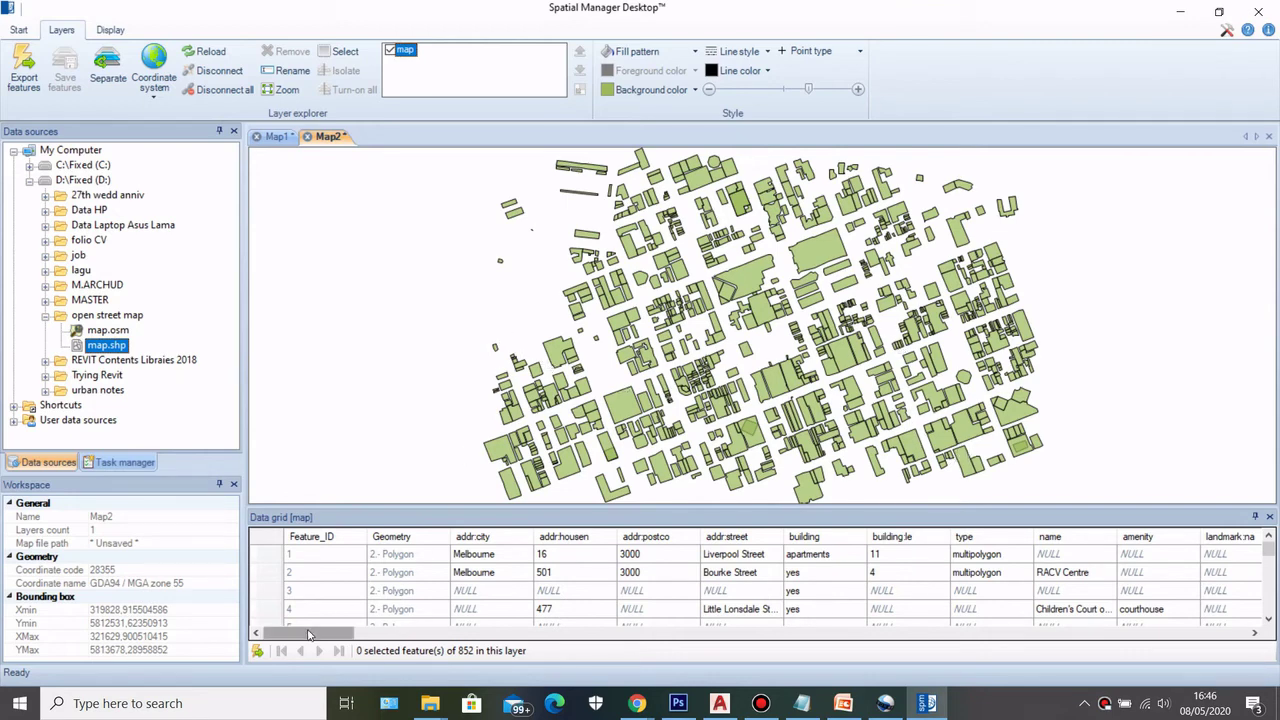
Add the Google Maps "Map" style as the background map behind the building polygons in Map2
mouse_move(308, 632)
mouse_down()
mouse_move(390, 632)
mouse_move(310, 632)
mouse_up()
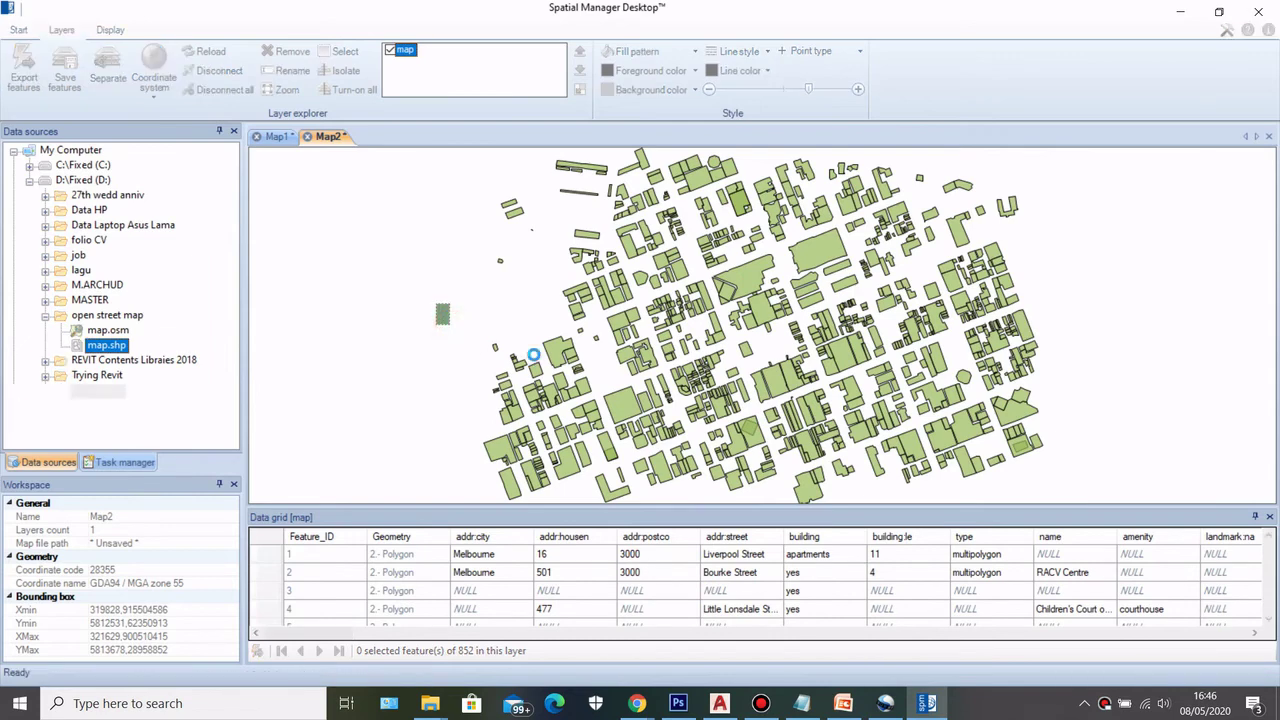
scroll(500, 338, down, 2)
scroll(563, 322, up, 2)
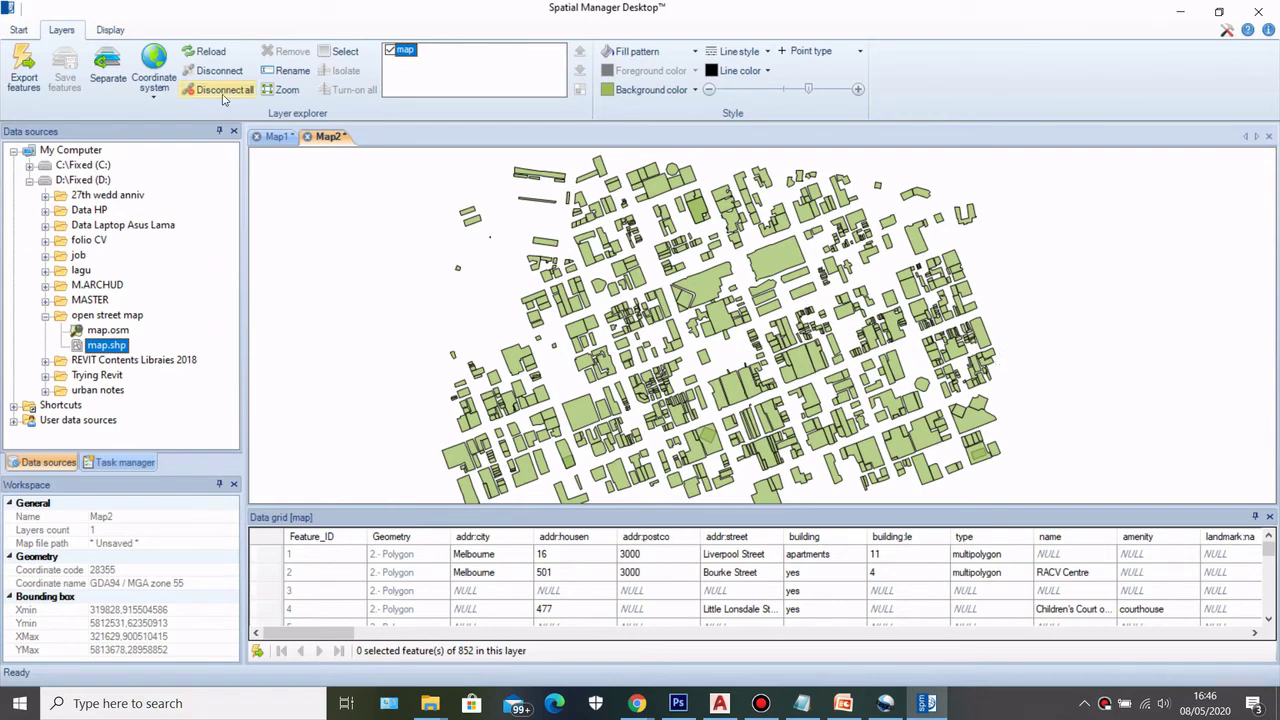
click(28, 32)
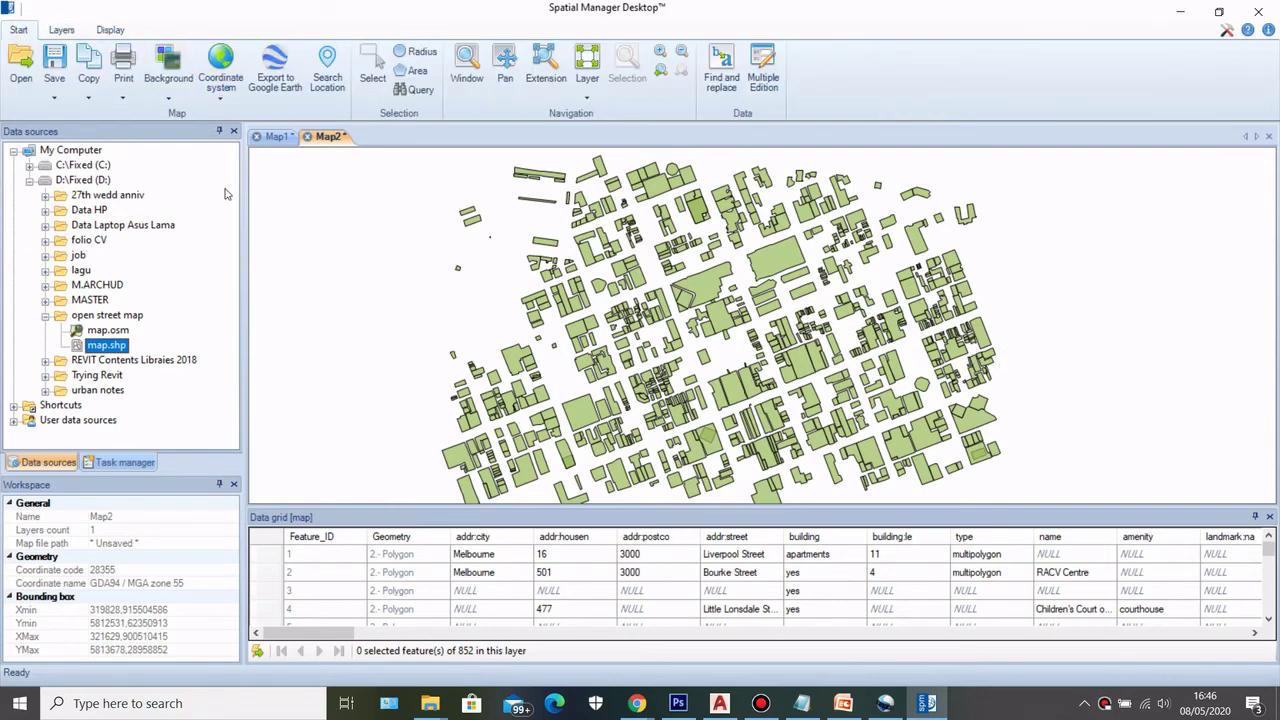
click(170, 100)
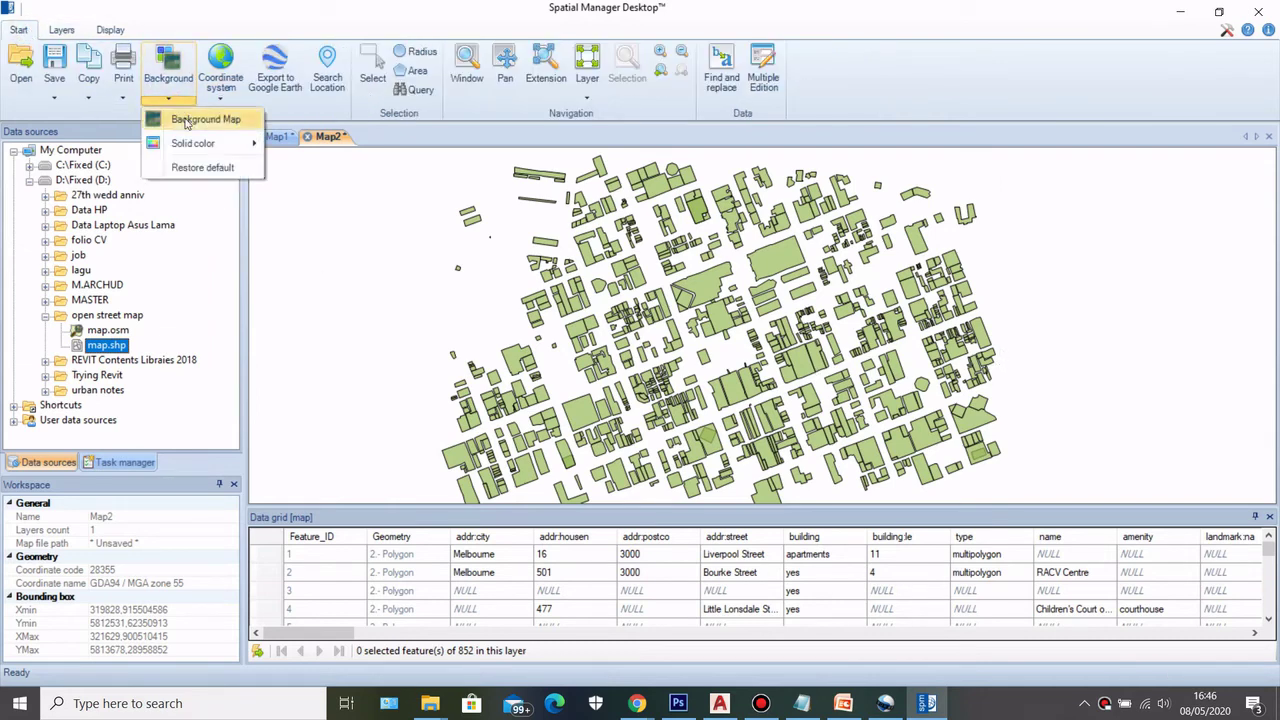
click(185, 120)
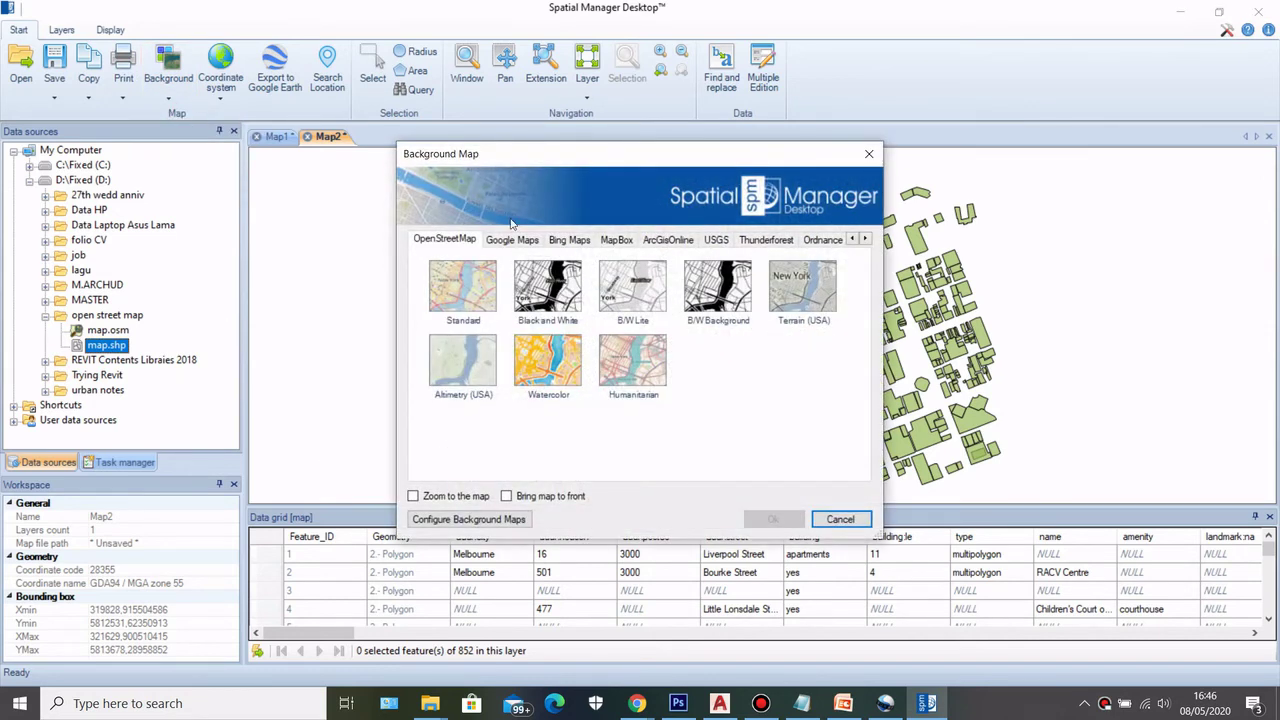
click(528, 240)
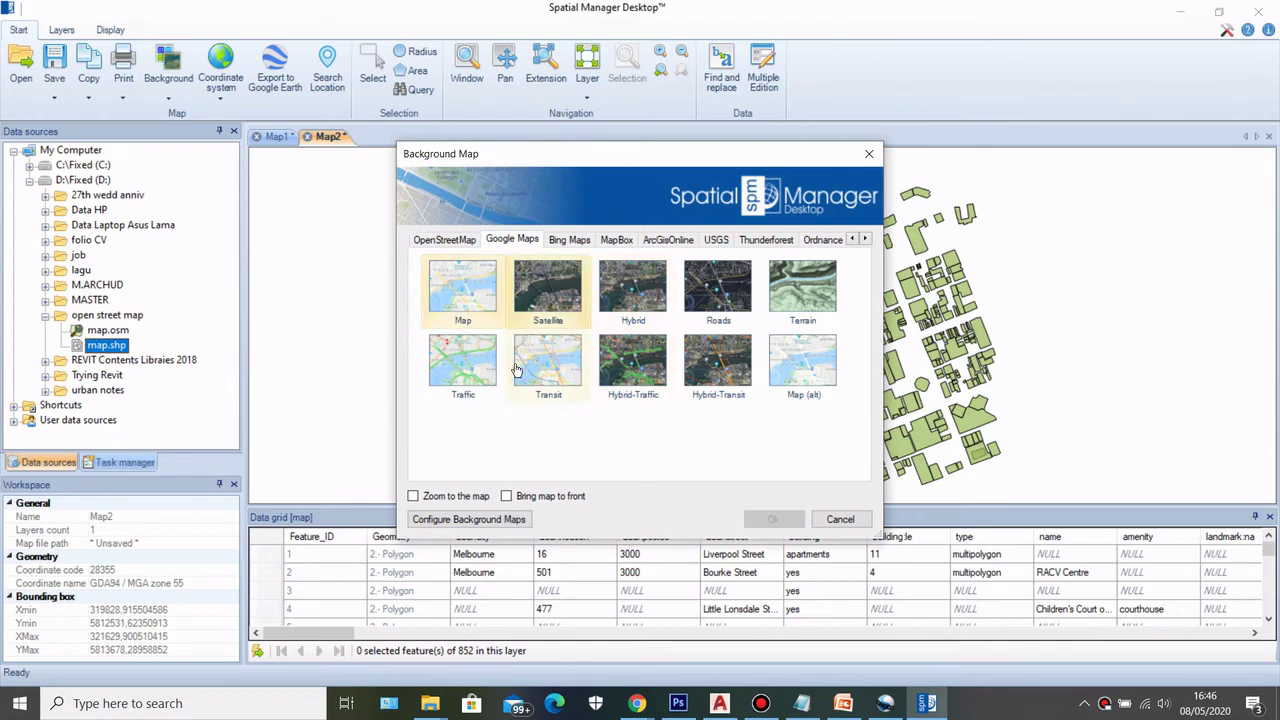
click(462, 286)
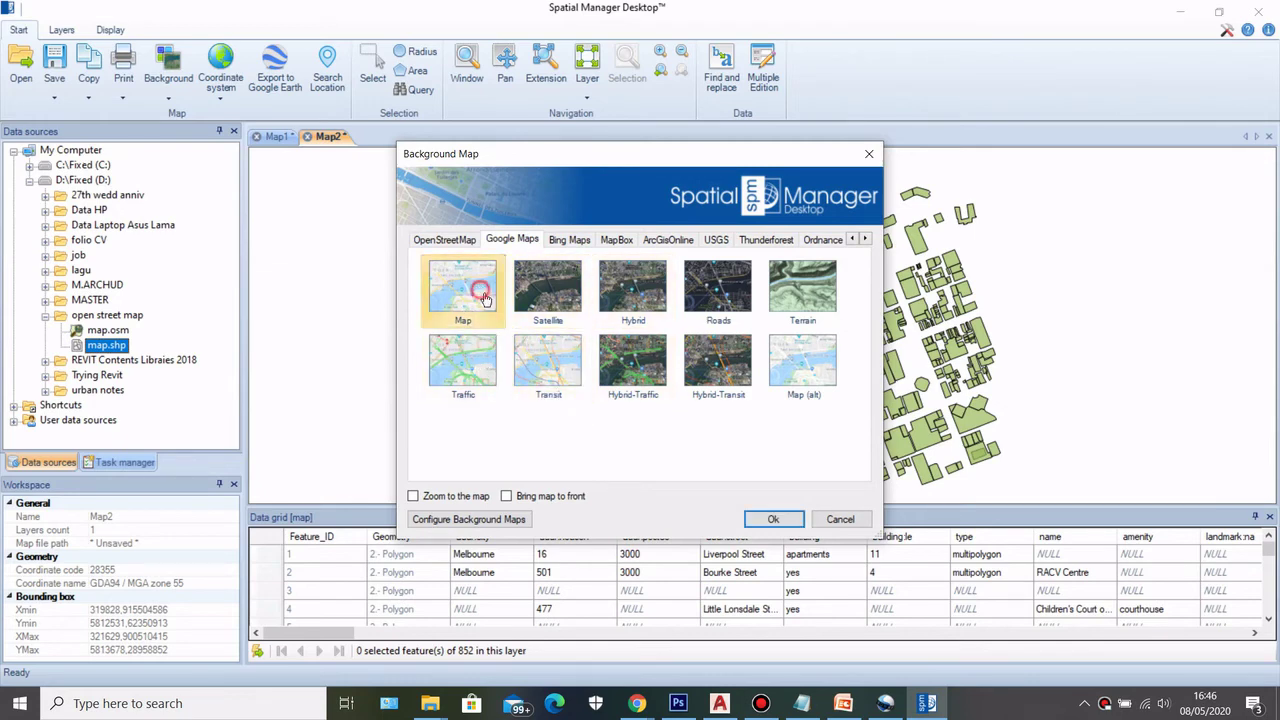
click(772, 519)
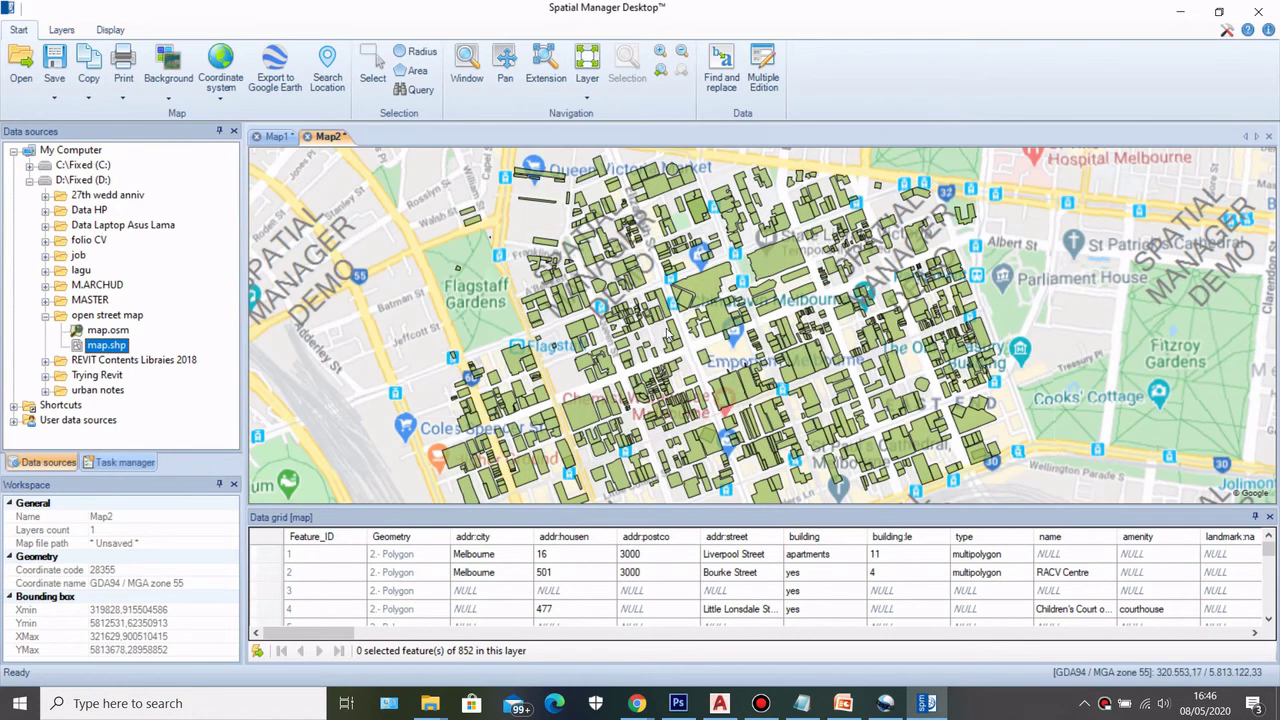
Examine how the building polygons align with the streets and blocks of the Google background map
scroll(690, 316, down, 2)
scroll(694, 348, up, 1)
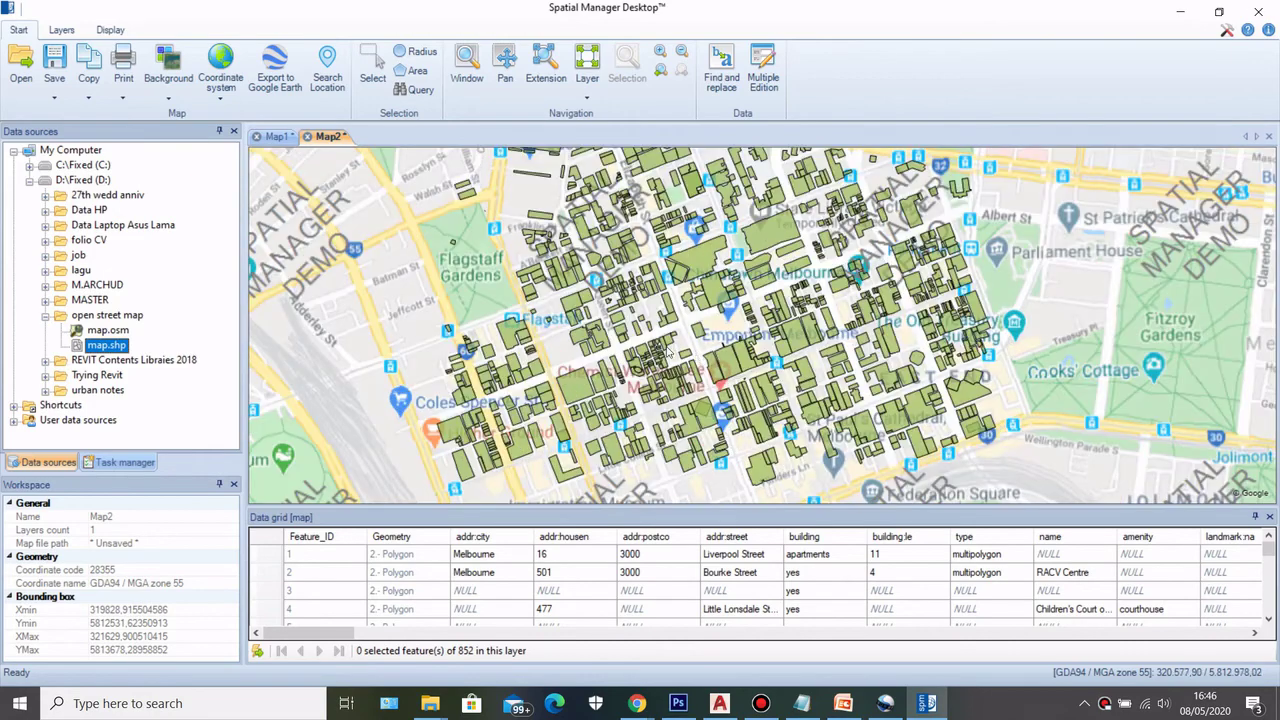
scroll(700, 358, down, 1)
scroll(900, 355, up, 2)
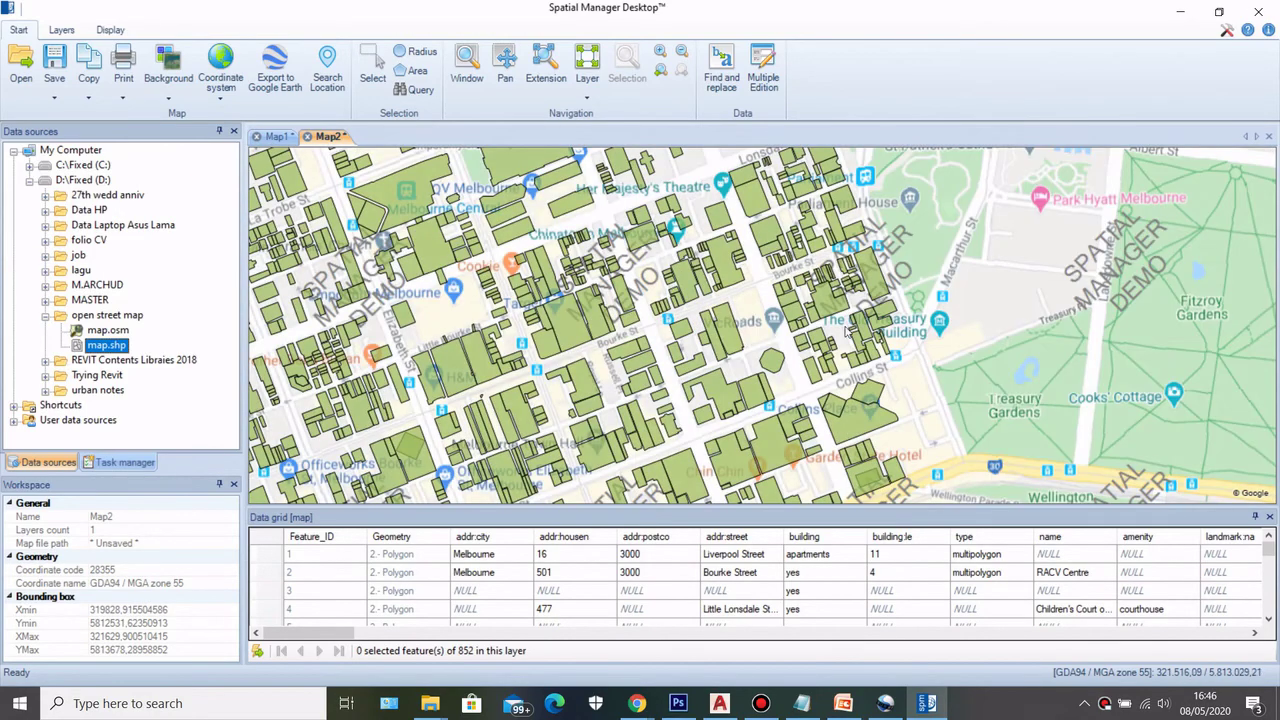
scroll(900, 355, down, 1)
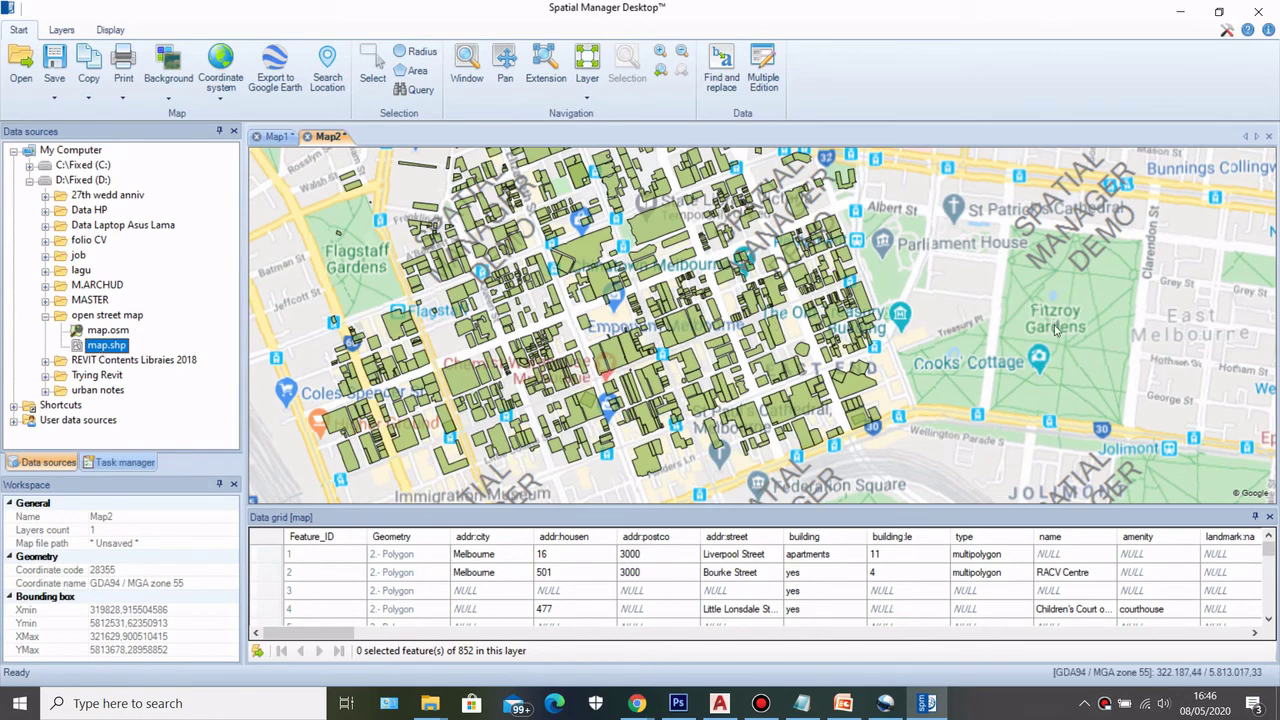
scroll(1040, 325, down, 1)
scroll(963, 330, up, 1)
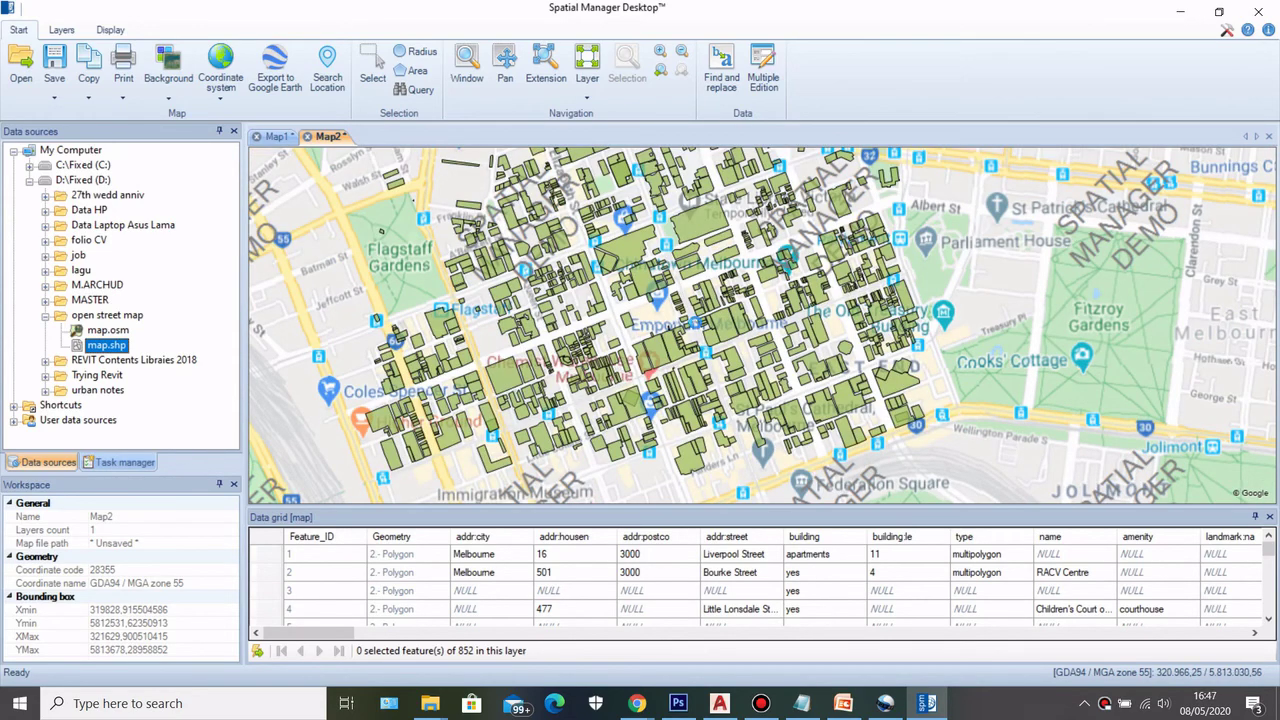
scroll(697, 340, up, 1)
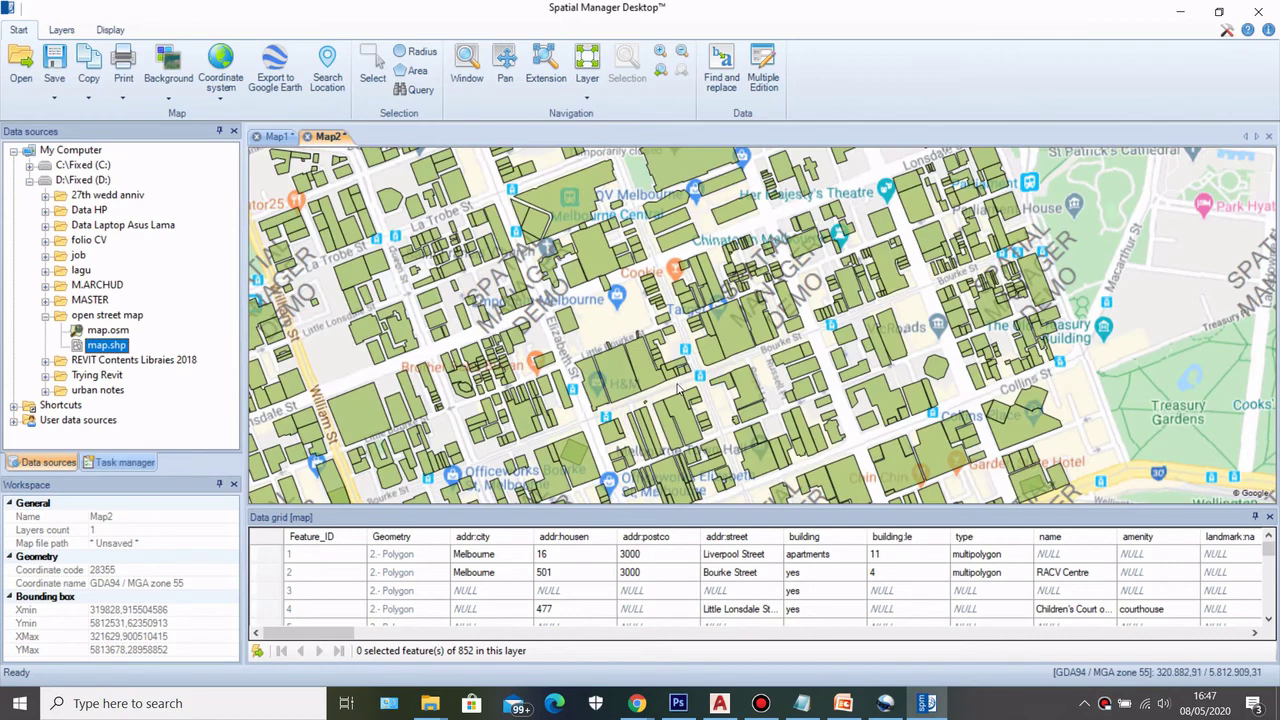
scroll(678, 390, down, 1)
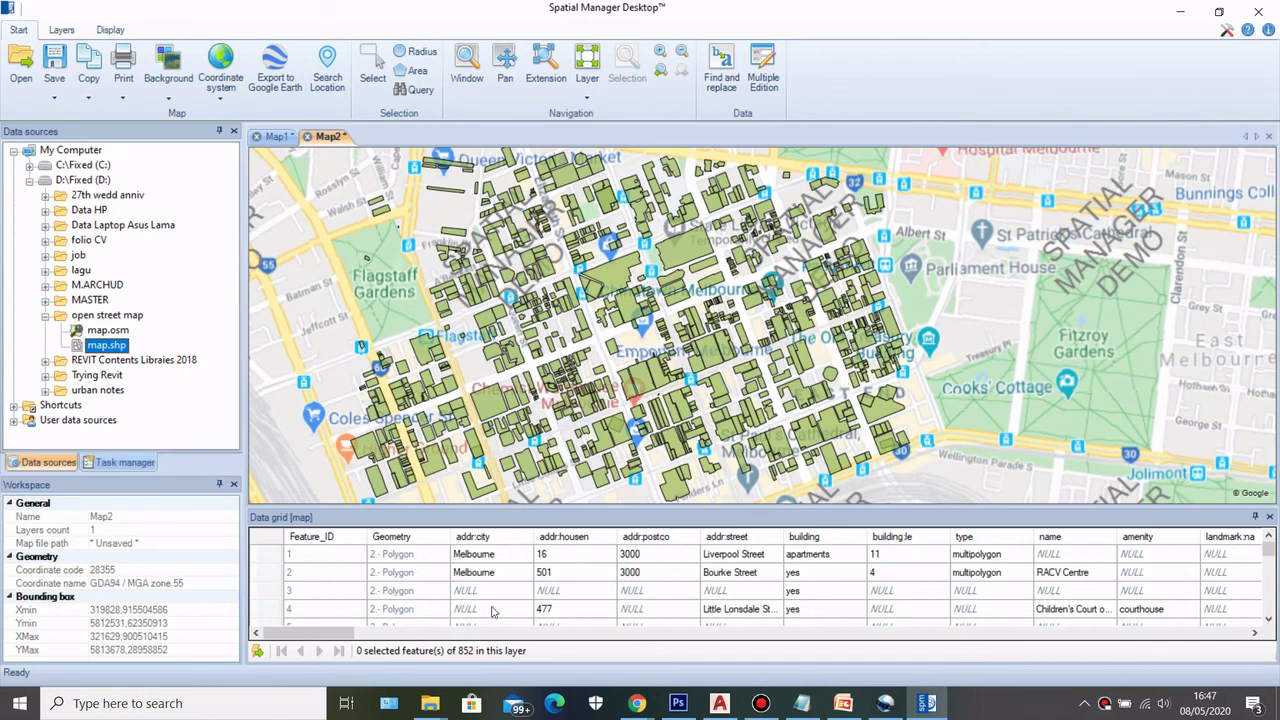
Select the large Melbourne Central building polygon on the map to inspect its building, levels and name attributes in the data grid
drag(344, 636, 376, 636)
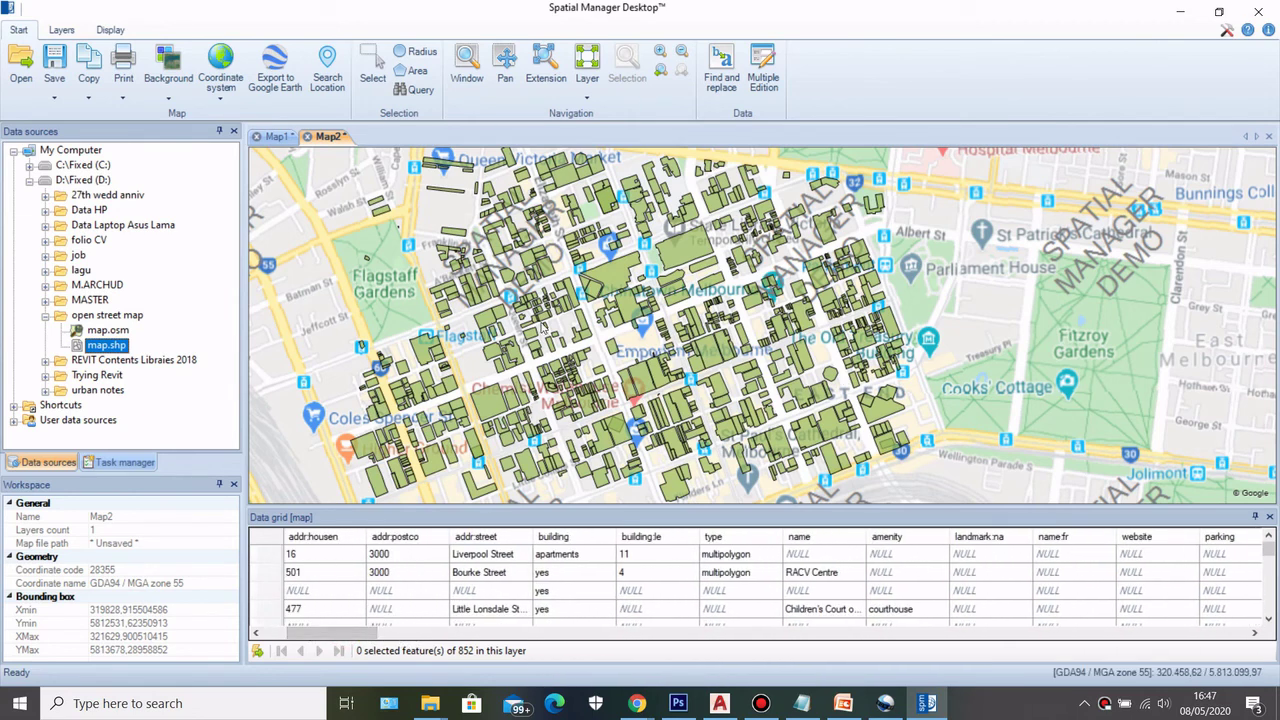
click(617, 280)
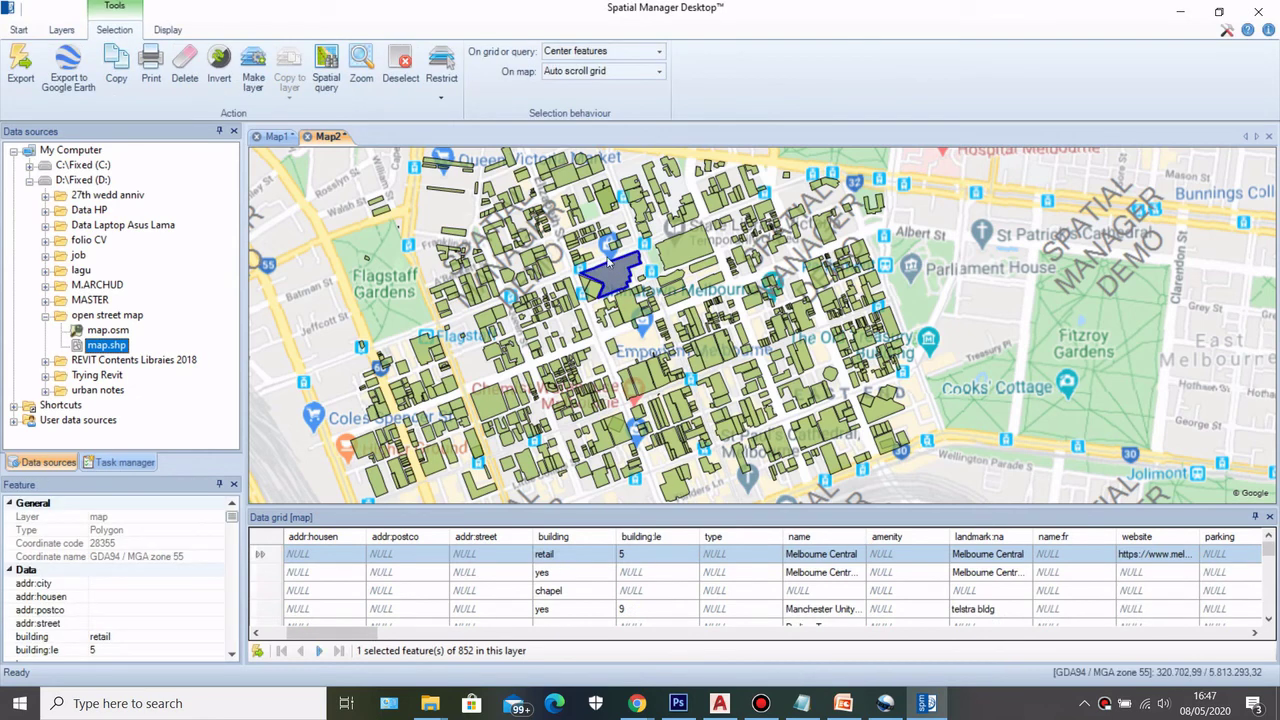
click(611, 292)
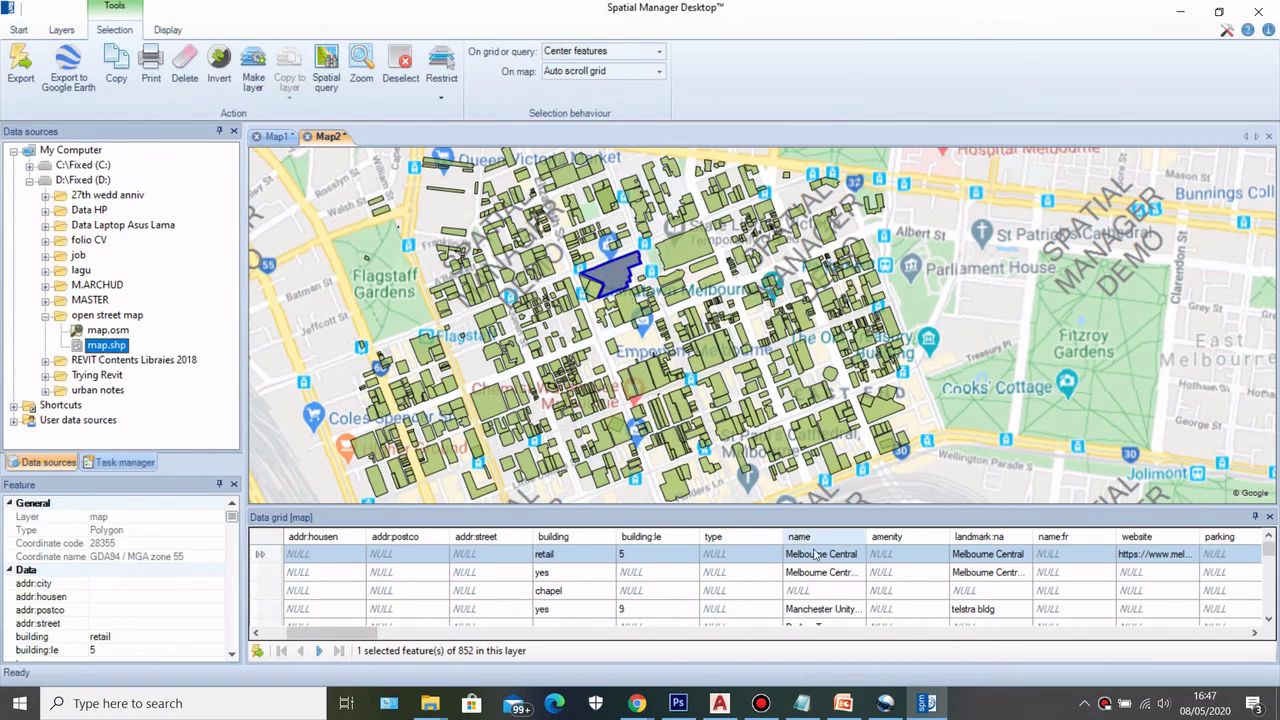